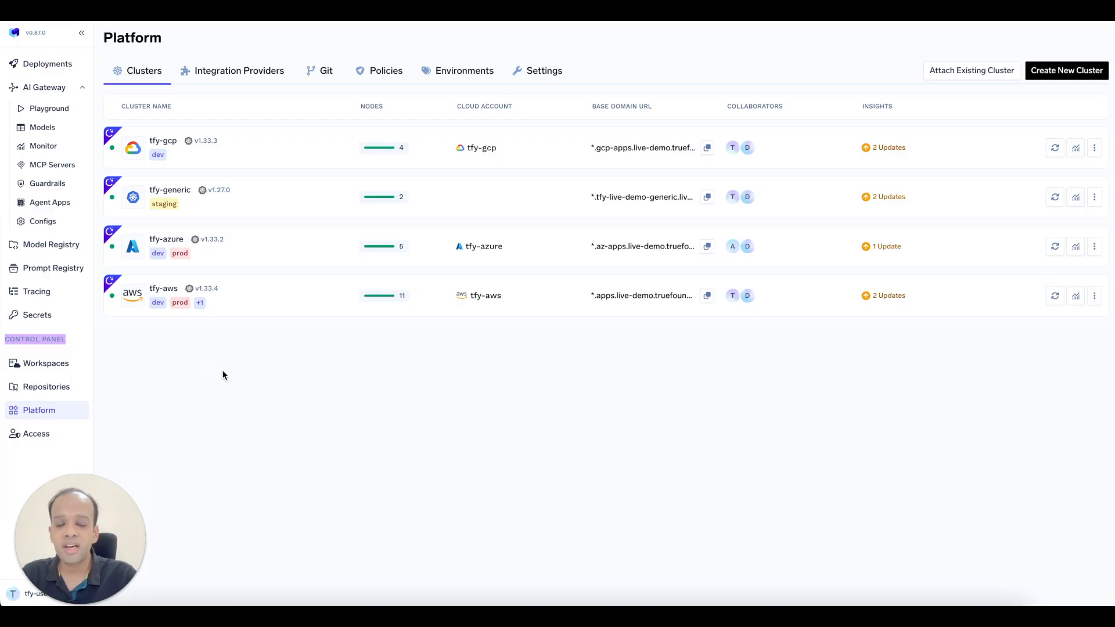
# Look over the Create New Cluster and Attach Existing Cluster options, then show the Workspaces list.
pyautogui.click(156, 356)
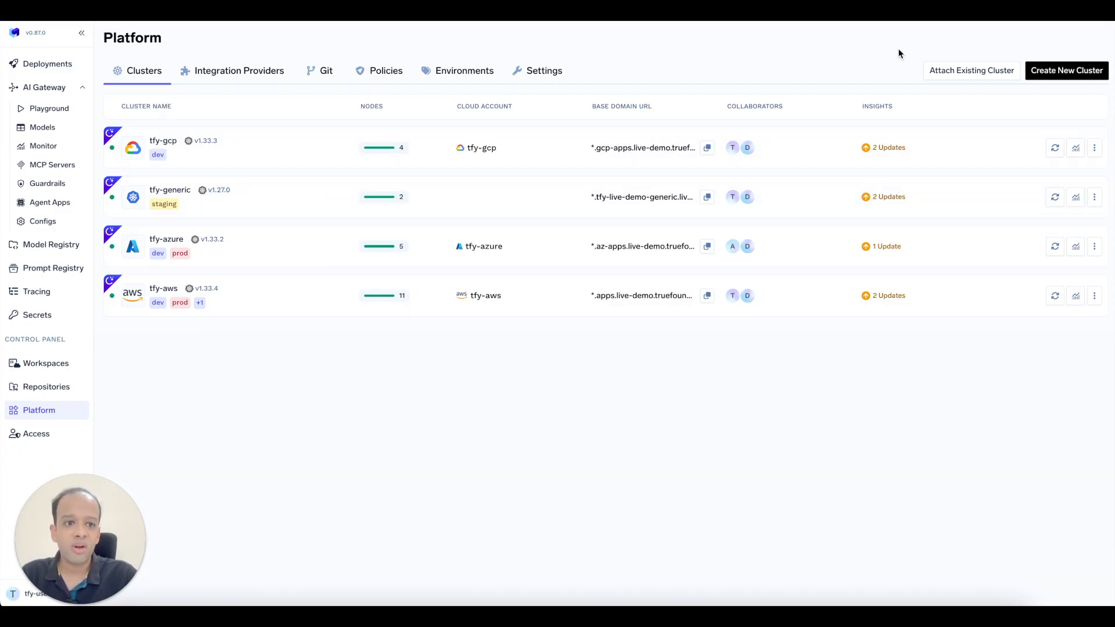
pyautogui.click(1097, 75)
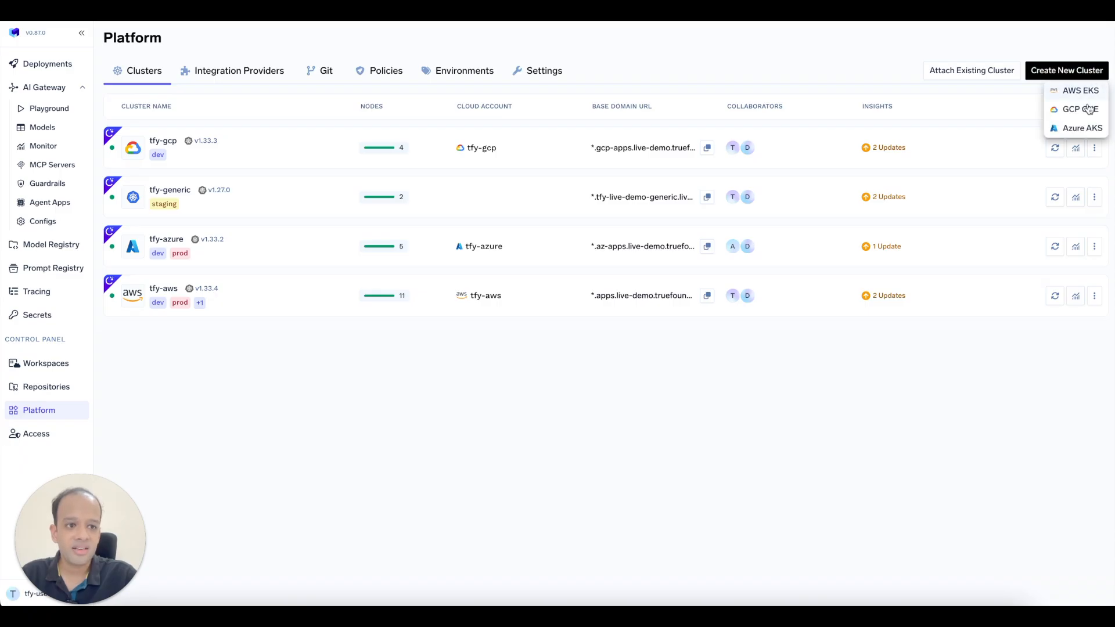
pyautogui.click(997, 72)
pyautogui.click(983, 73)
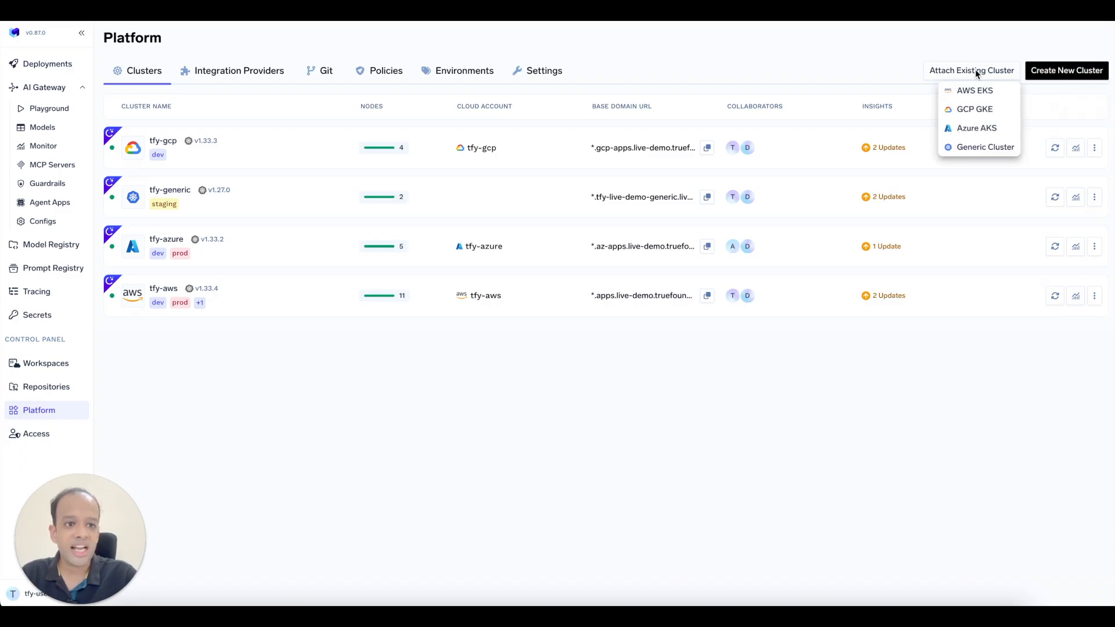
pyautogui.click(841, 68)
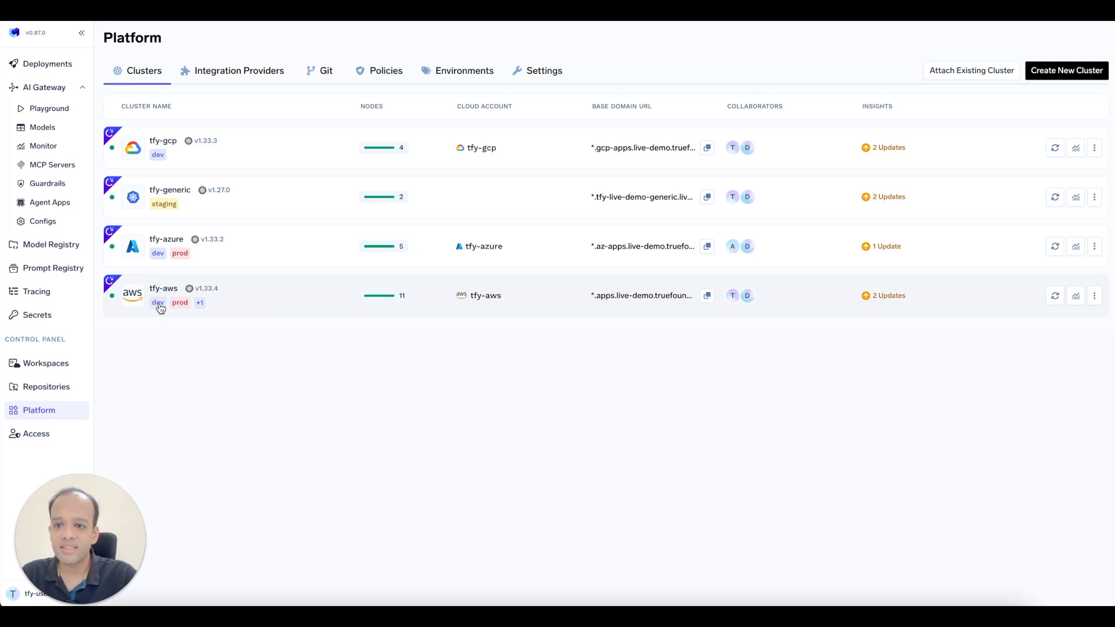
pyautogui.click(53, 372)
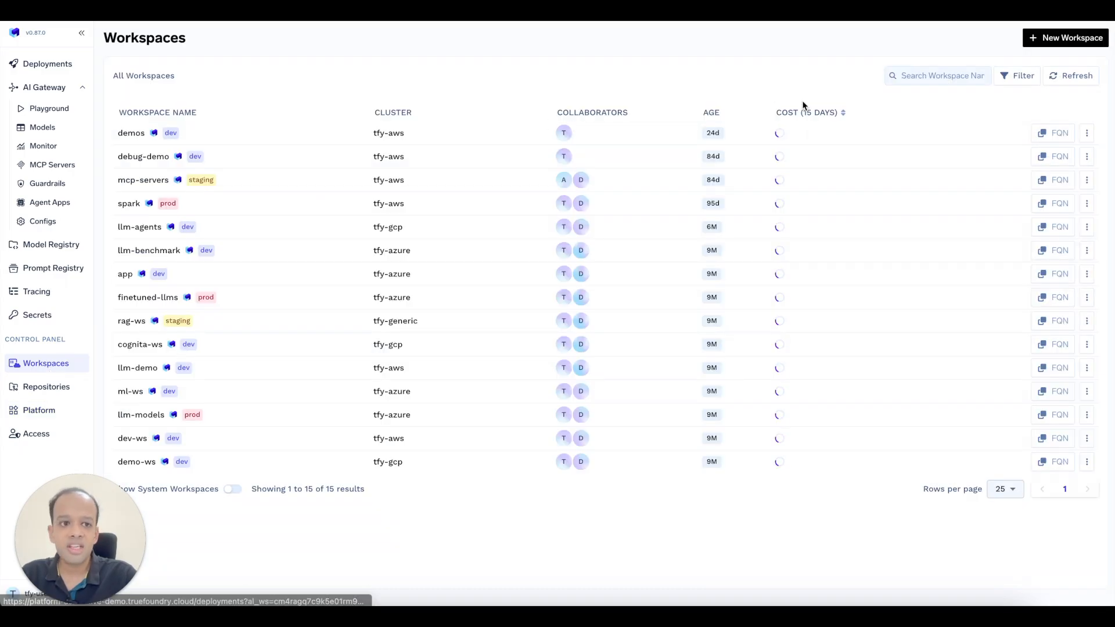
# Review the llm-demo workspace's edit settings, discard without changes, then go to Deployments.
pyautogui.click(923, 81)
pyautogui.write('llm-demo')
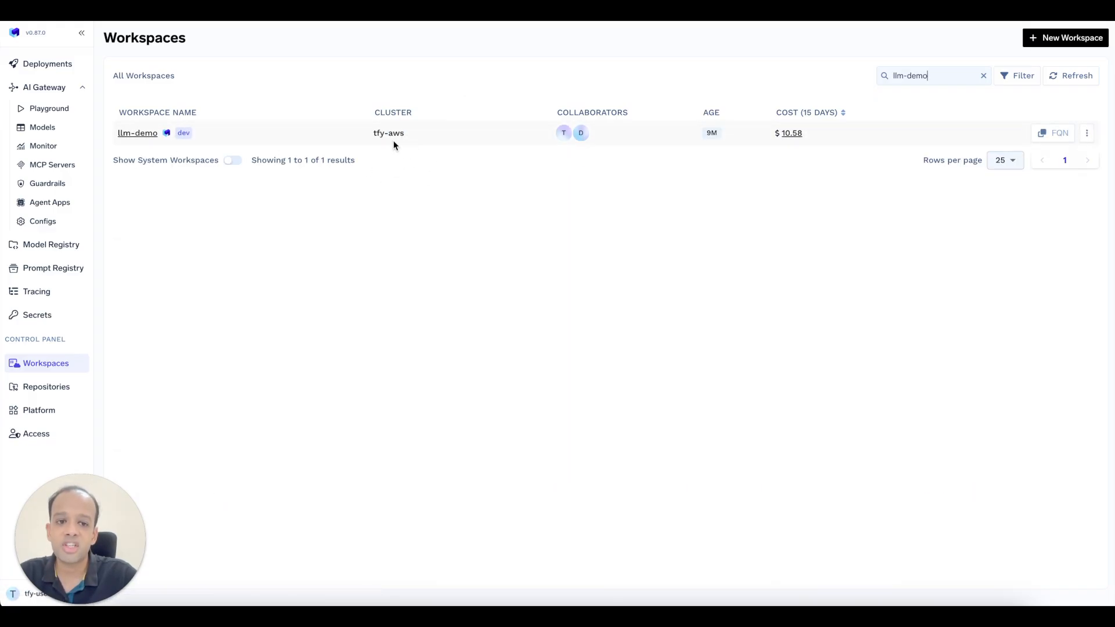
pyautogui.click(1086, 133)
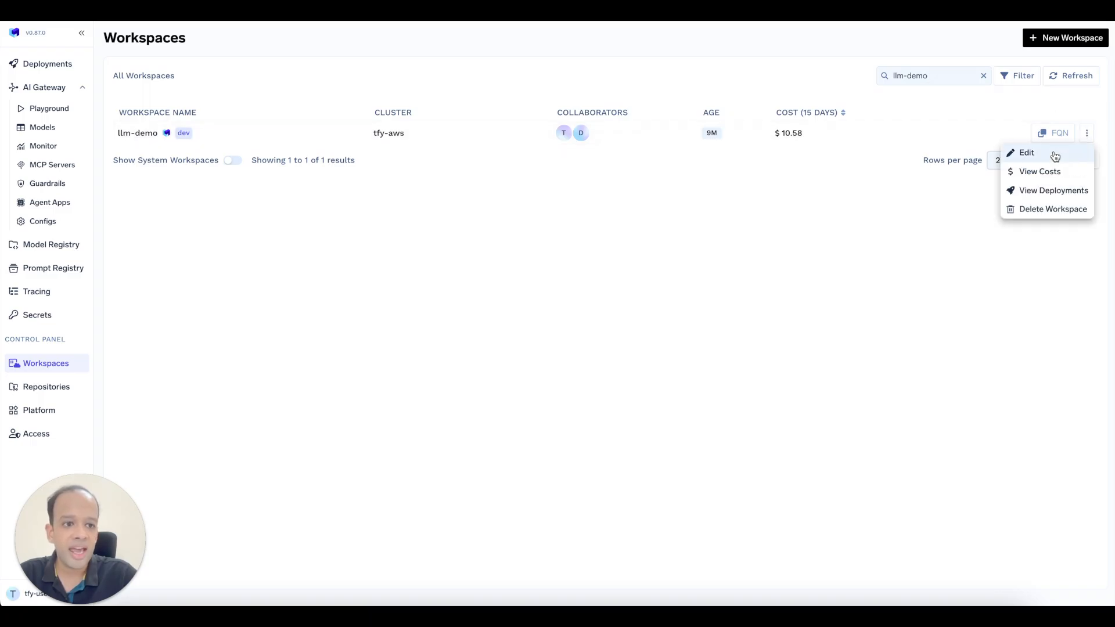
pyautogui.click(1054, 152)
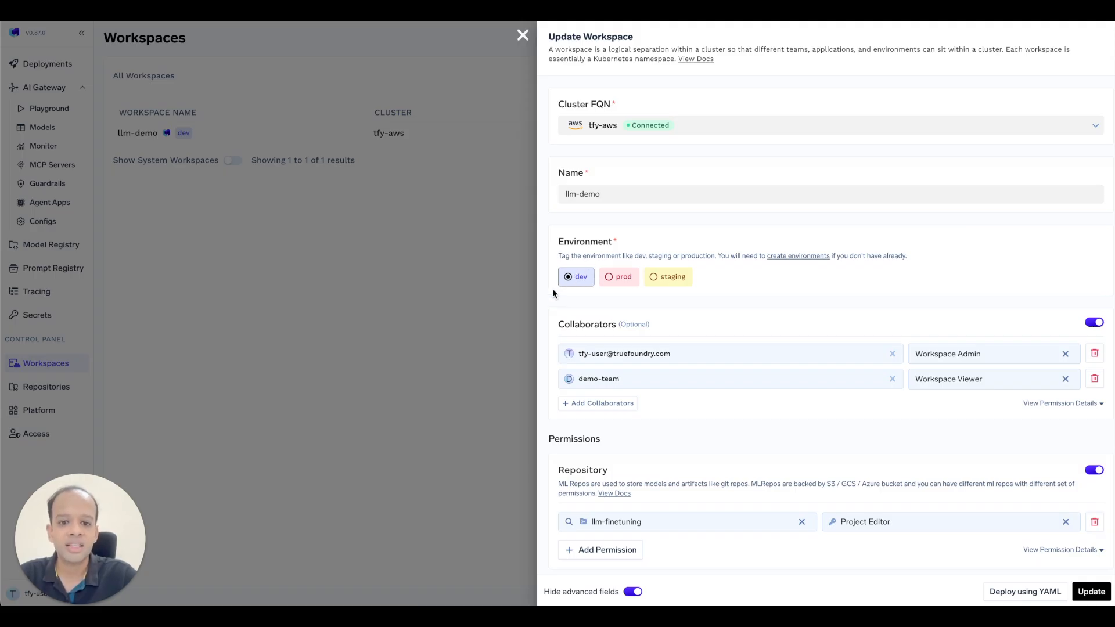
pyautogui.scroll(-2, 591, 328)
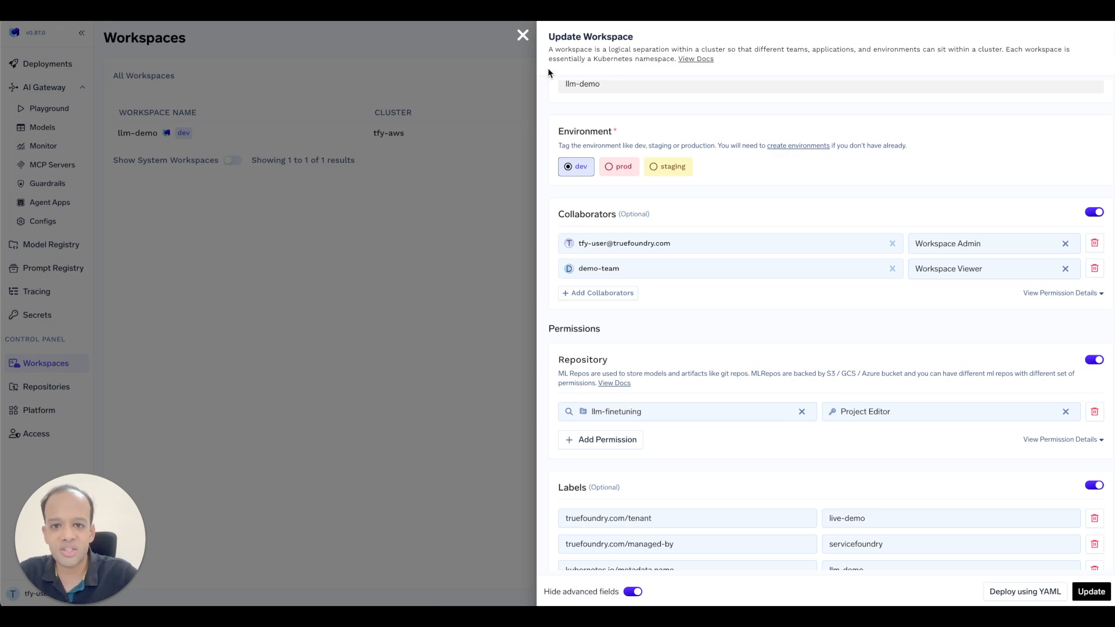
pyautogui.click(522, 34)
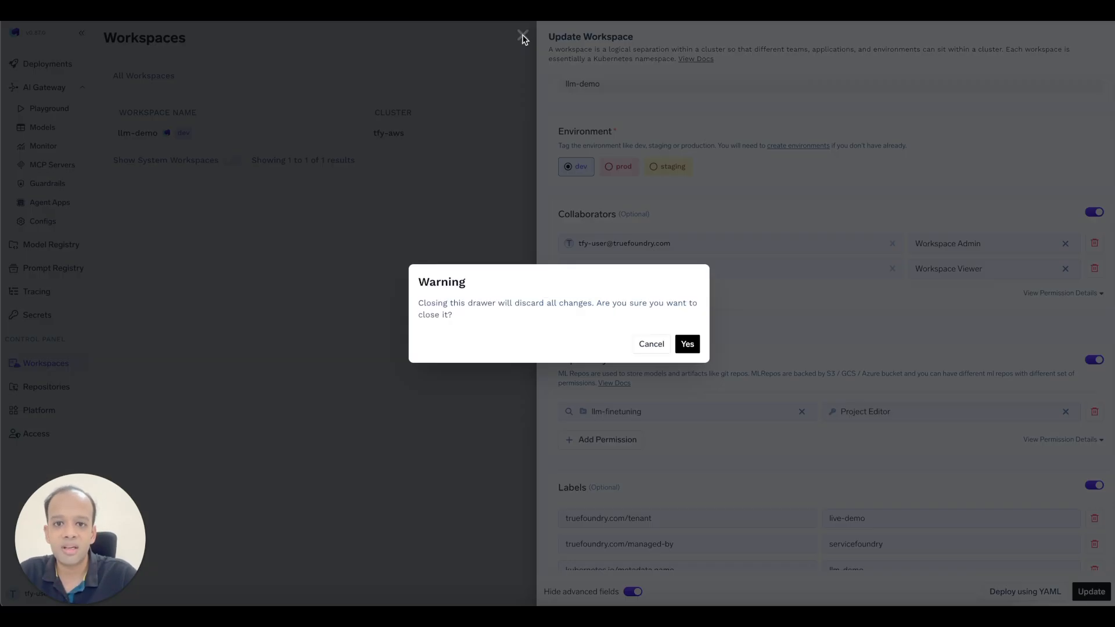
pyautogui.click(688, 345)
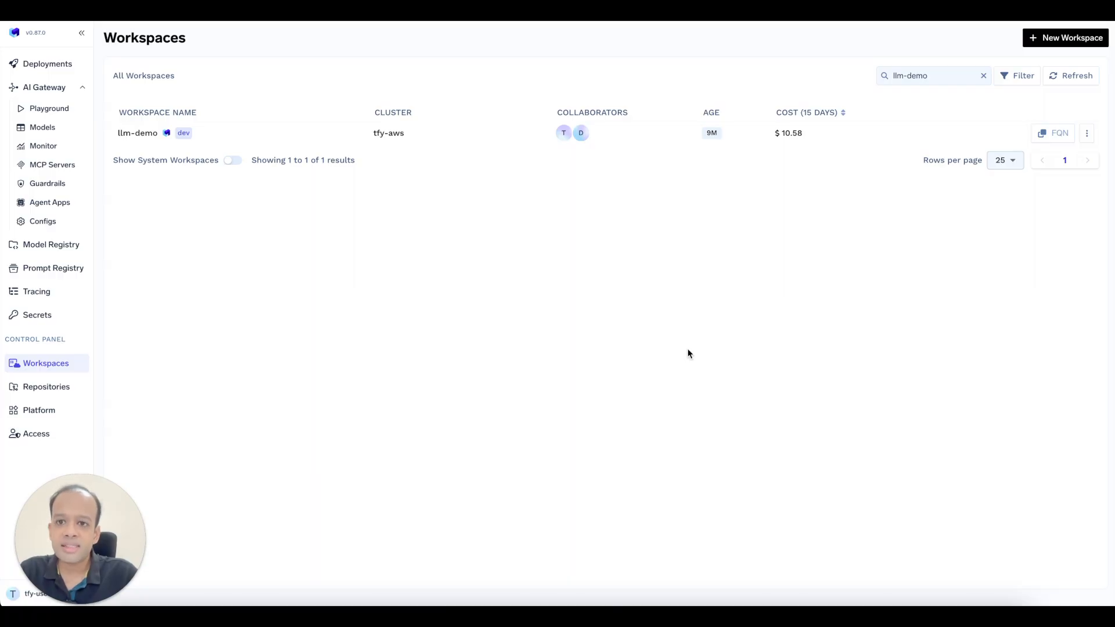
pyautogui.click(47, 63)
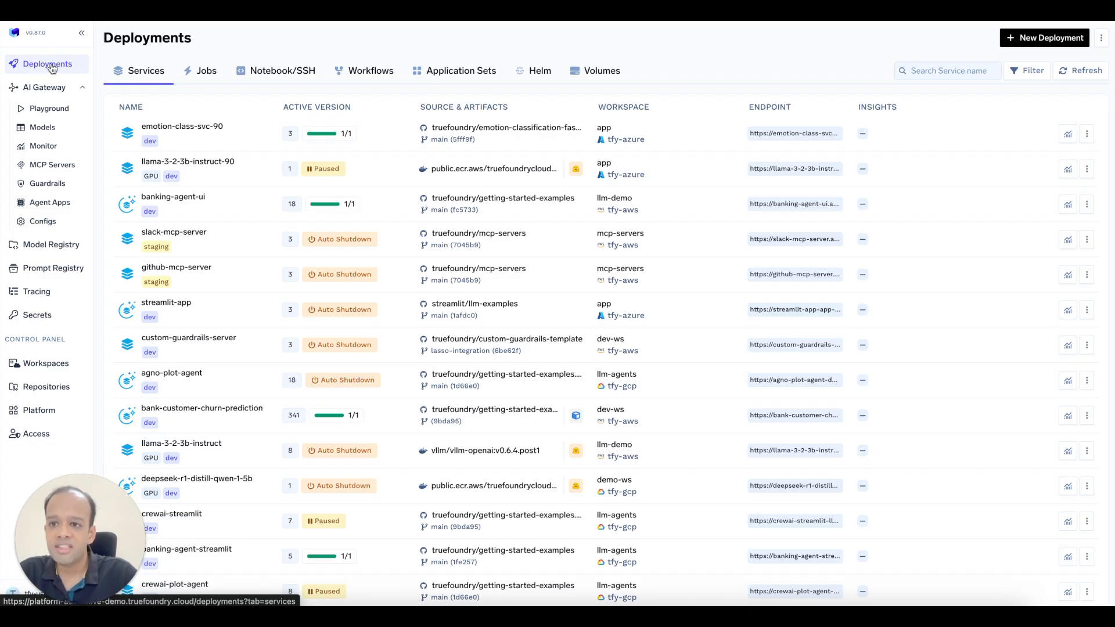
# Start a new deployment and choose the Model option under Deploy Manually.
pyautogui.click(1045, 37)
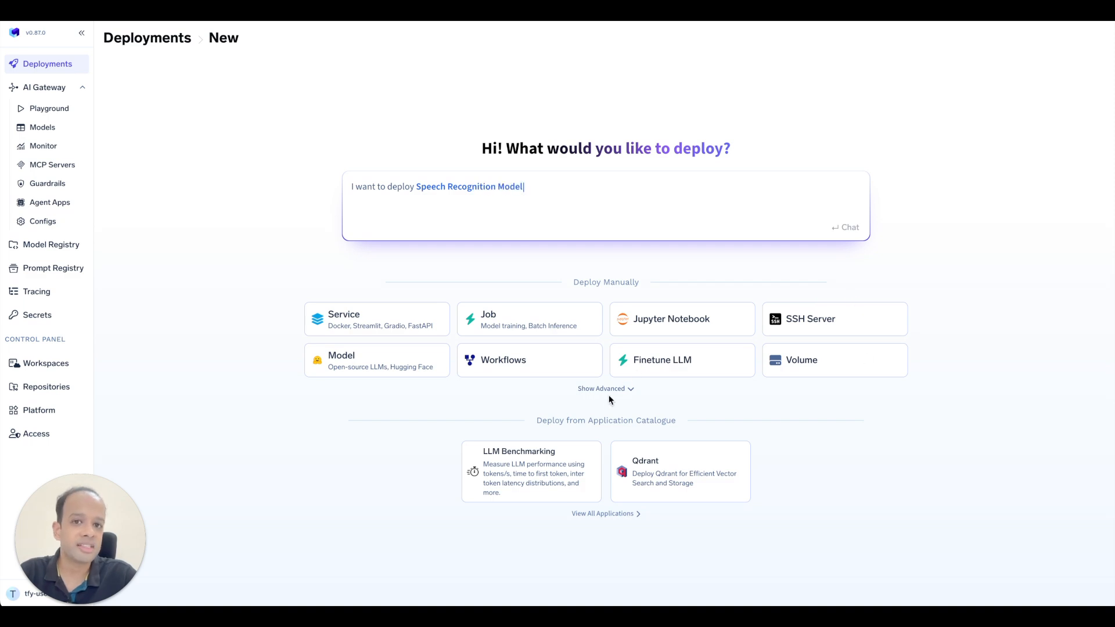
pyautogui.click(366, 357)
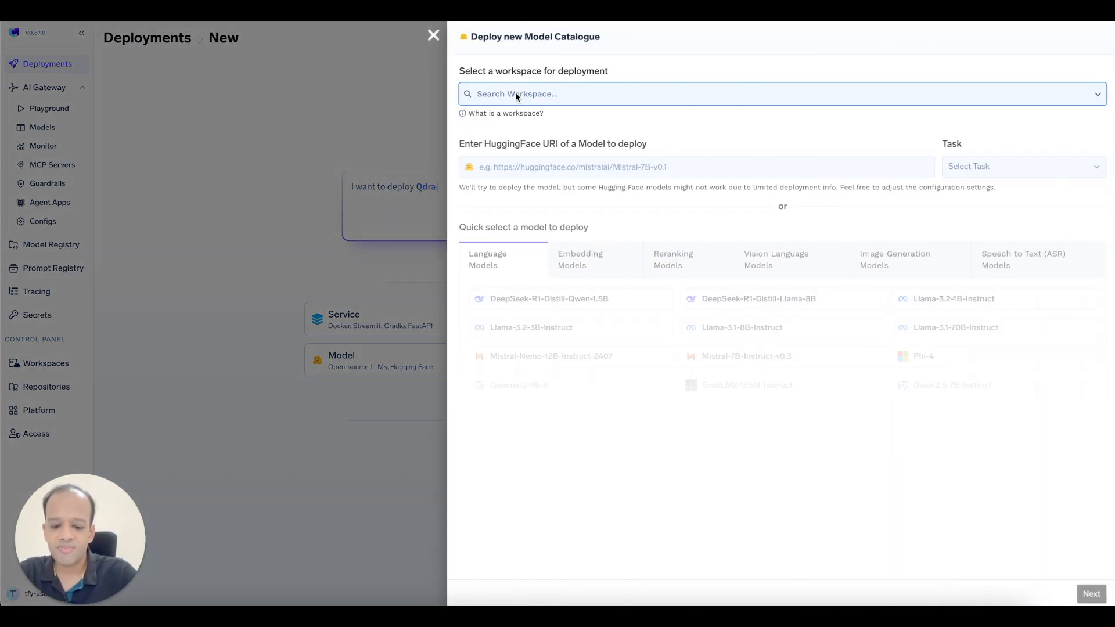
# Target the llm-demo workspace and browse the embedding, reranking, vision, image and speech model lists.
pyautogui.write('llm-demo')
pyautogui.click(495, 139)
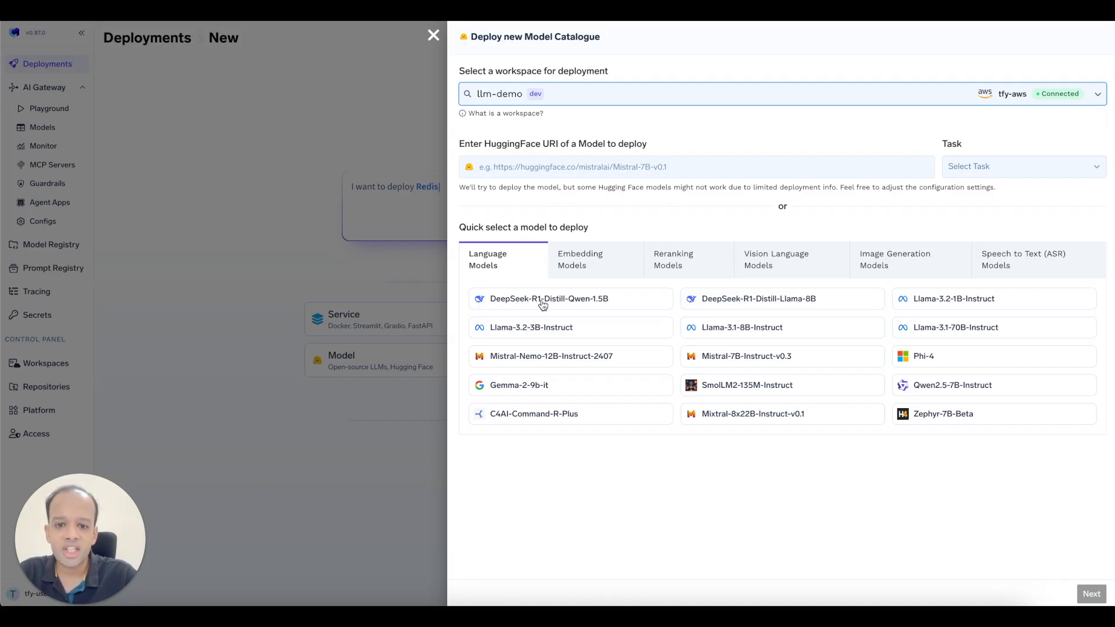
pyautogui.click(587, 262)
pyautogui.click(704, 264)
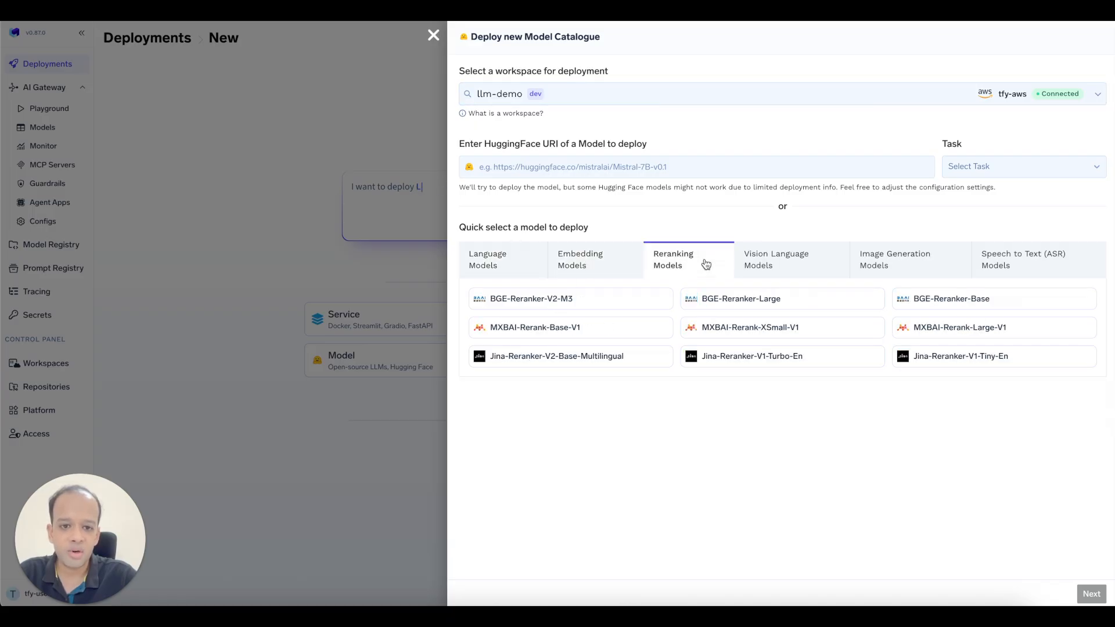
pyautogui.click(773, 266)
pyautogui.click(884, 264)
pyautogui.click(1003, 258)
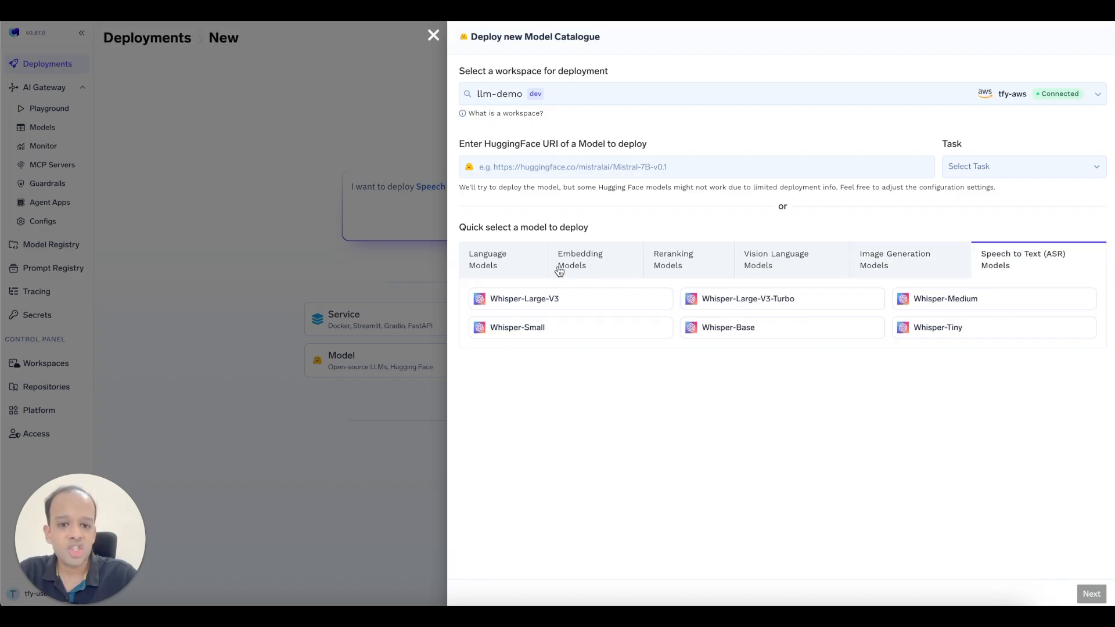
# Choose DeepSeek-R1-Distill-Qwen-1.5B from Language Models with the text-generation task.
pyautogui.click(555, 166)
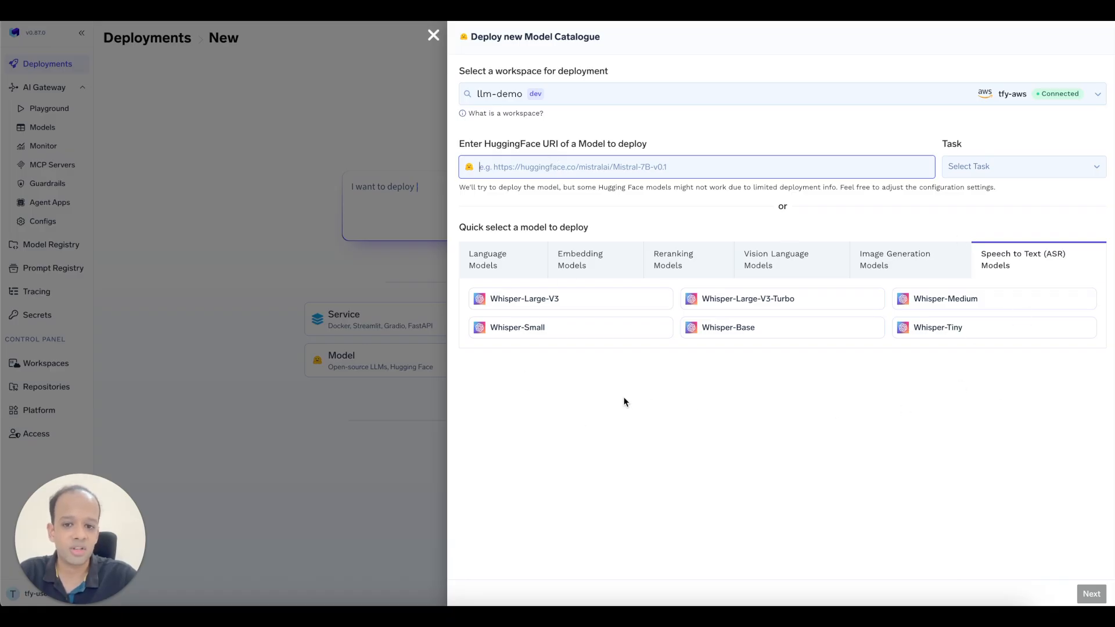
pyautogui.click(509, 272)
pyautogui.click(539, 304)
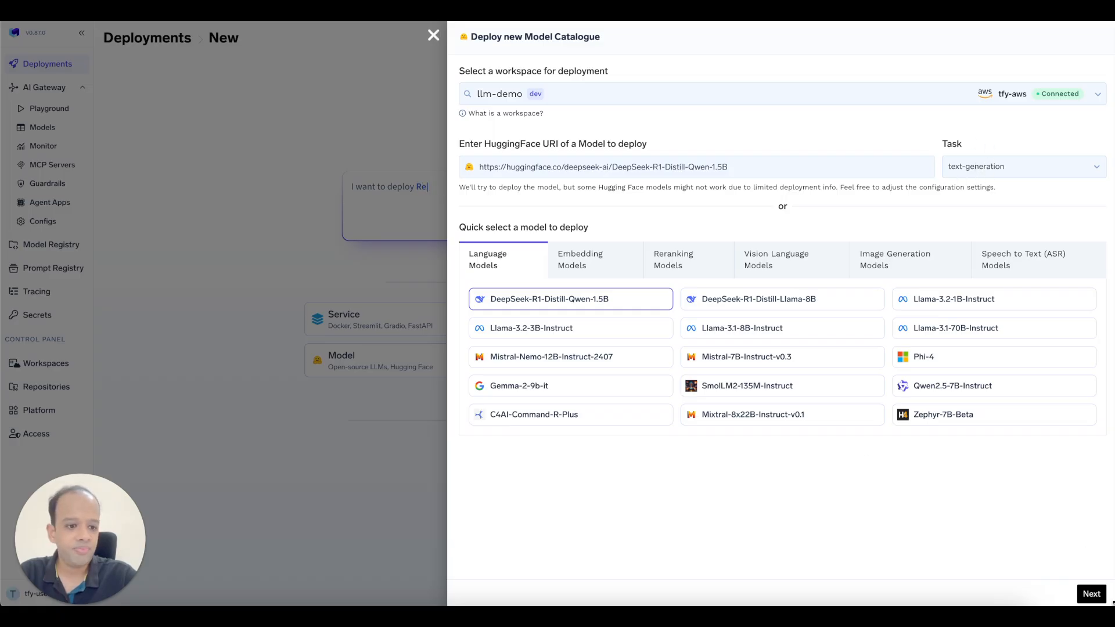
# Keep vLLM on 1 x A10G (24 GB) GPU for DeepSeek and continue to the service form.
pyautogui.click(1097, 596)
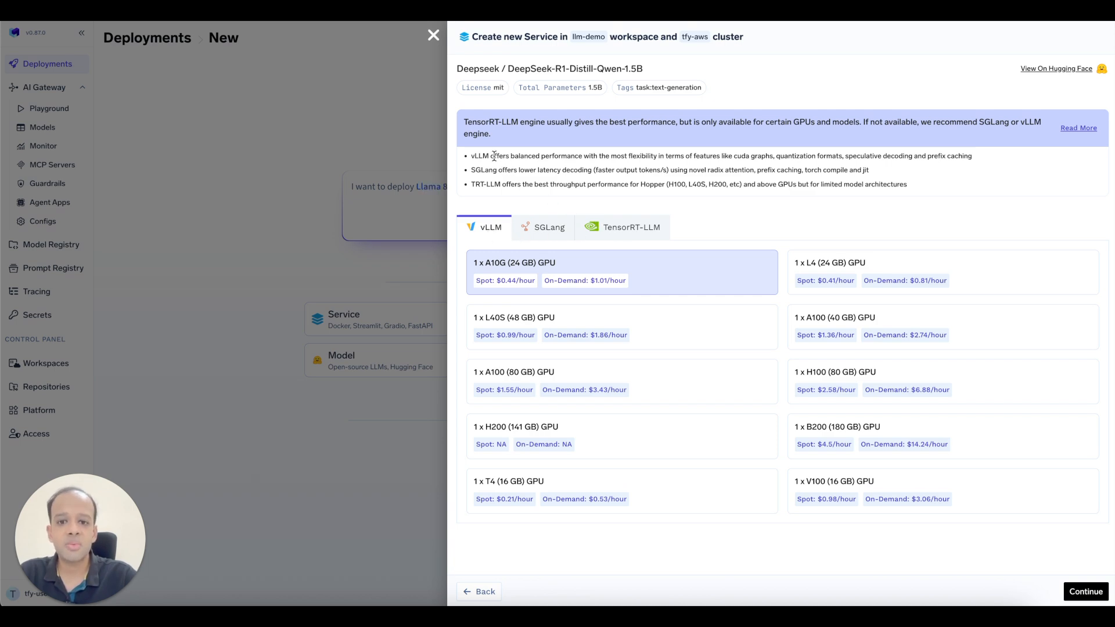
pyautogui.moveTo(471, 156); pyautogui.dragTo(910, 187)
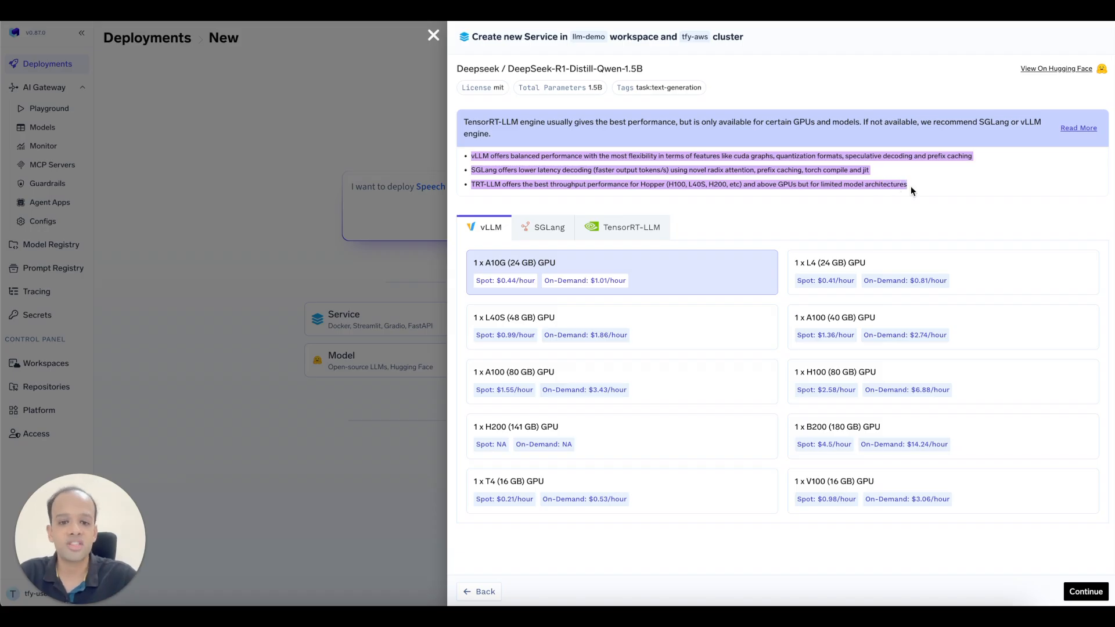
pyautogui.click(932, 205)
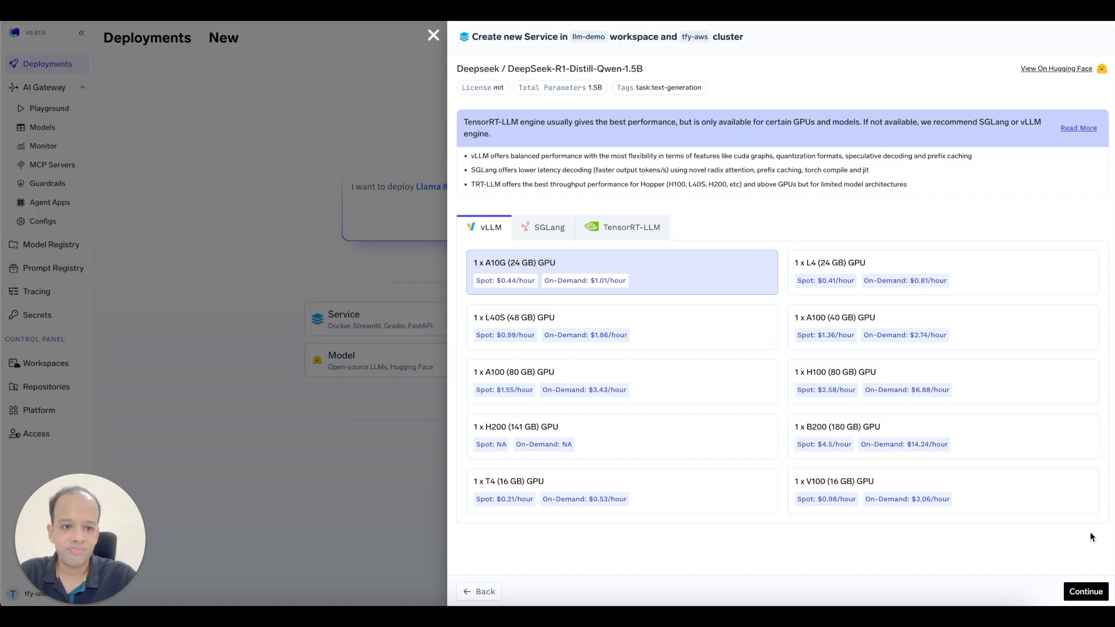
pyautogui.click(1087, 591)
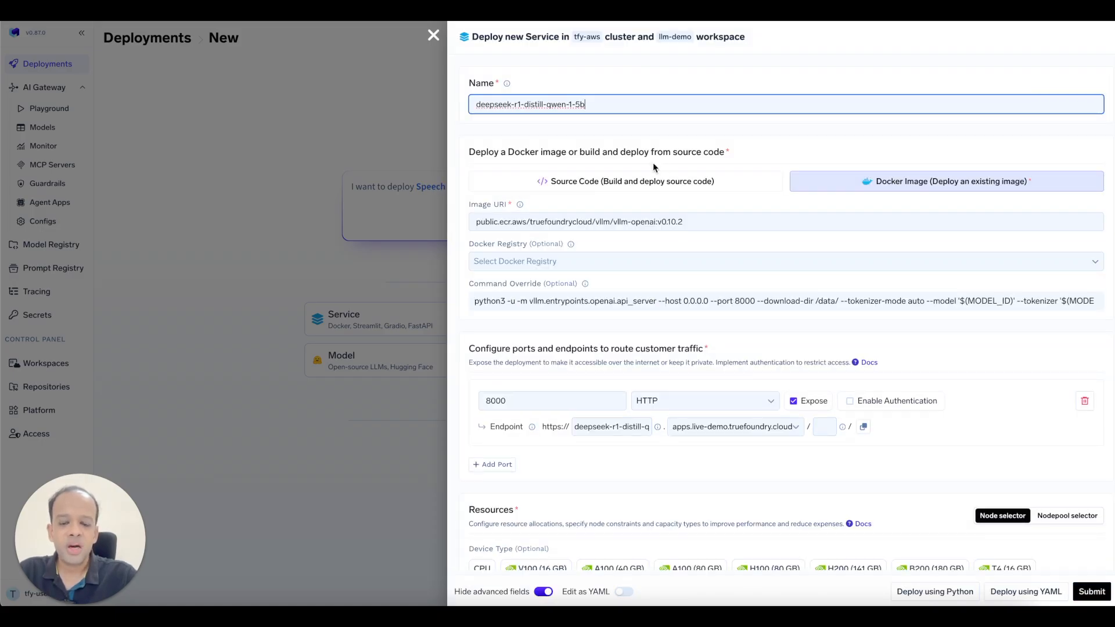
pyautogui.click(590, 107)
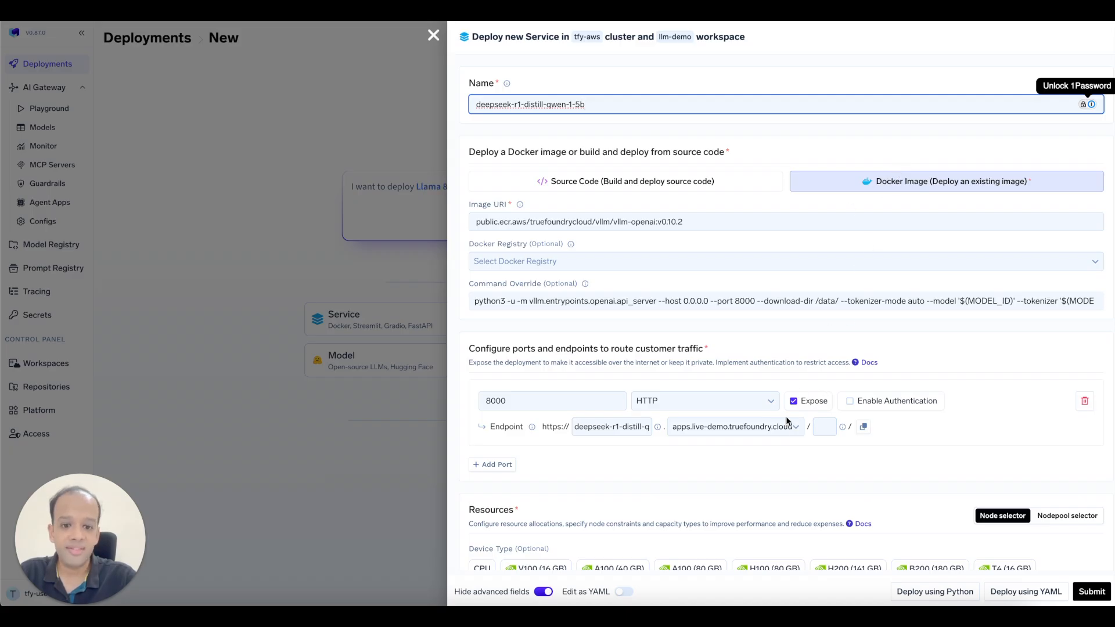
pyautogui.scroll(-3, 773, 441)
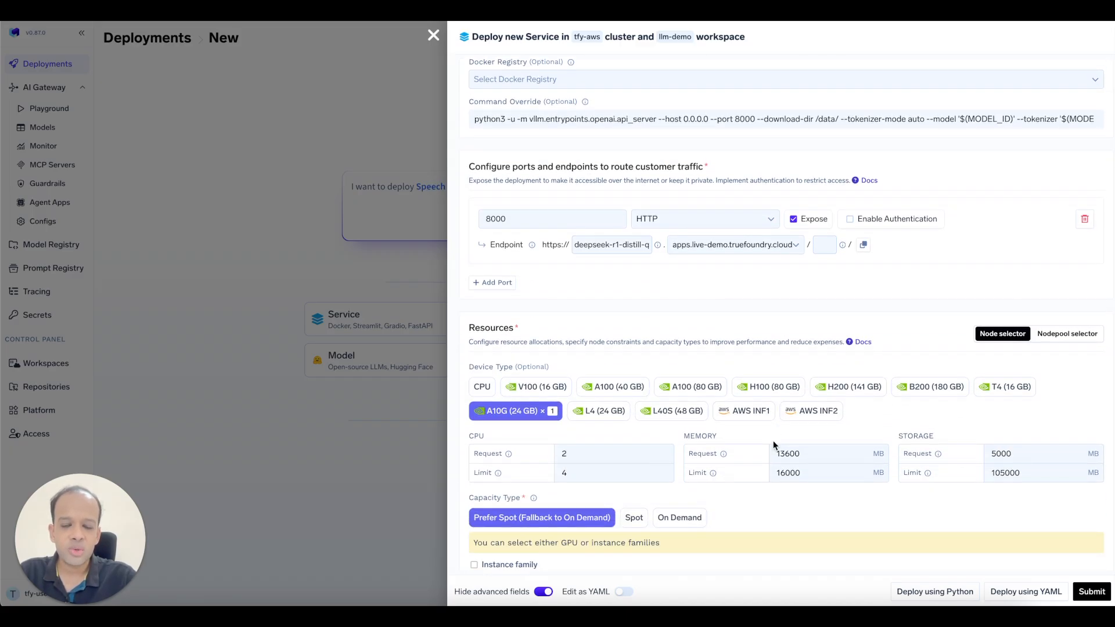
pyautogui.scroll(3, 774, 442)
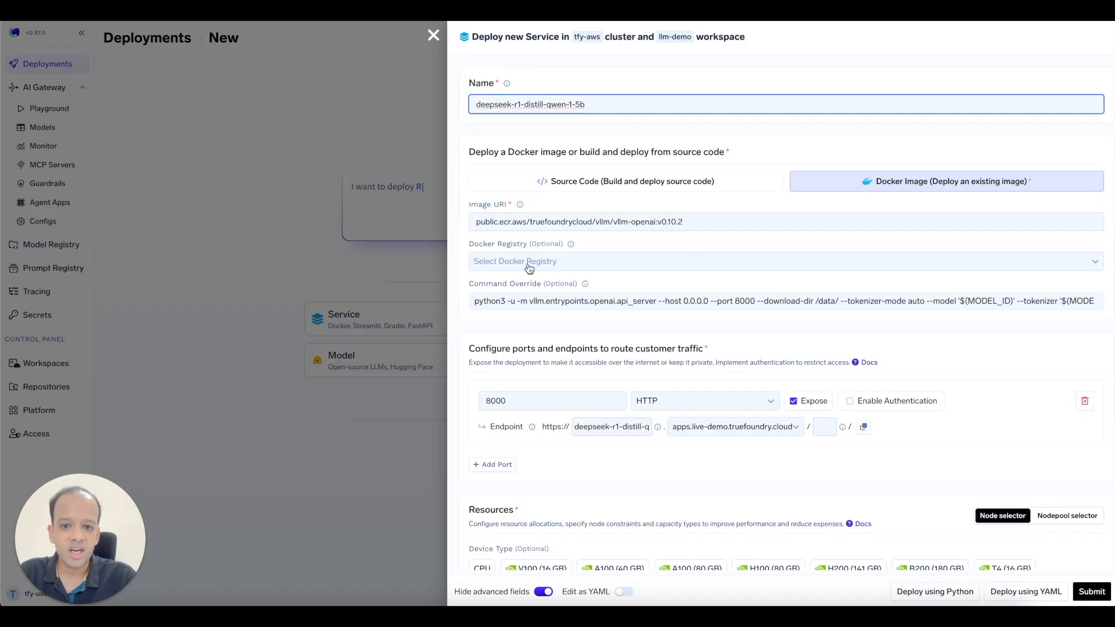
pyautogui.scroll(-2, 546, 286)
pyautogui.scroll(-3, 546, 285)
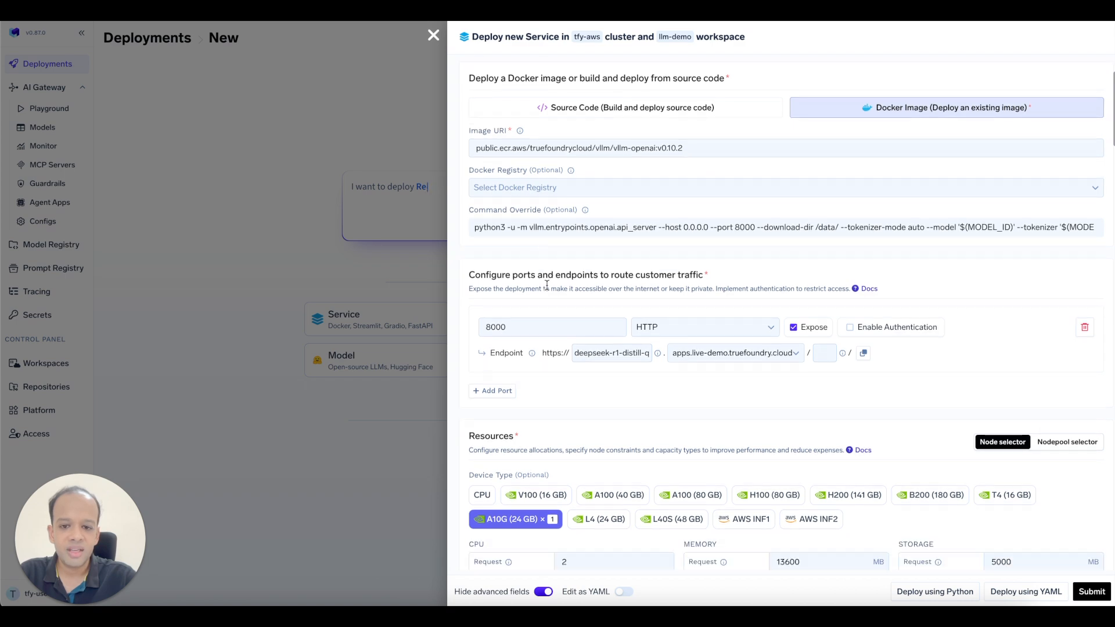
pyautogui.moveTo(523, 269); pyautogui.dragTo(484, 271)
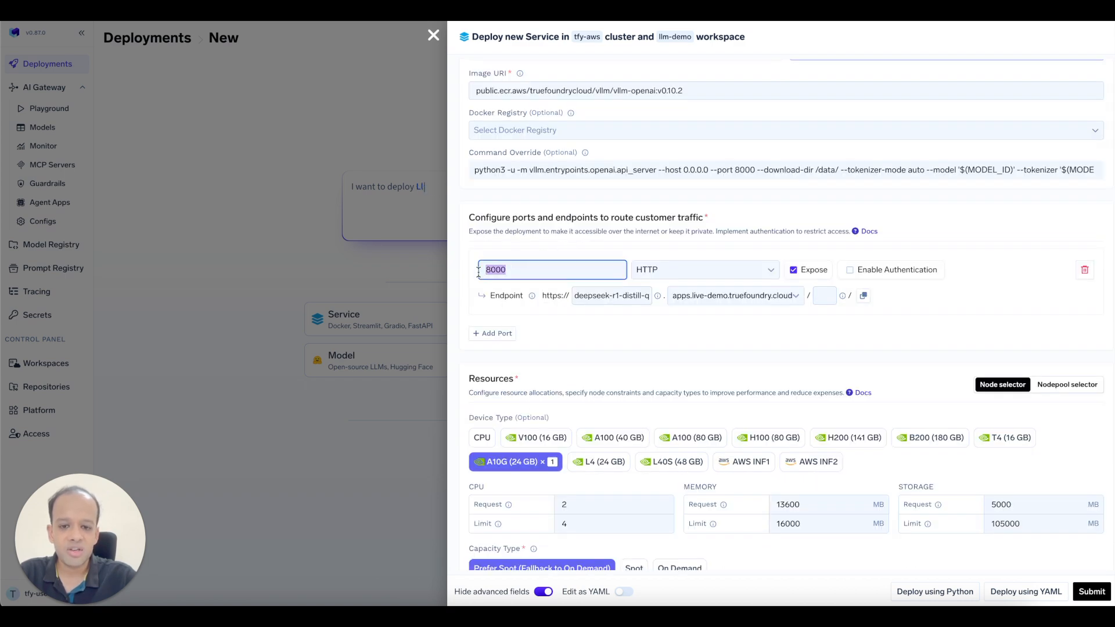
pyautogui.click(519, 272)
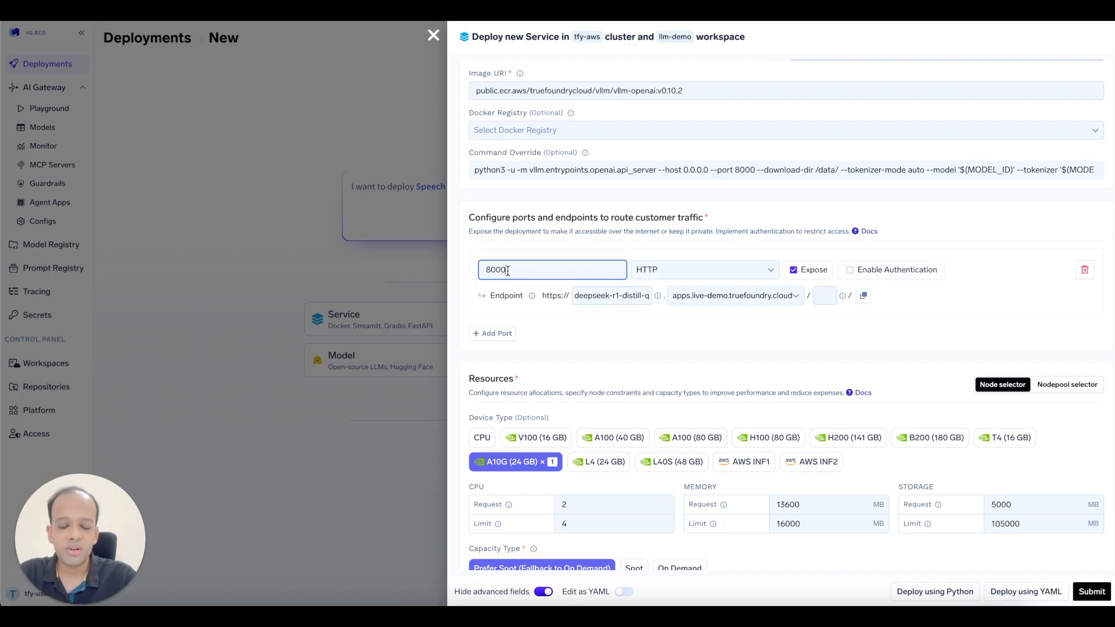
pyautogui.click(530, 331)
pyautogui.scroll(-3, 530, 331)
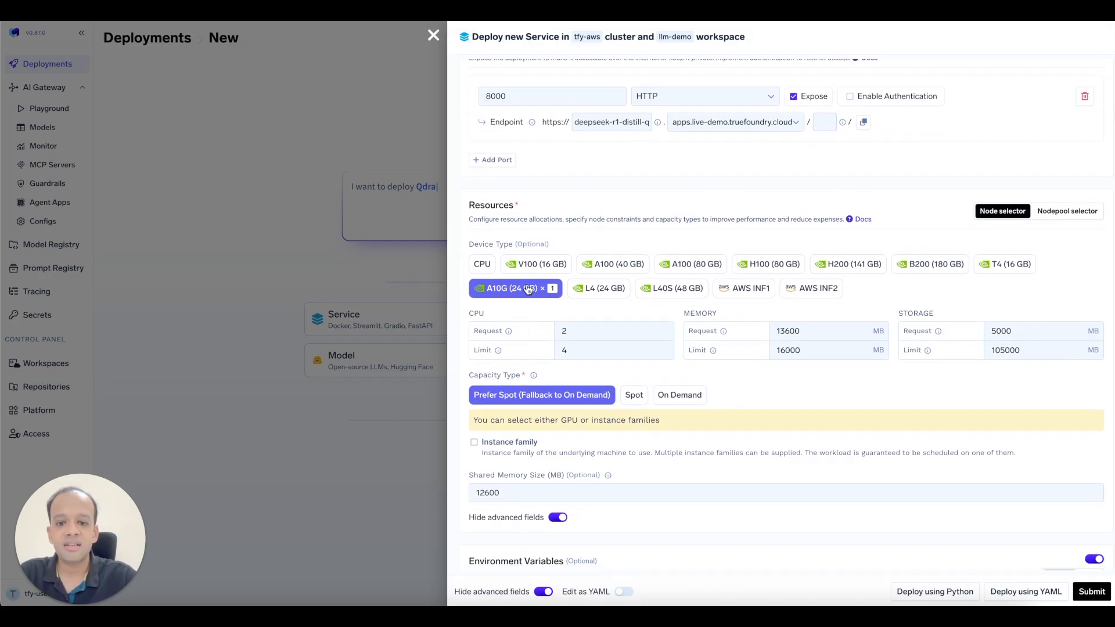
pyautogui.scroll(-2, 514, 306)
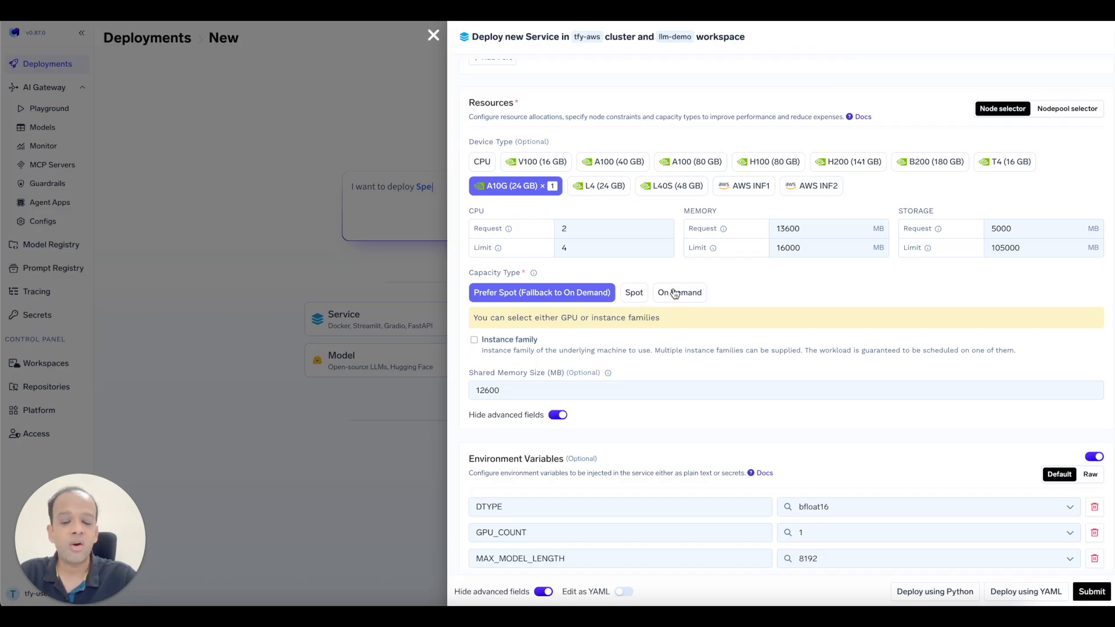
pyautogui.scroll(-1, 639, 299)
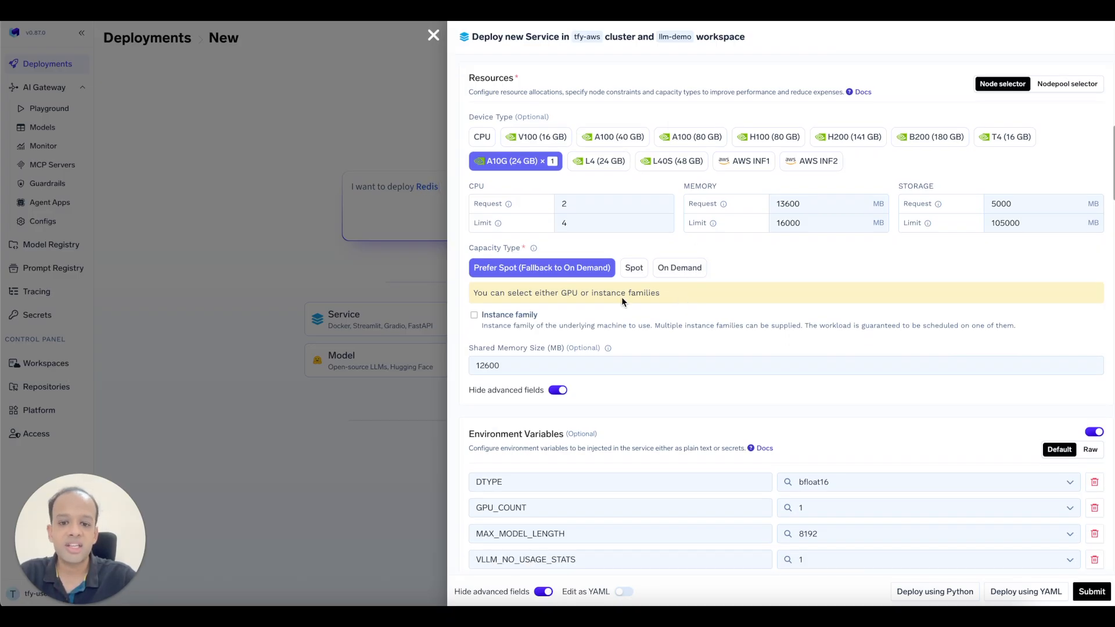
pyautogui.scroll(-2, 682, 307)
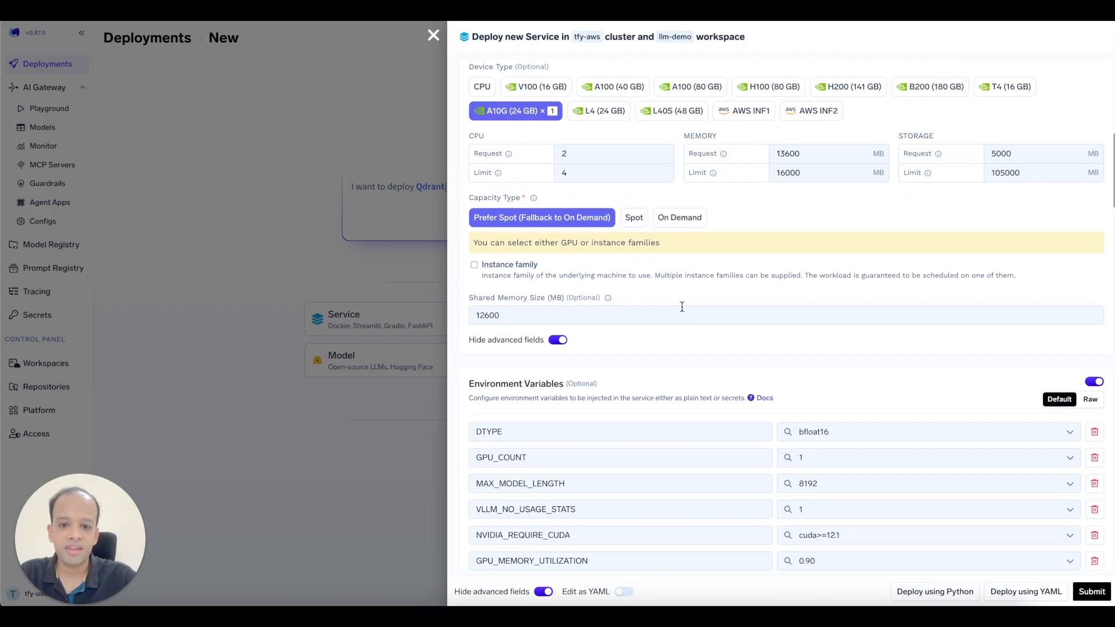
pyautogui.scroll(-1, 682, 306)
pyautogui.moveTo(609, 262)
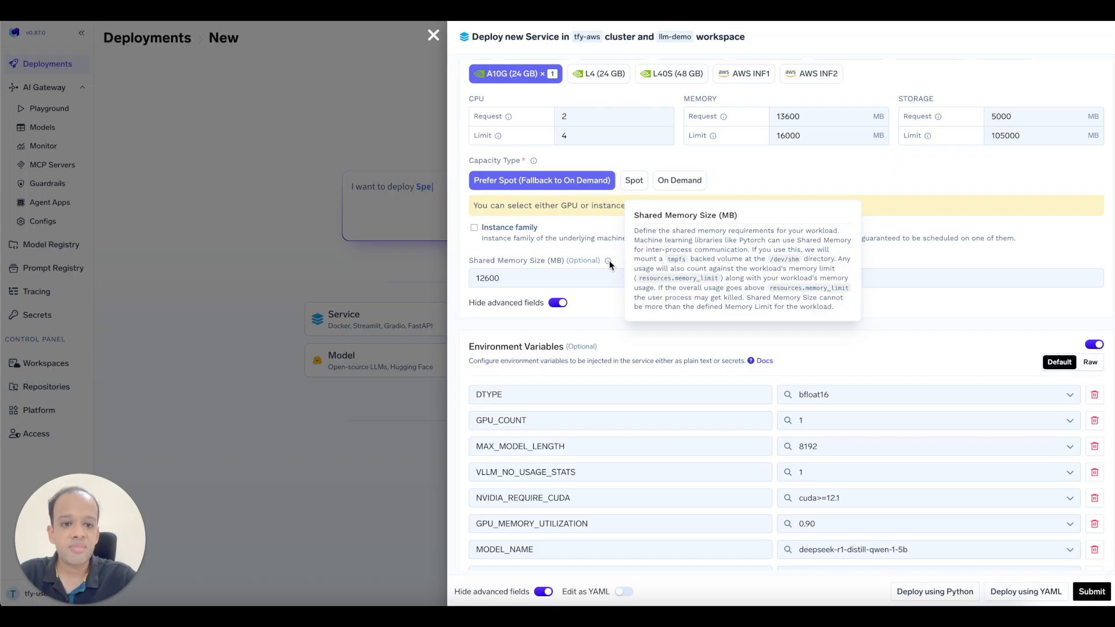
pyautogui.moveTo(511, 278); pyautogui.dragTo(448, 278)
pyautogui.click(518, 278)
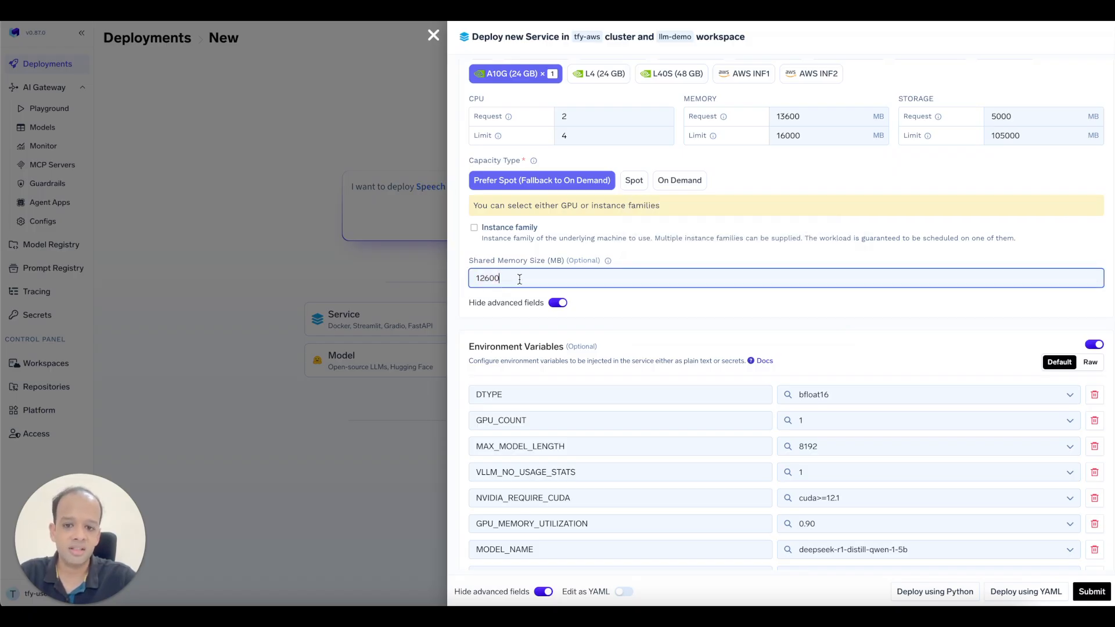
pyautogui.scroll(-3, 519, 279)
pyautogui.scroll(-1, 519, 279)
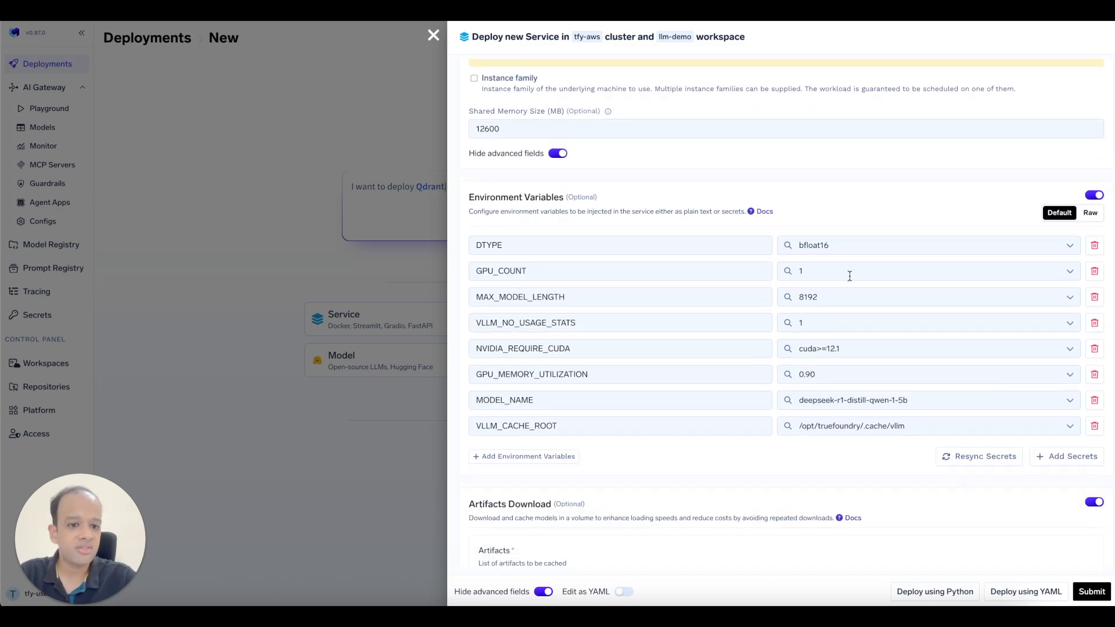
pyautogui.moveTo(538, 401); pyautogui.dragTo(474, 400)
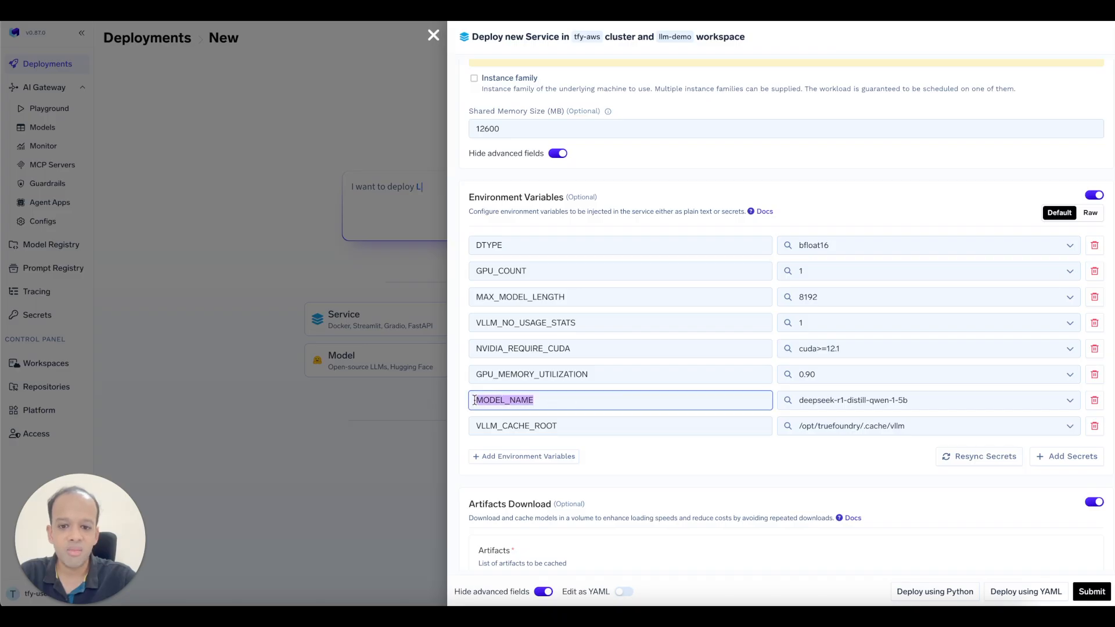
pyautogui.click(522, 246)
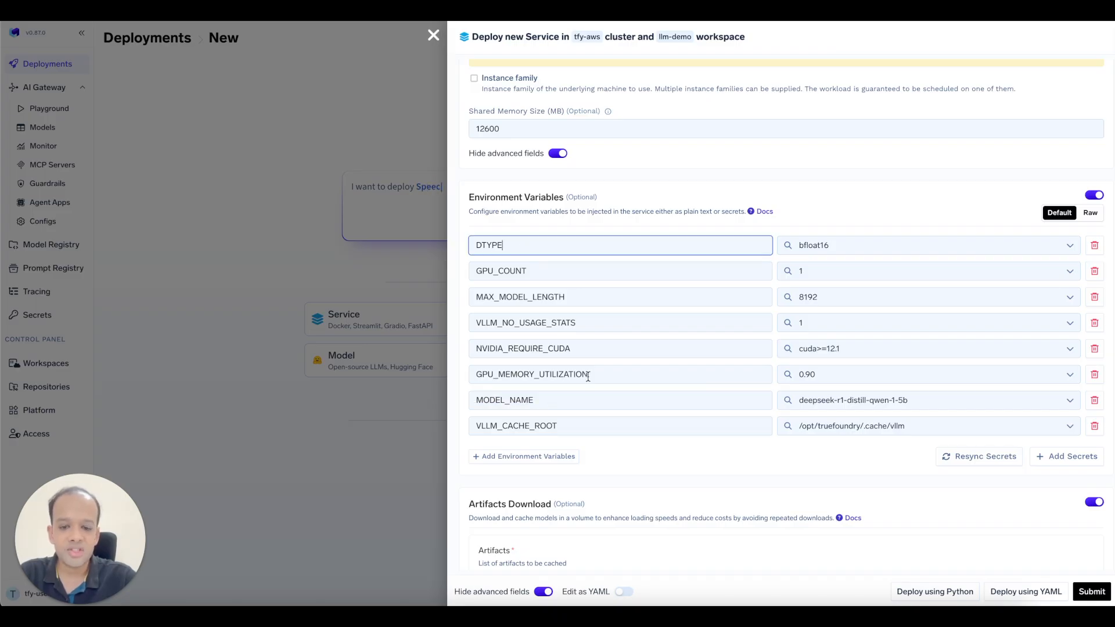
pyautogui.scroll(10, 589, 382)
pyautogui.scroll(3, 588, 381)
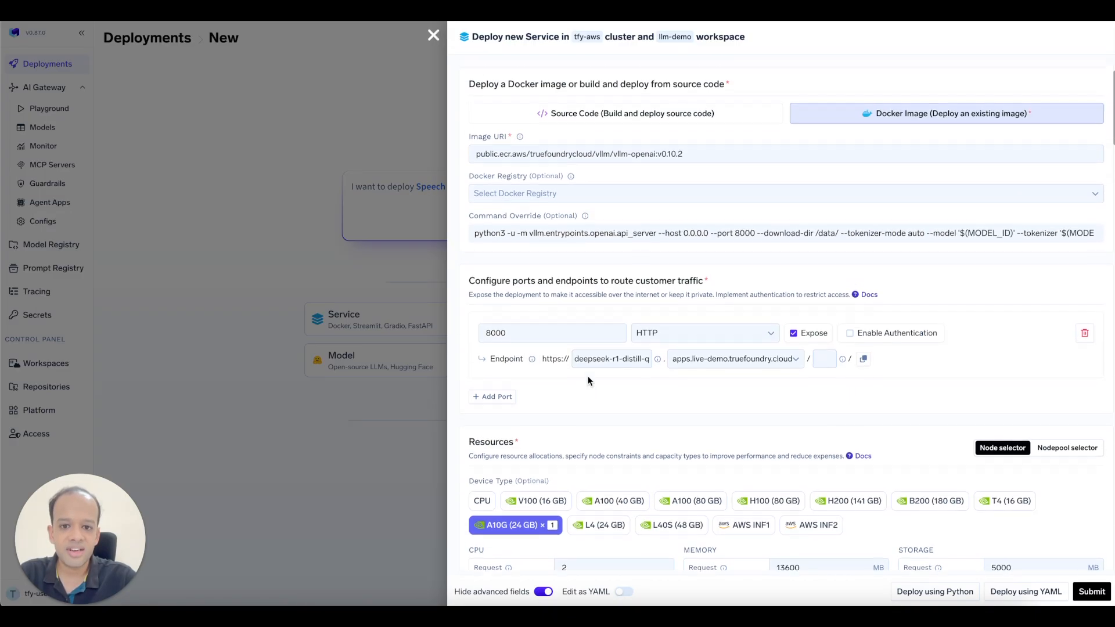
pyautogui.click(584, 238)
pyautogui.doubleClick(988, 237)
pyautogui.doubleClick(528, 260)
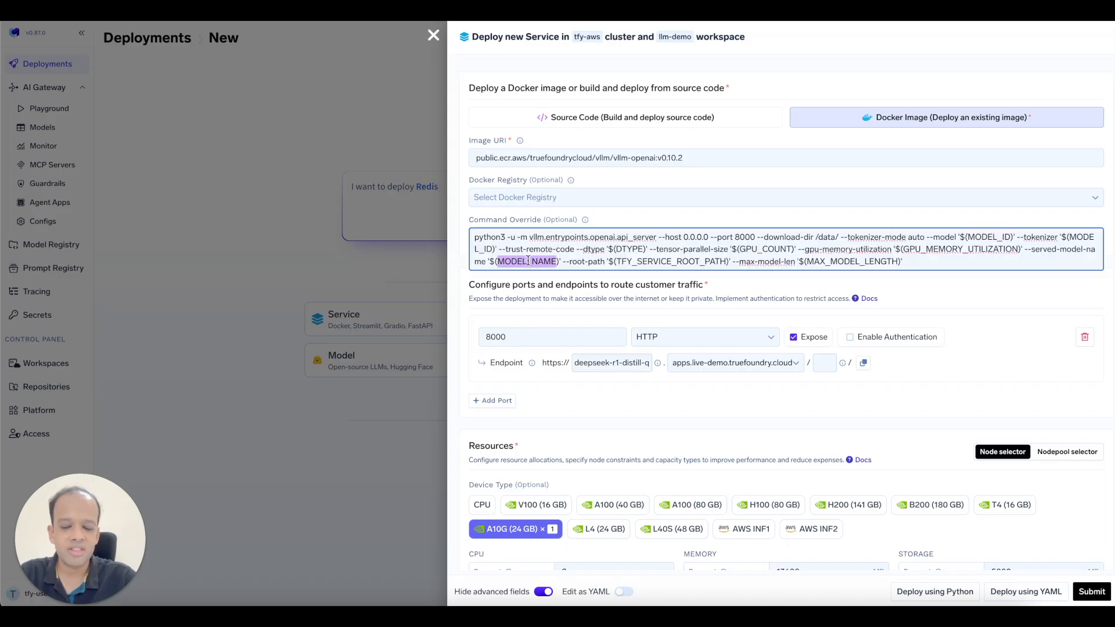
pyautogui.scroll(-15, 544, 254)
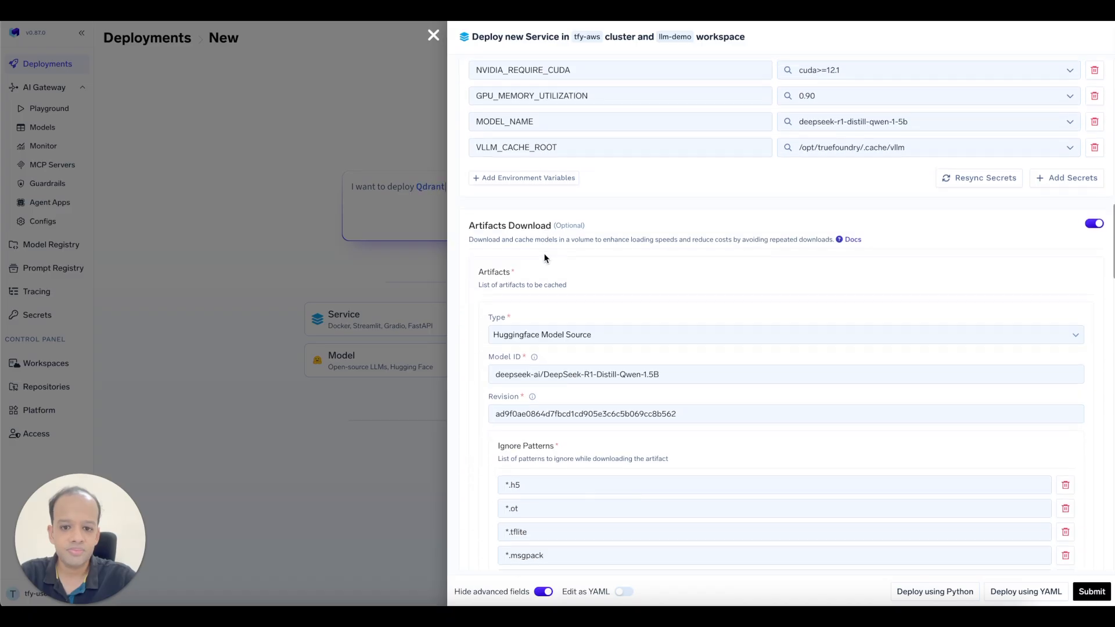
pyautogui.scroll(-1, 544, 257)
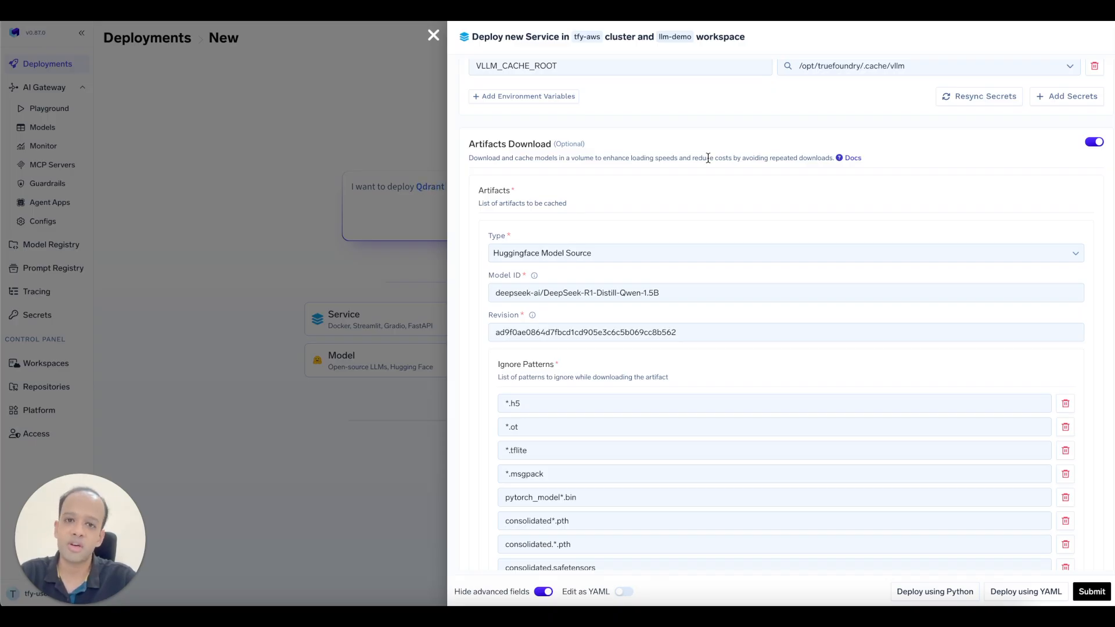
pyautogui.scroll(-5, 708, 158)
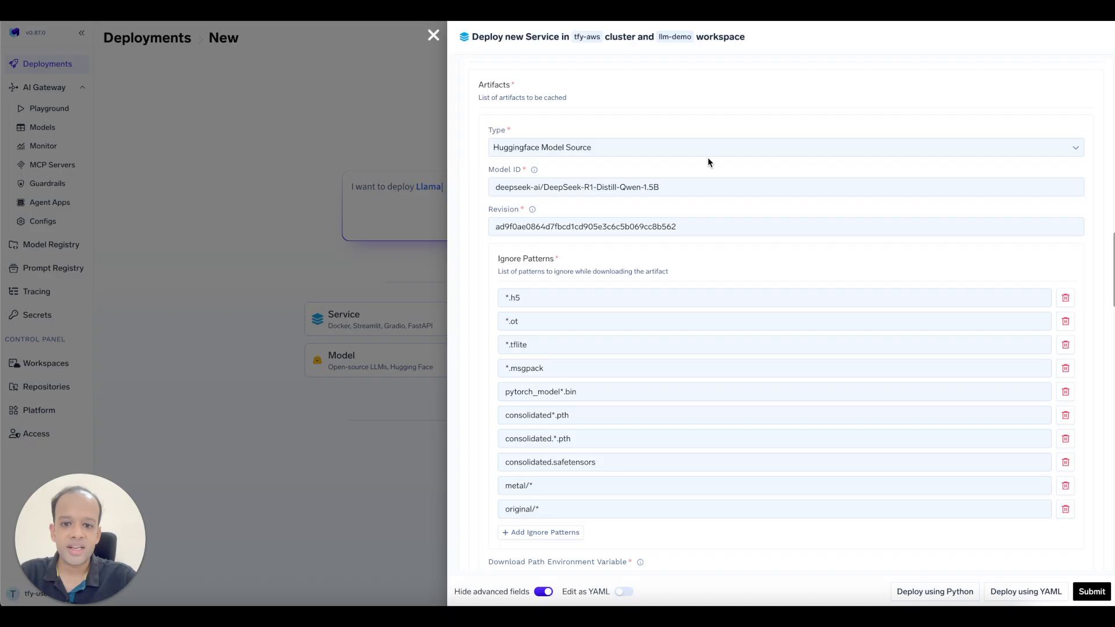
pyautogui.scroll(-8, 708, 158)
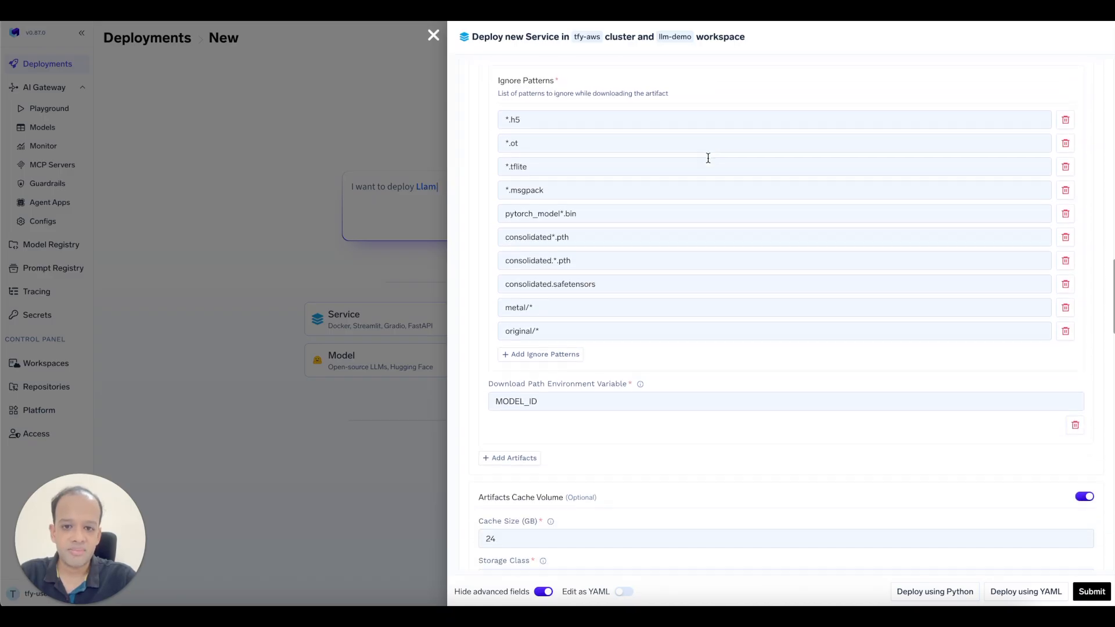
pyautogui.scroll(-9, 708, 158)
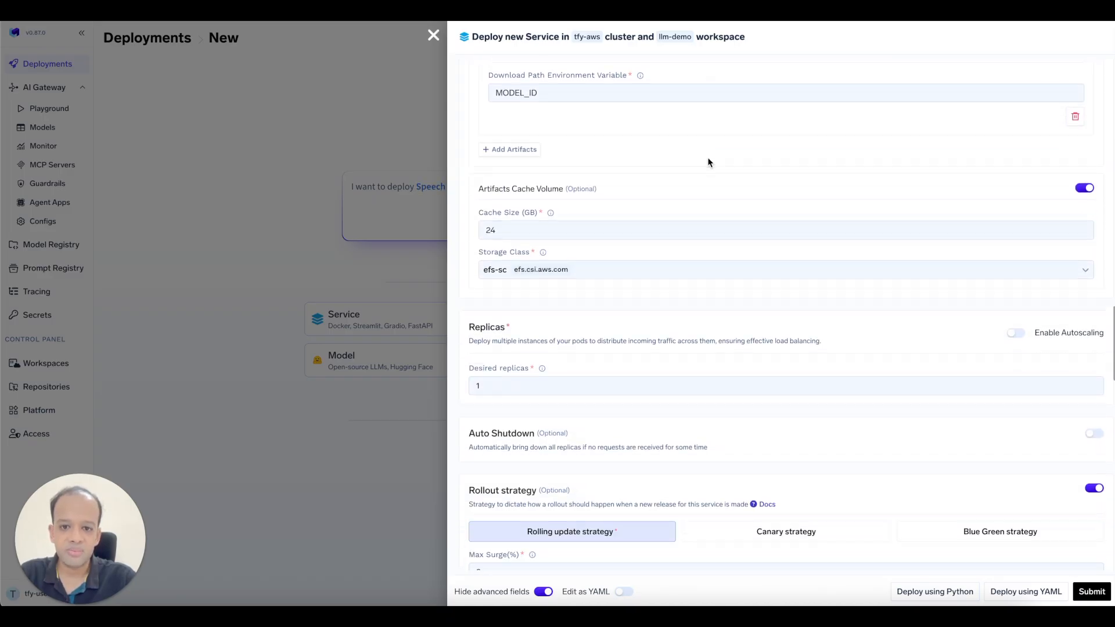
pyautogui.scroll(-8, 708, 161)
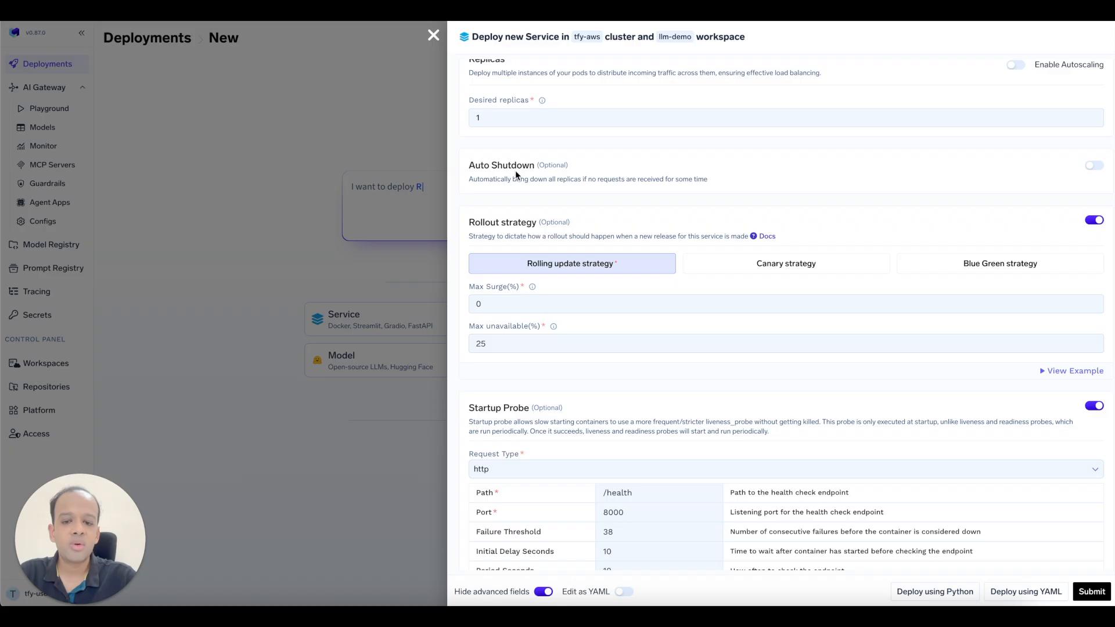
pyautogui.scroll(1, 515, 170)
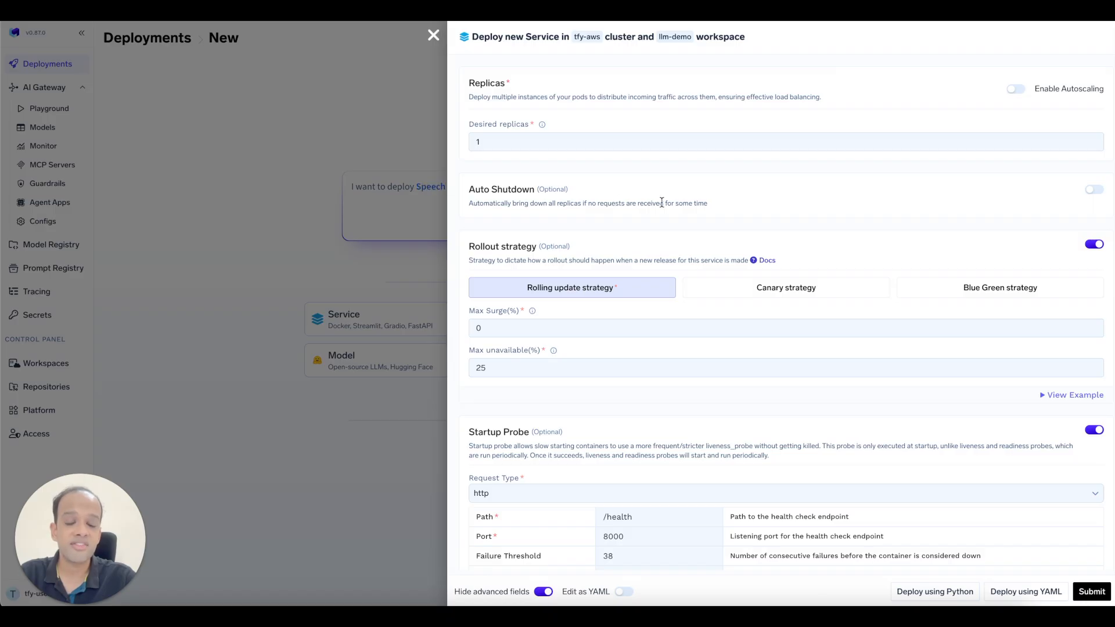
# Turn on Auto Shutdown so idle replicas scale to zero after 900 seconds.
pyautogui.click(1095, 190)
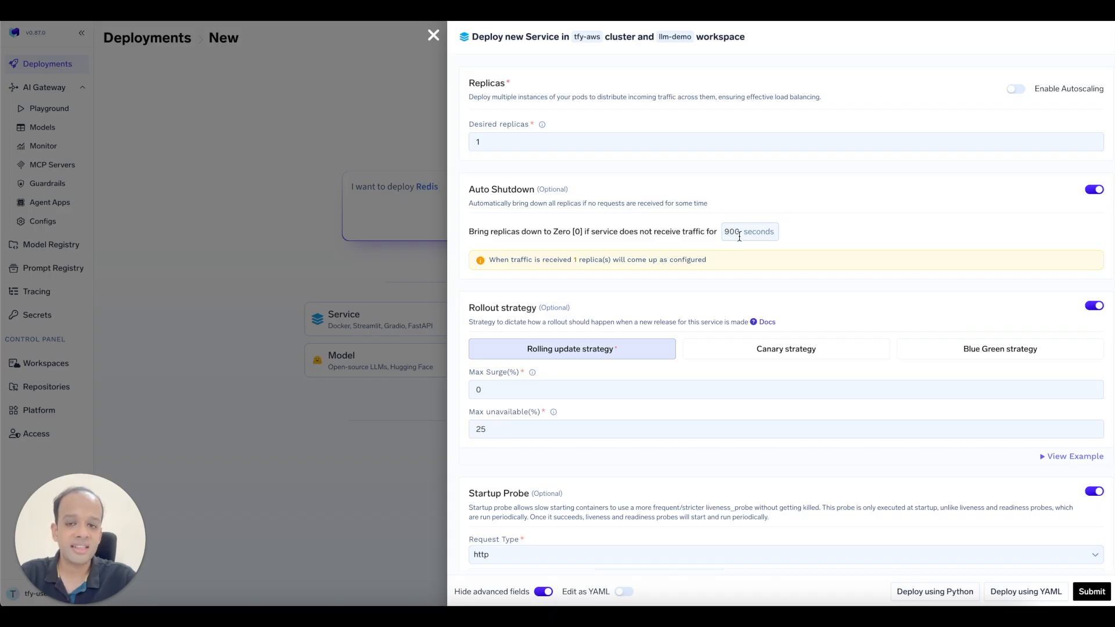
pyautogui.scroll(-2, 652, 243)
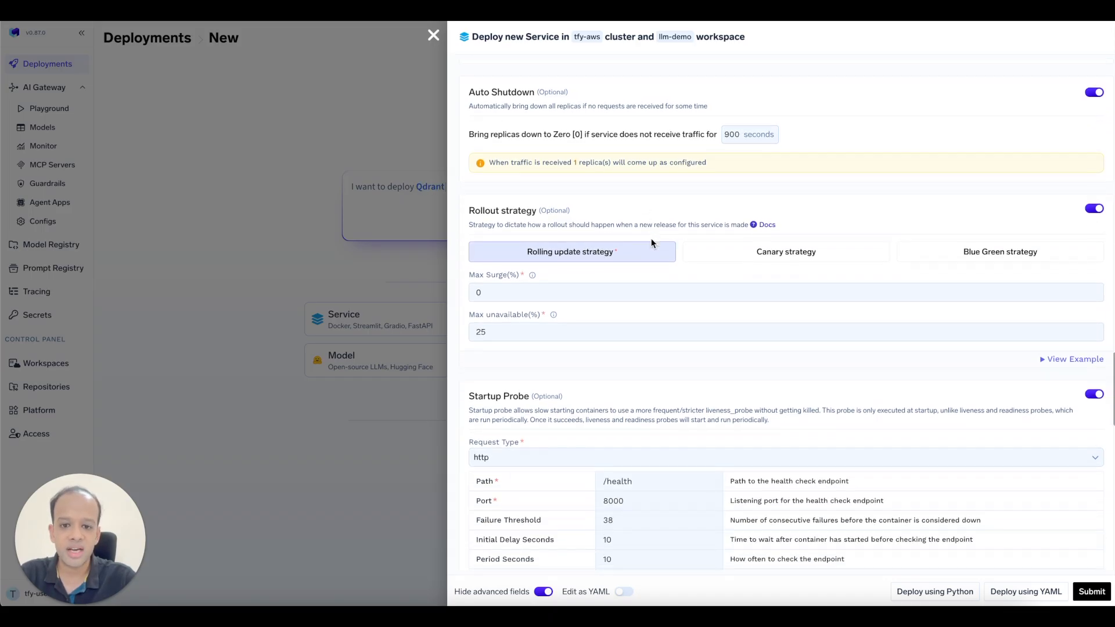
pyautogui.scroll(-1, 651, 243)
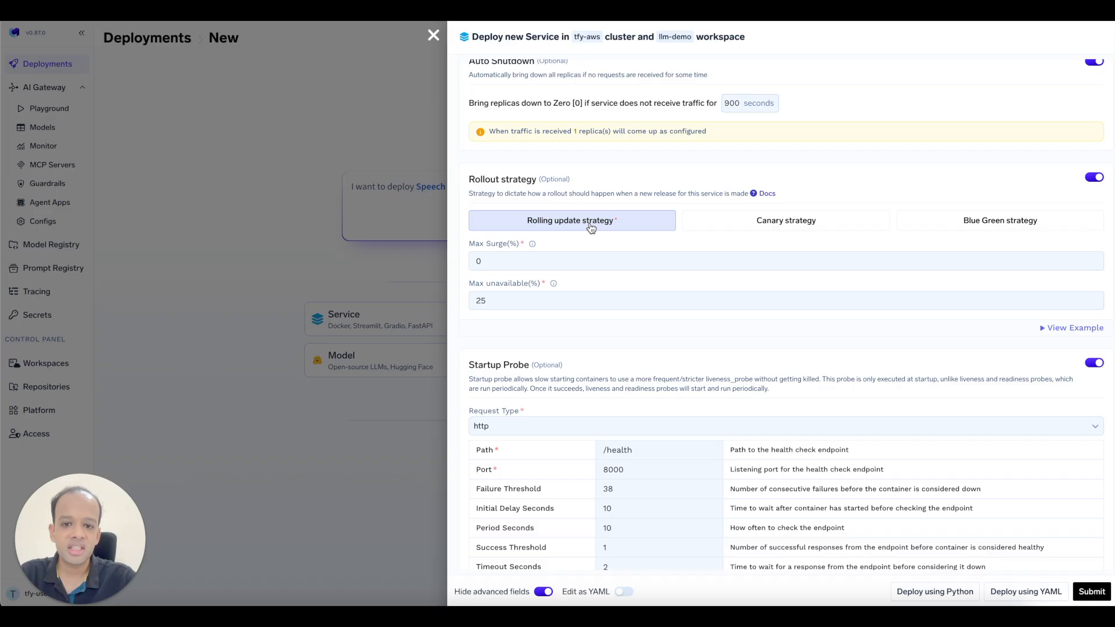
pyautogui.scroll(-2, 587, 229)
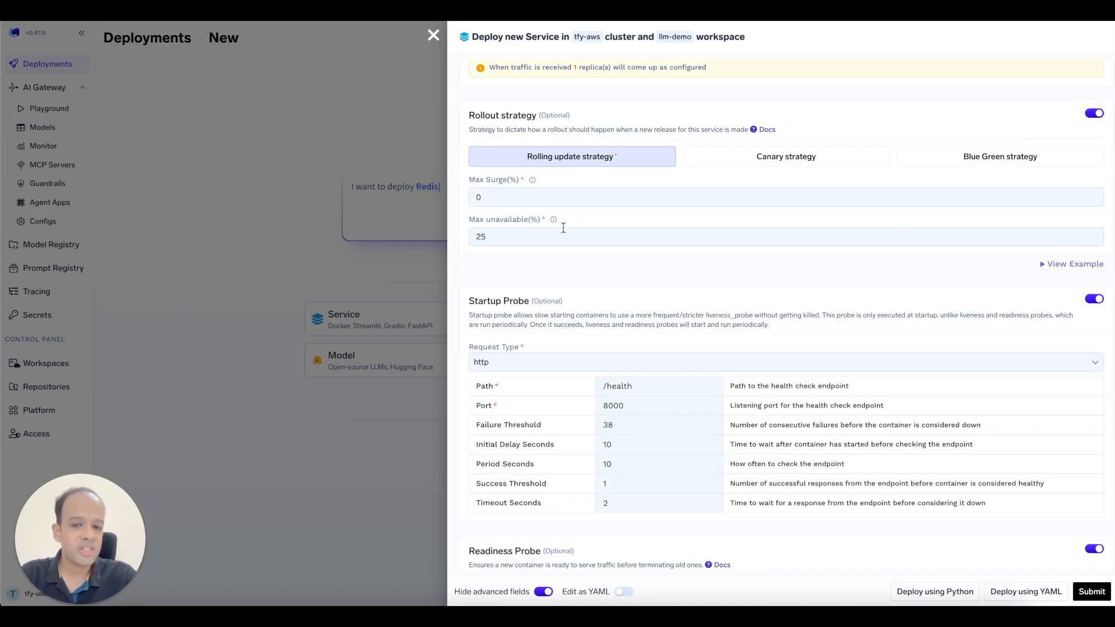
pyautogui.scroll(-6, 567, 231)
pyautogui.scroll(-5, 568, 238)
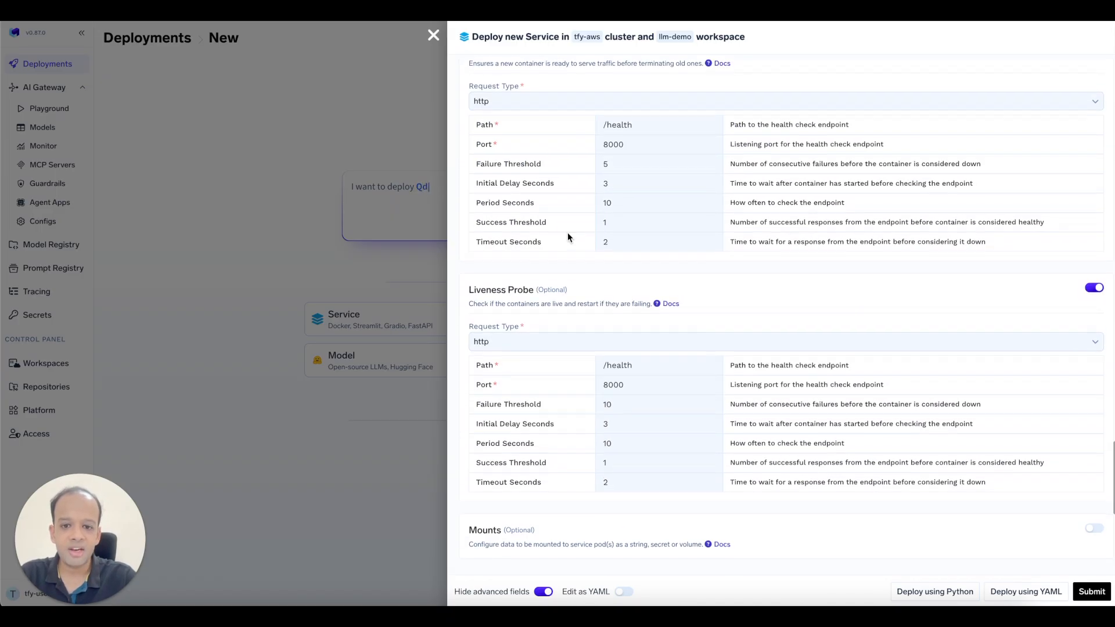
# Review the probes and labels, then generate the Python deployment spec.
pyautogui.scroll(4, 567, 232)
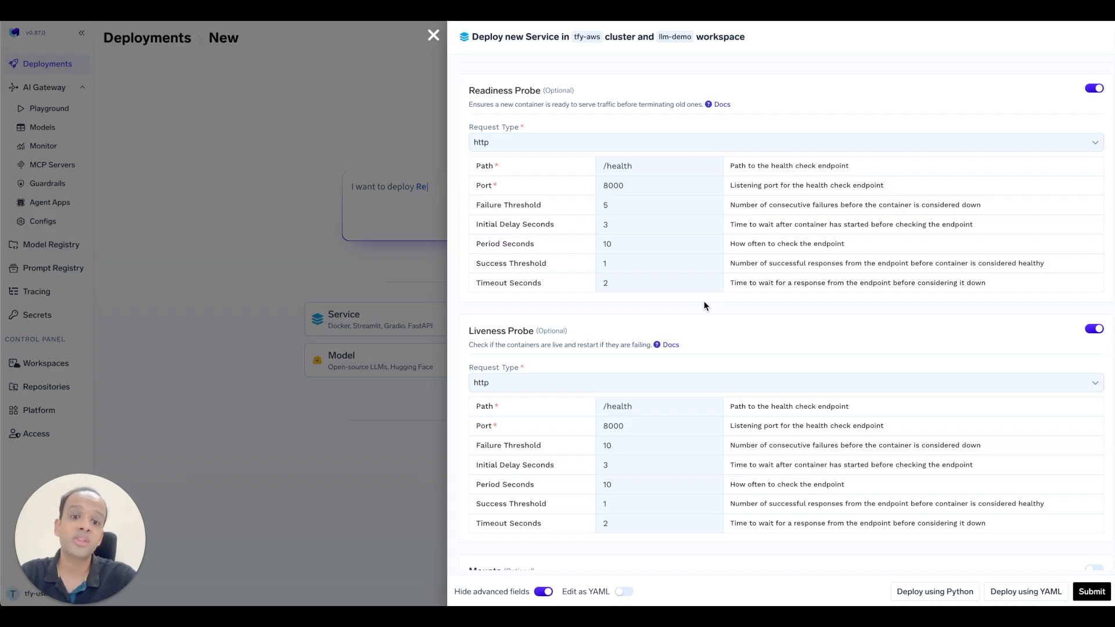
pyautogui.scroll(1, 725, 271)
pyautogui.scroll(-4, 724, 270)
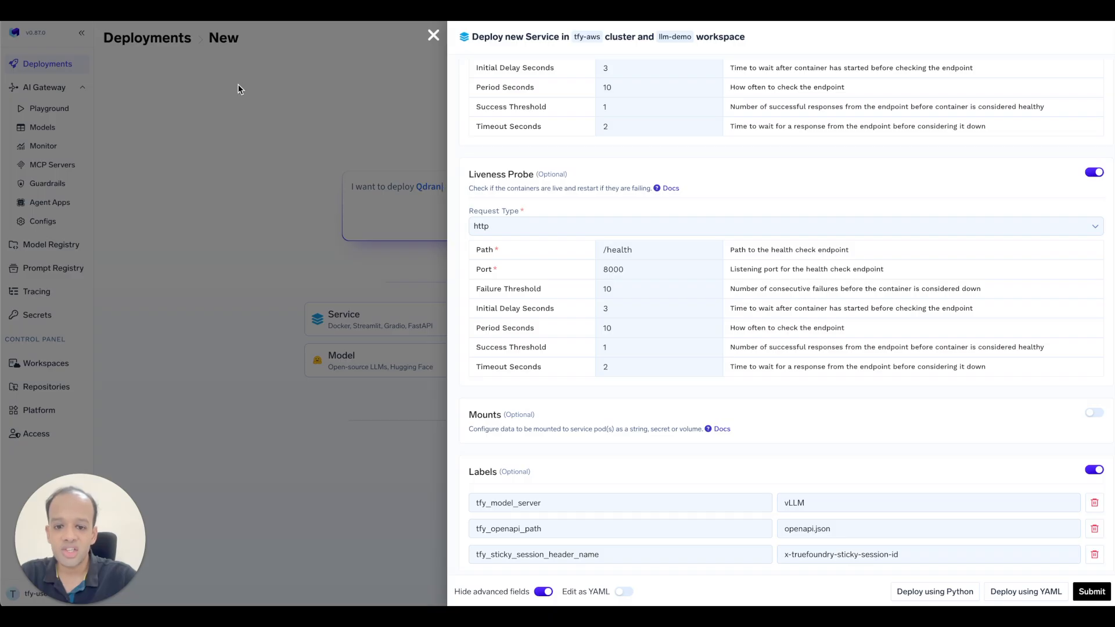
pyautogui.scroll(-5, 622, 284)
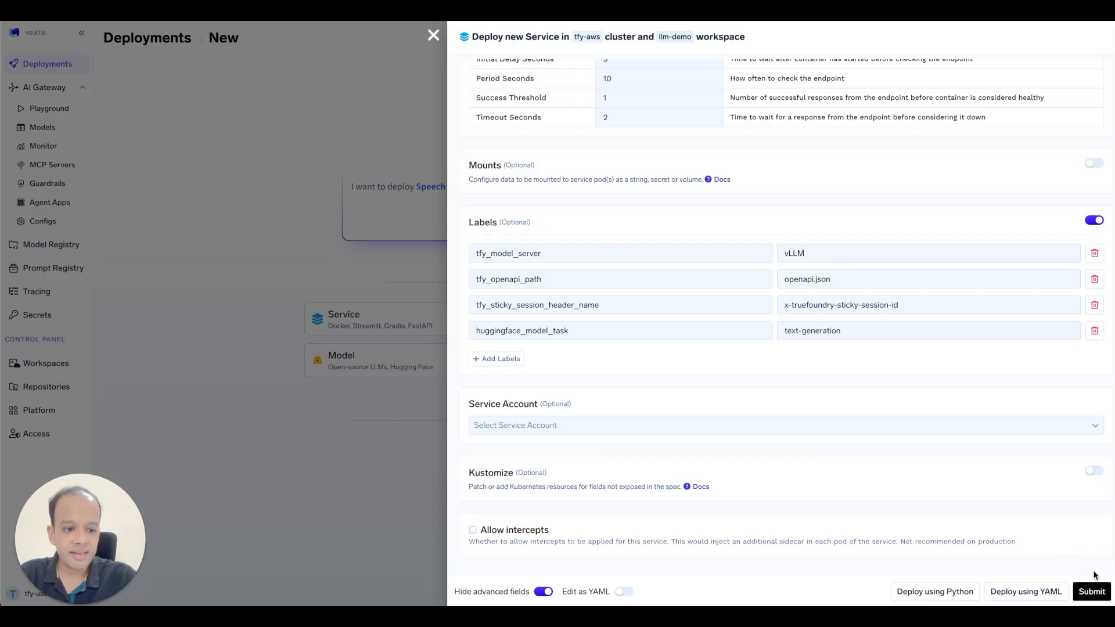
pyautogui.click(938, 591)
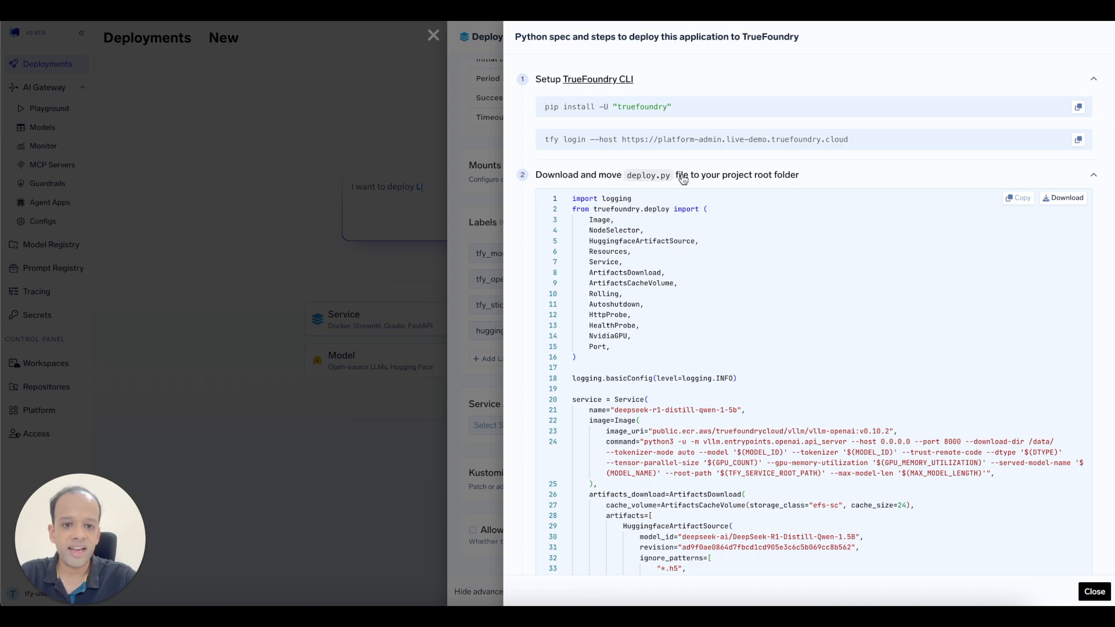
# Read through the Python spec's deploy.py and run command, then close it.
pyautogui.scroll(-8, 752, 247)
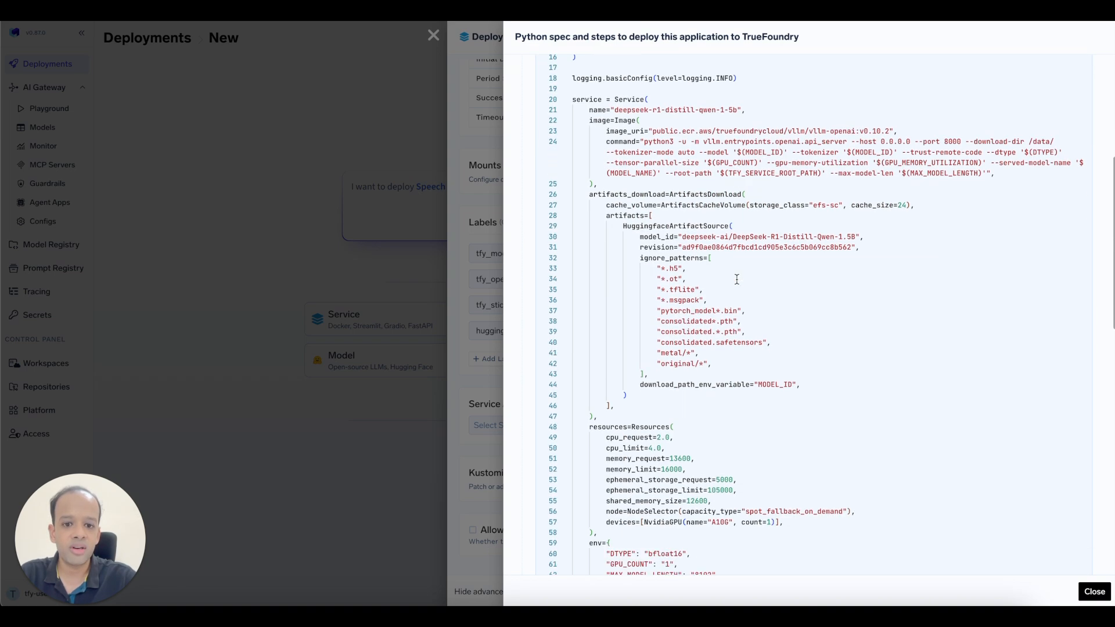
pyautogui.scroll(-10, 736, 280)
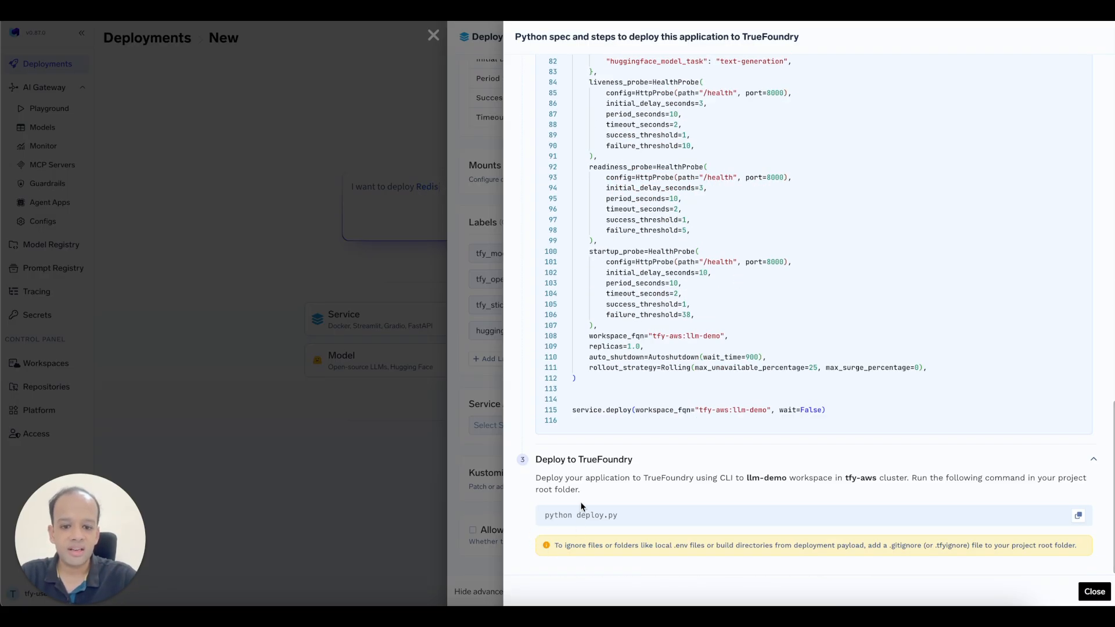
pyautogui.moveTo(546, 515); pyautogui.dragTo(618, 515)
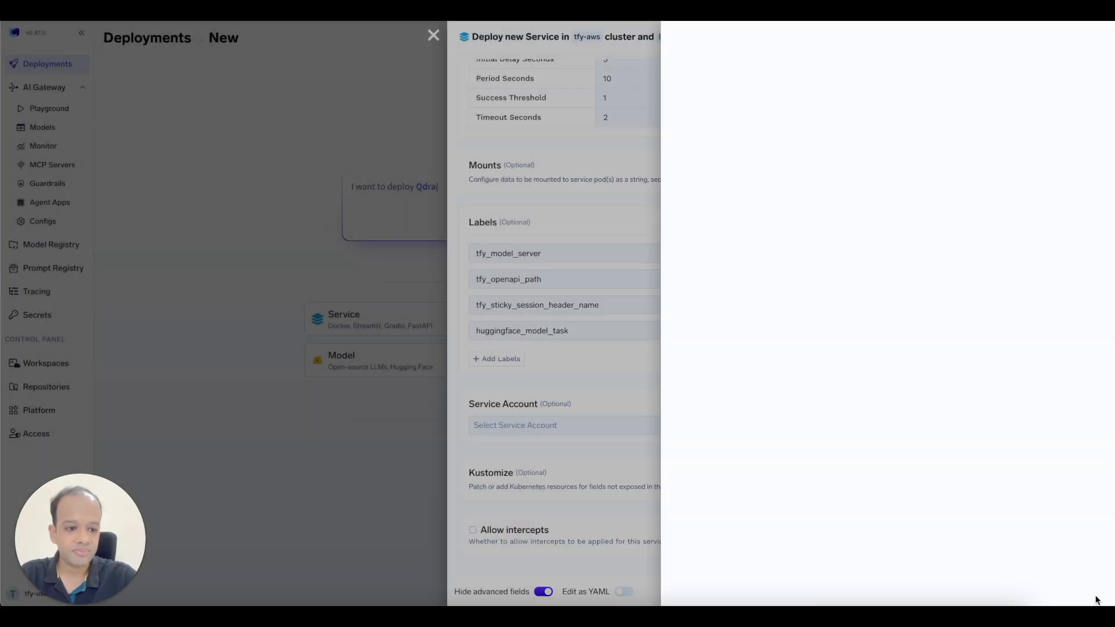
pyautogui.click(1086, 592)
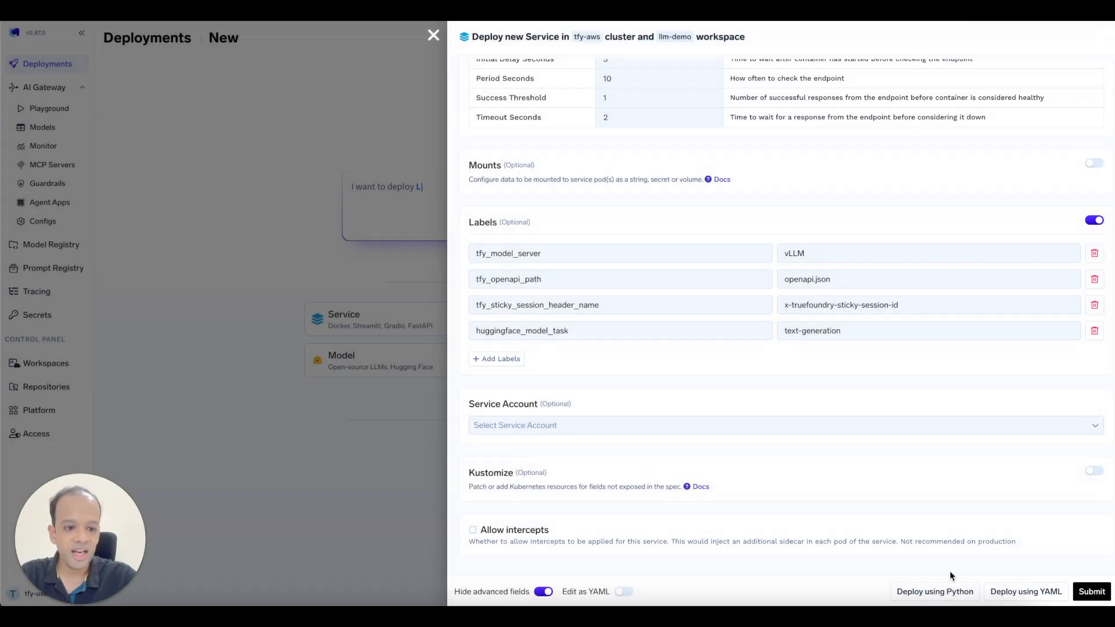
# Review the generated YAML spec and tfy apply command, then return to the form.
pyautogui.click(1025, 591)
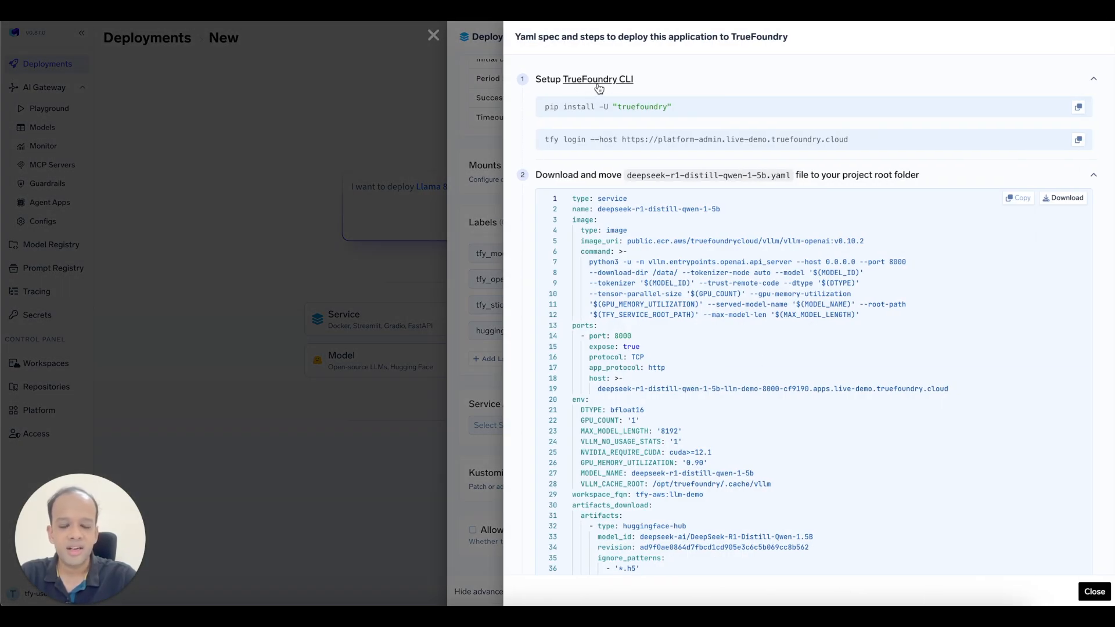
pyautogui.scroll(-1, 639, 386)
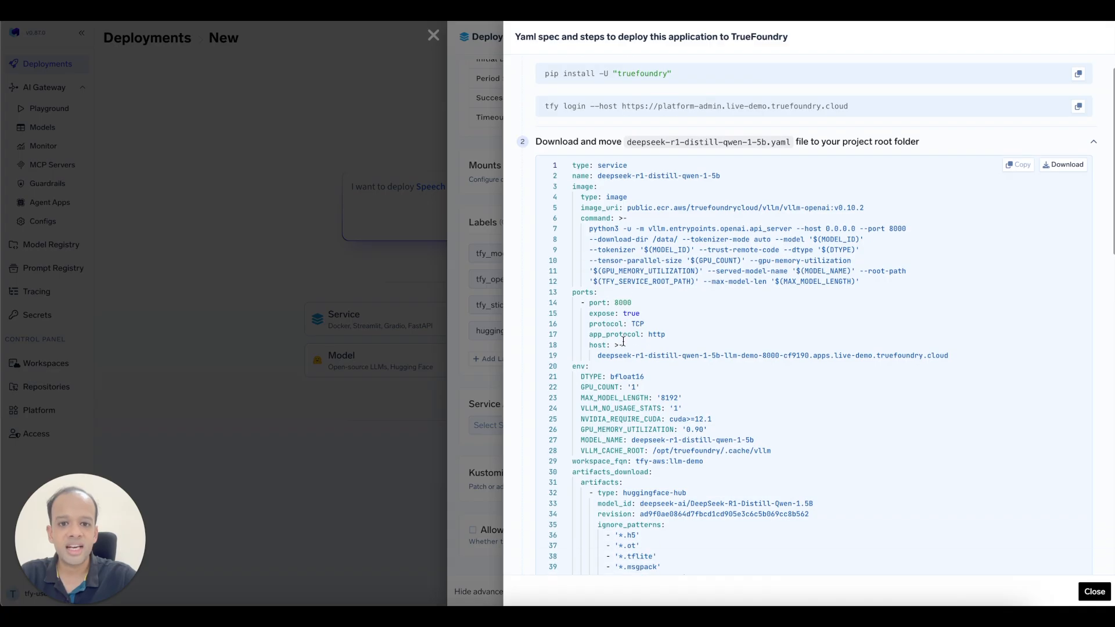
pyautogui.scroll(-15, 678, 436)
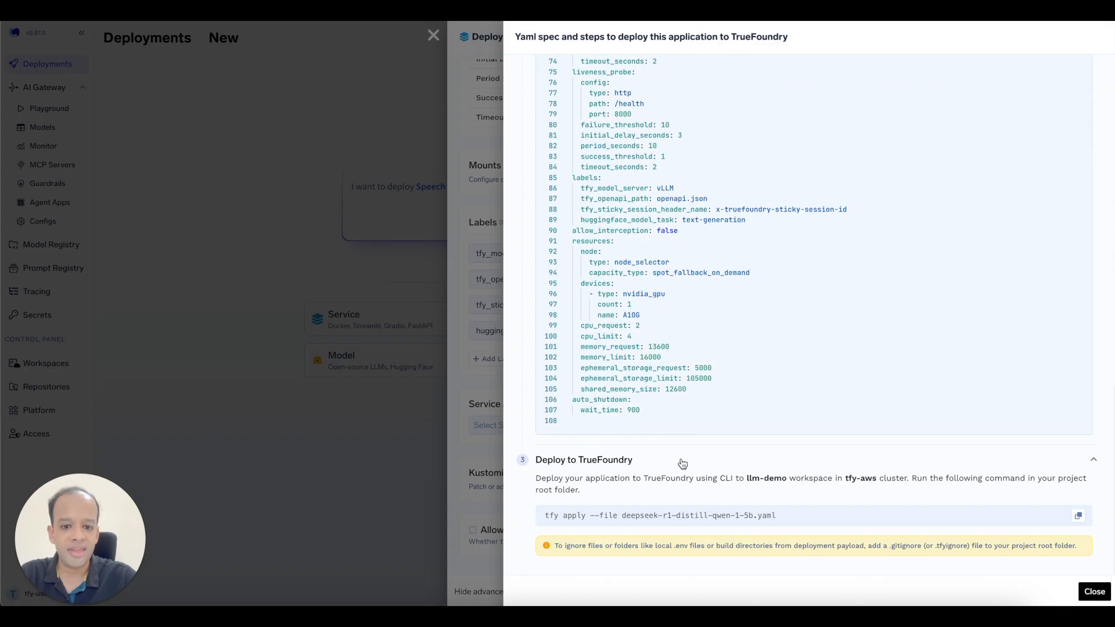
pyautogui.click(1094, 592)
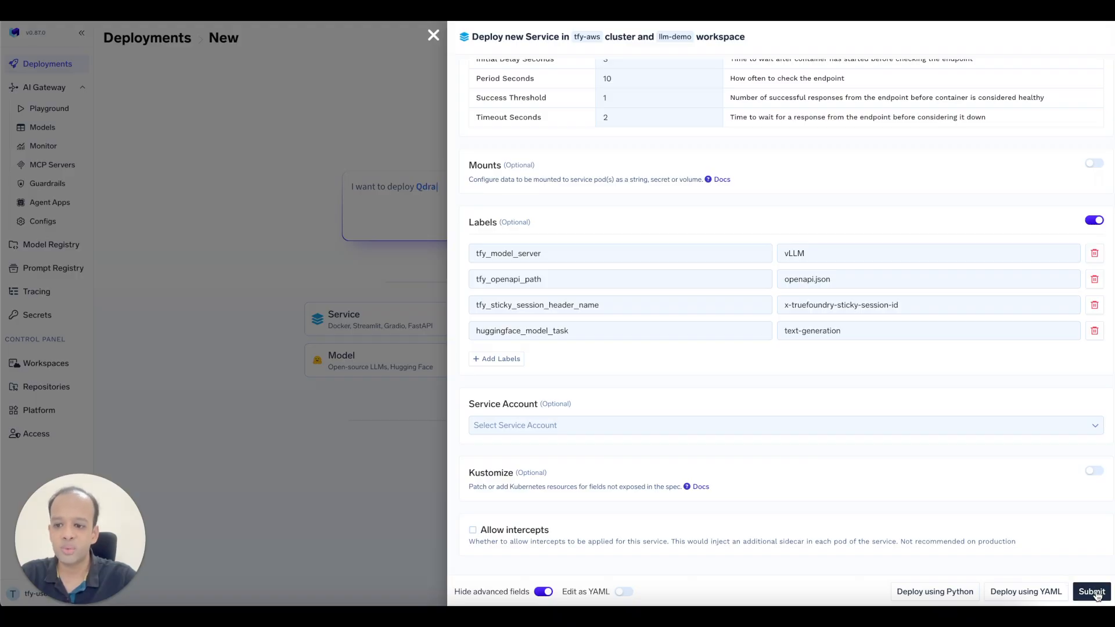
# Submit deepseek-r1-distill-qwen-1-5b, check its Pending pods on the service page, then return to Deployments.
pyautogui.click(1094, 591)
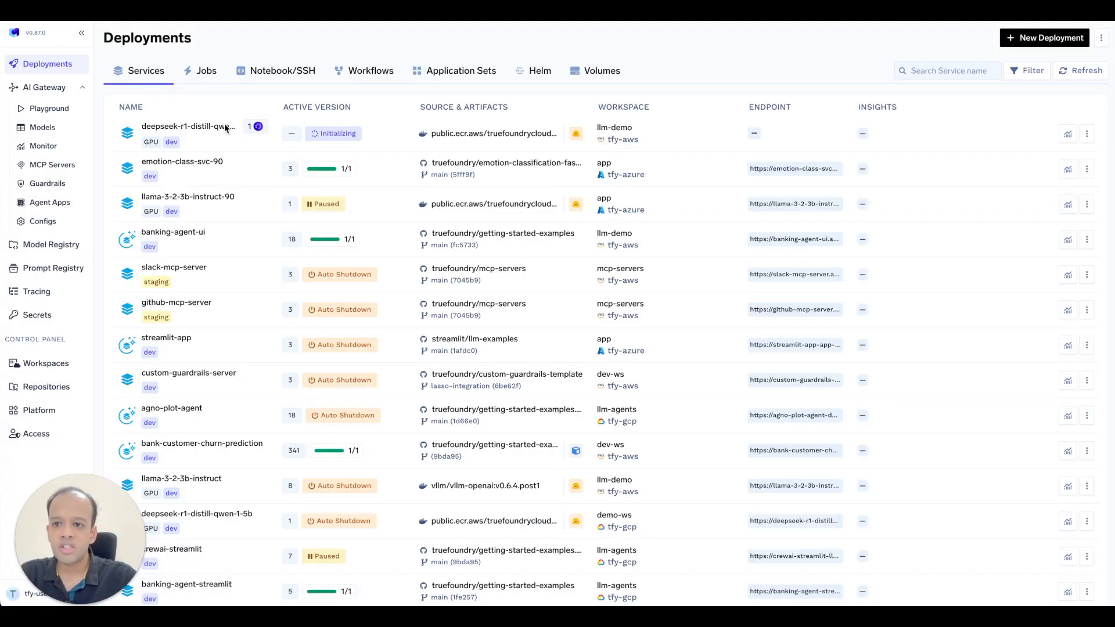
pyautogui.click(198, 122)
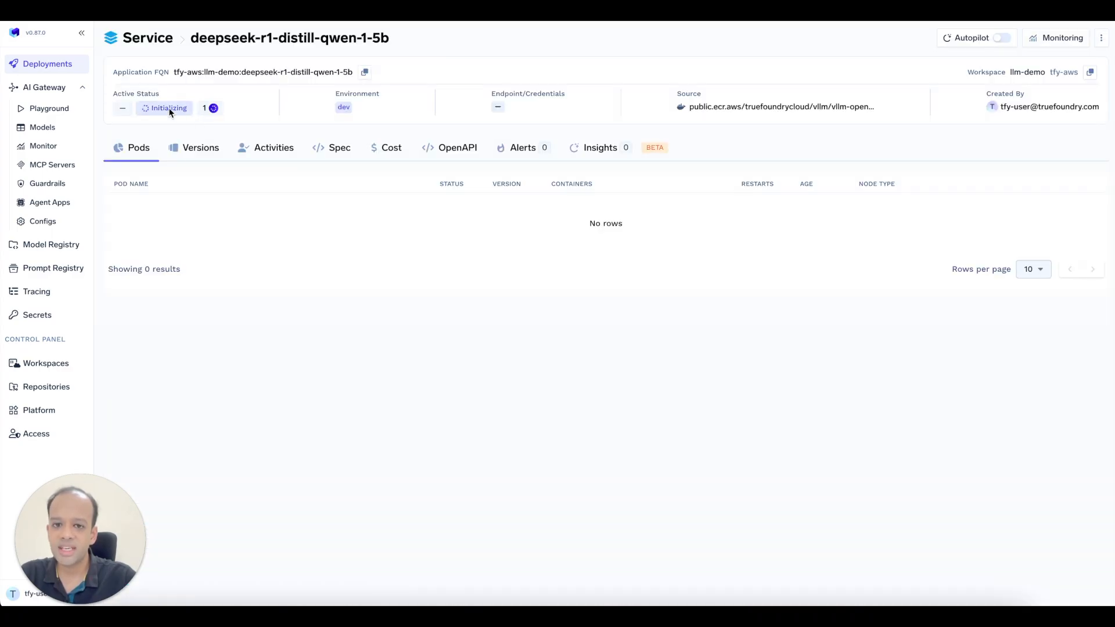
pyautogui.moveTo(169, 110)
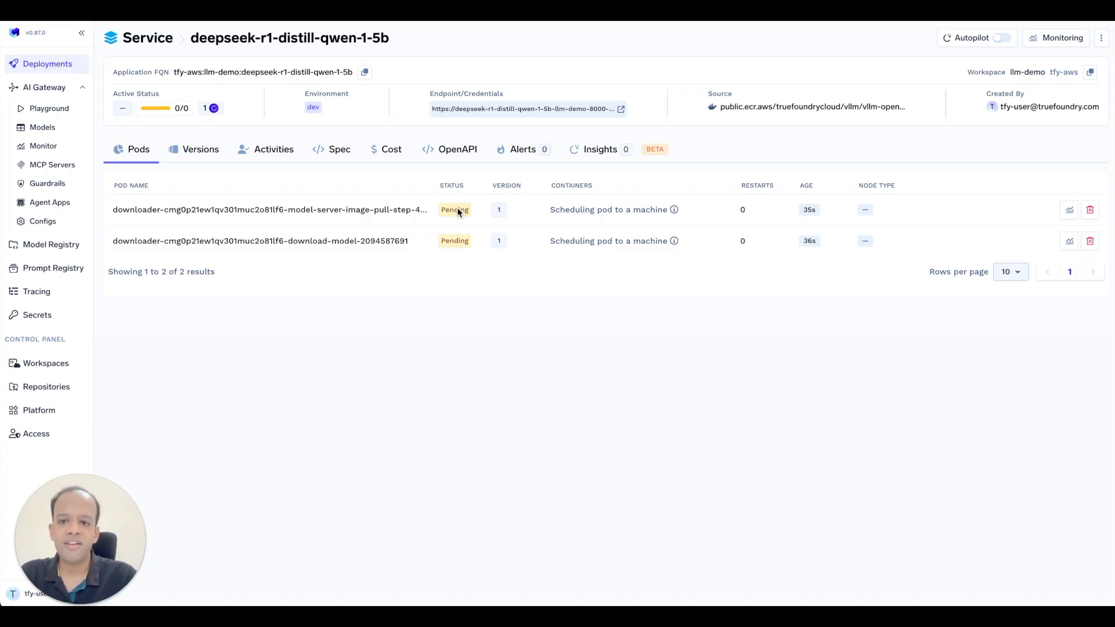
pyautogui.click(53, 65)
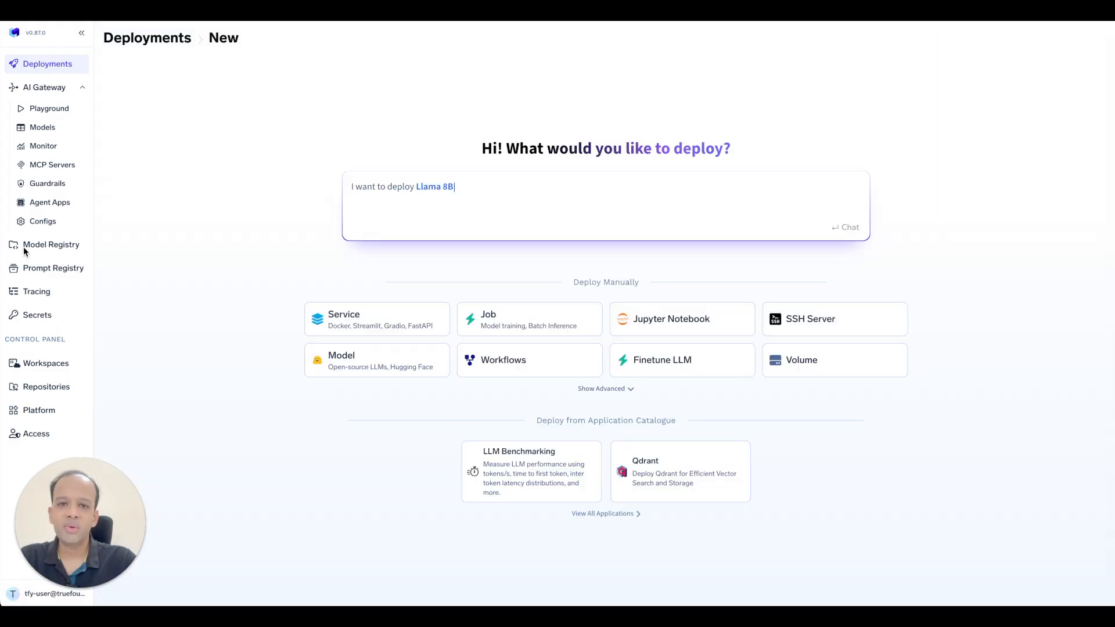
# Set up a Mixtral-8x22B-Instruct-v0.1 model deployment in llm-models, then go to the Secrets Store.
pyautogui.click(374, 362)
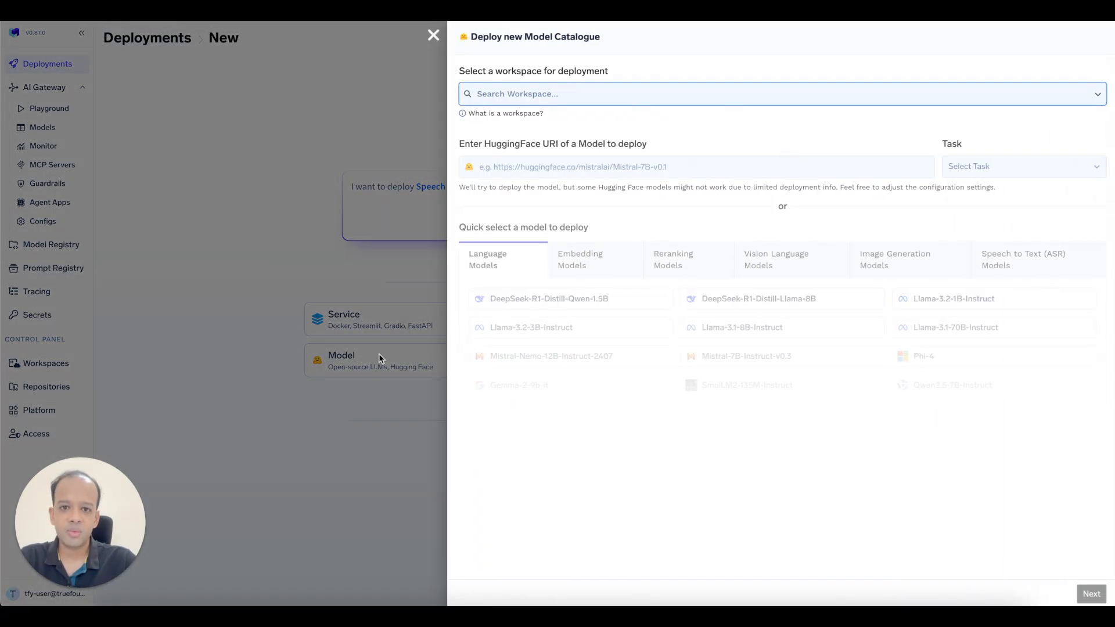
pyautogui.write('llm-models')
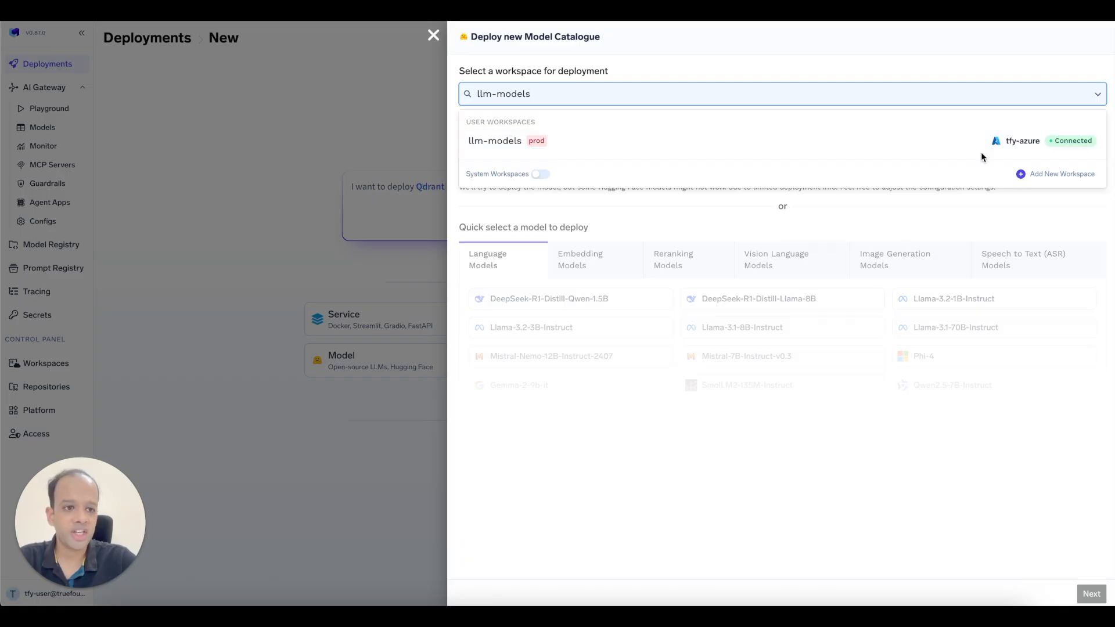
pyautogui.click(660, 141)
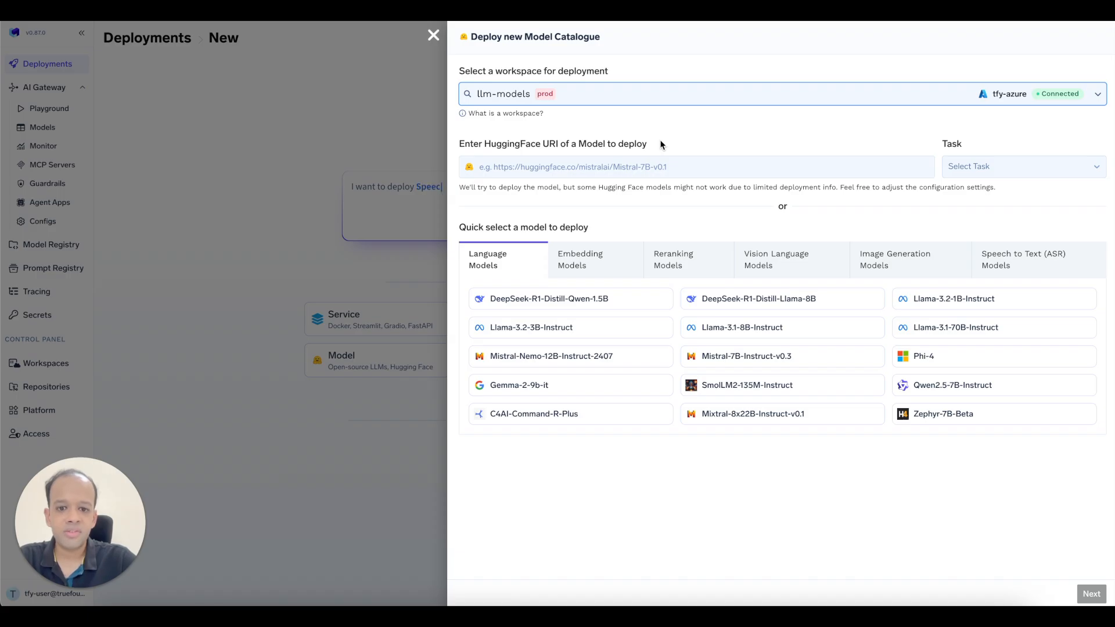
pyautogui.click(748, 421)
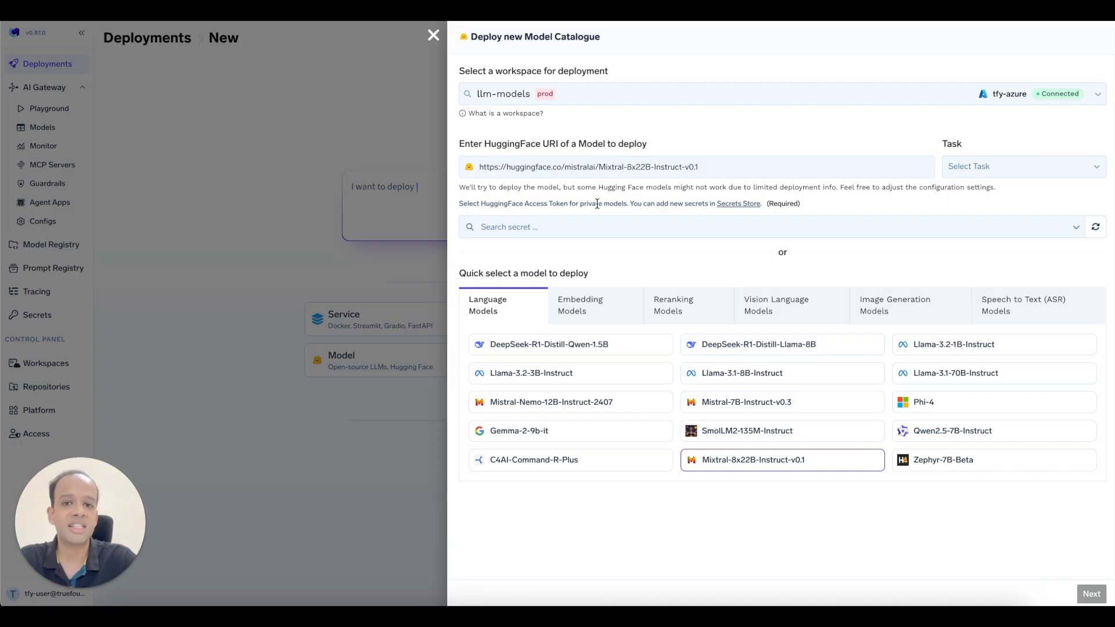
pyautogui.click(735, 204)
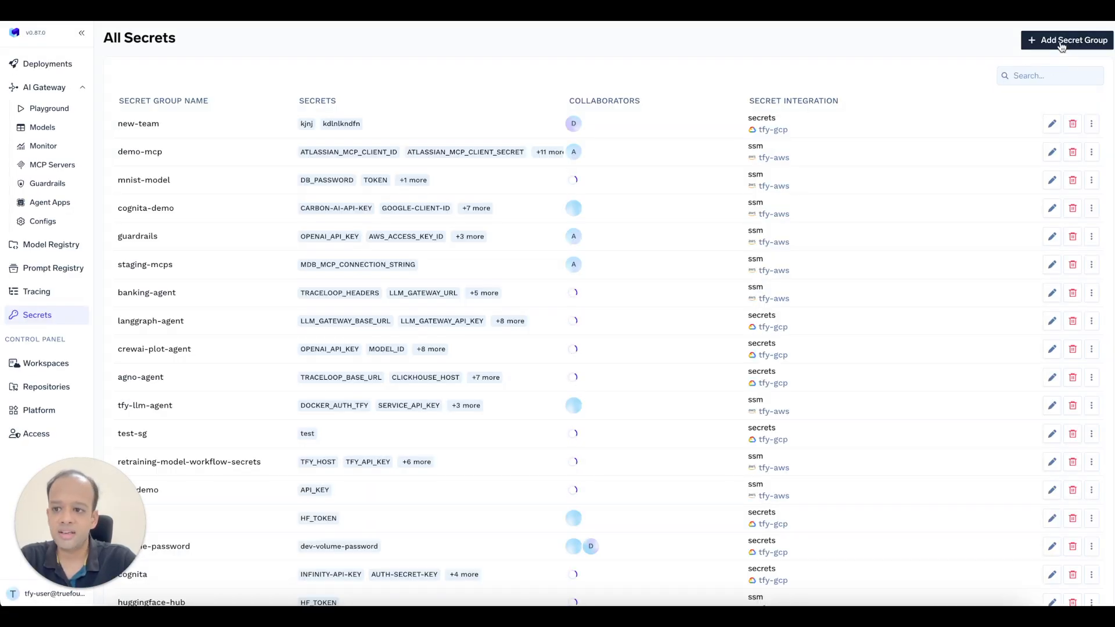
# Create secret group llm-demo-hf in the ssm store with key HF_TOKEN holding the pasted HuggingFace token.
pyautogui.click(1060, 41)
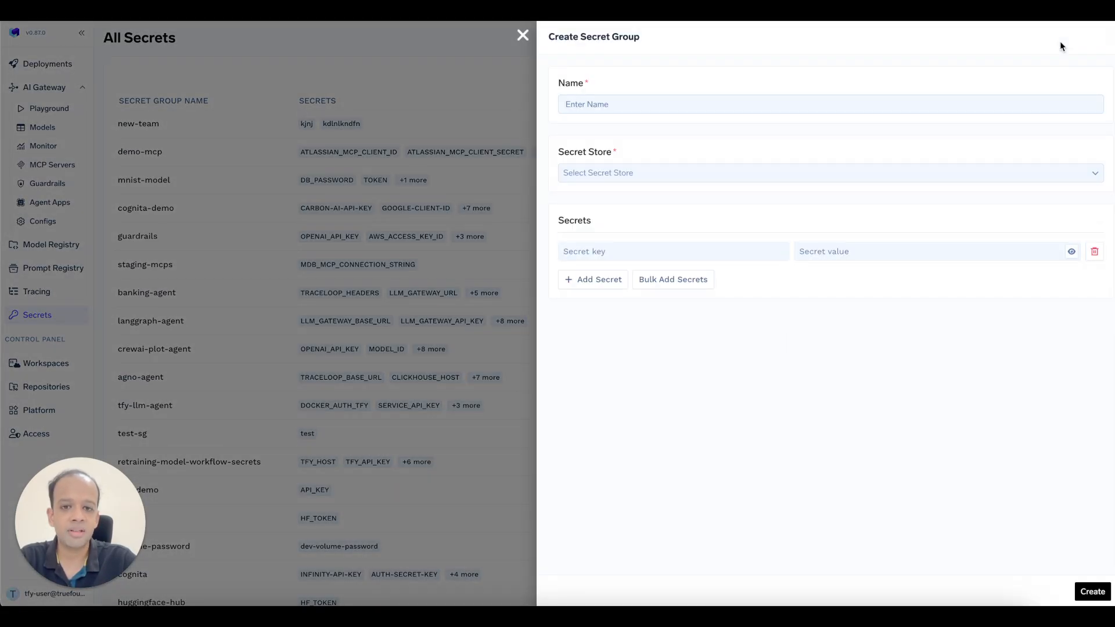
pyautogui.click(658, 102)
pyautogui.write('ll')
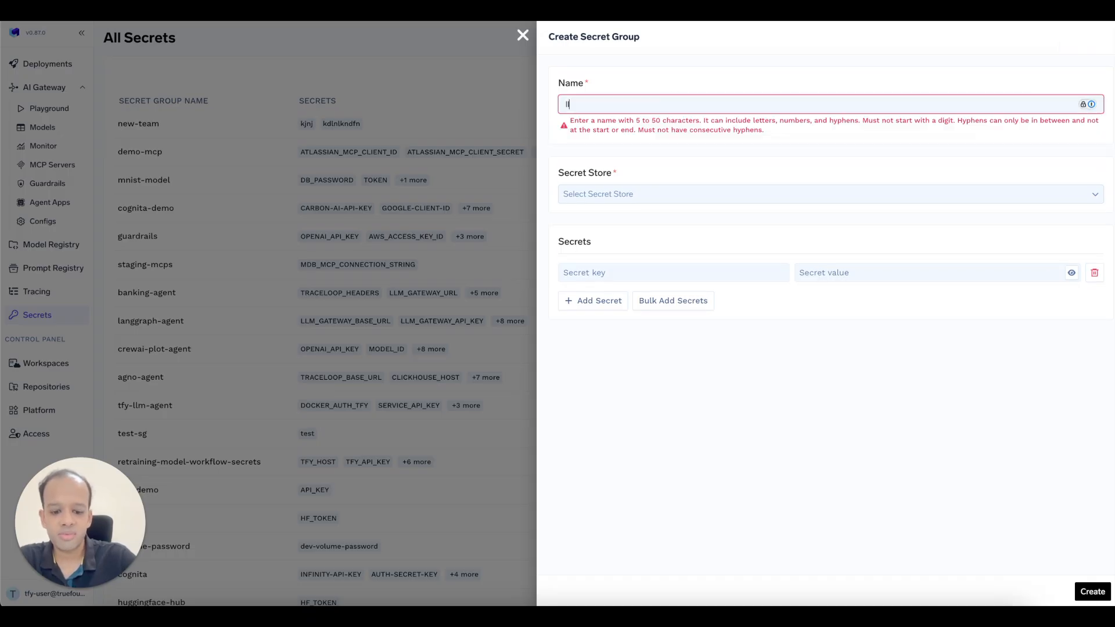
pyautogui.write('m-demo-hf')
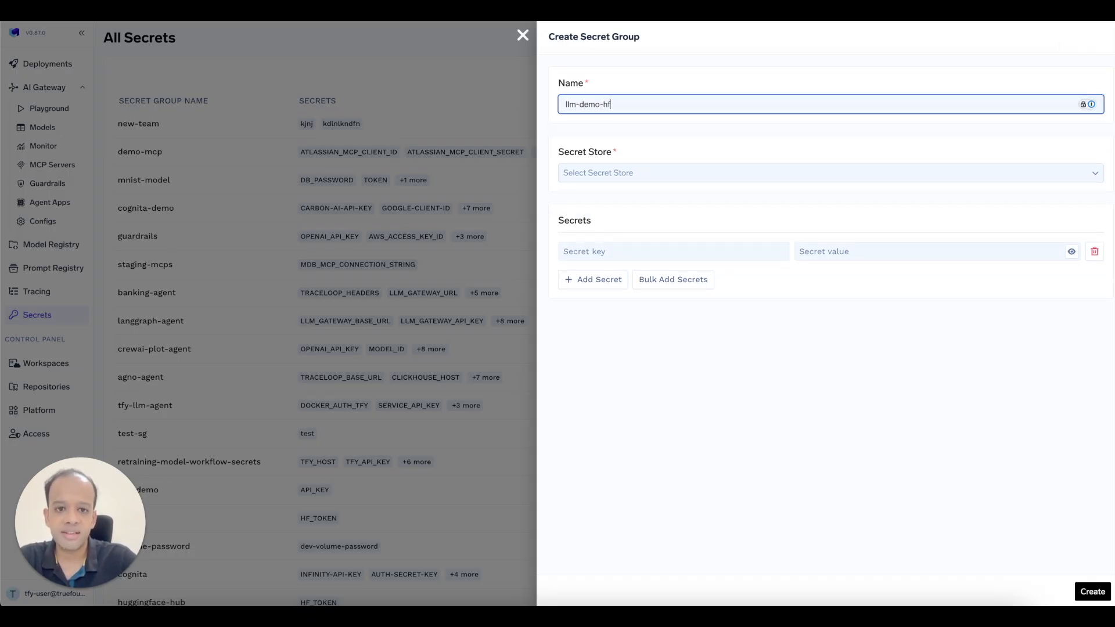
pyautogui.click(641, 175)
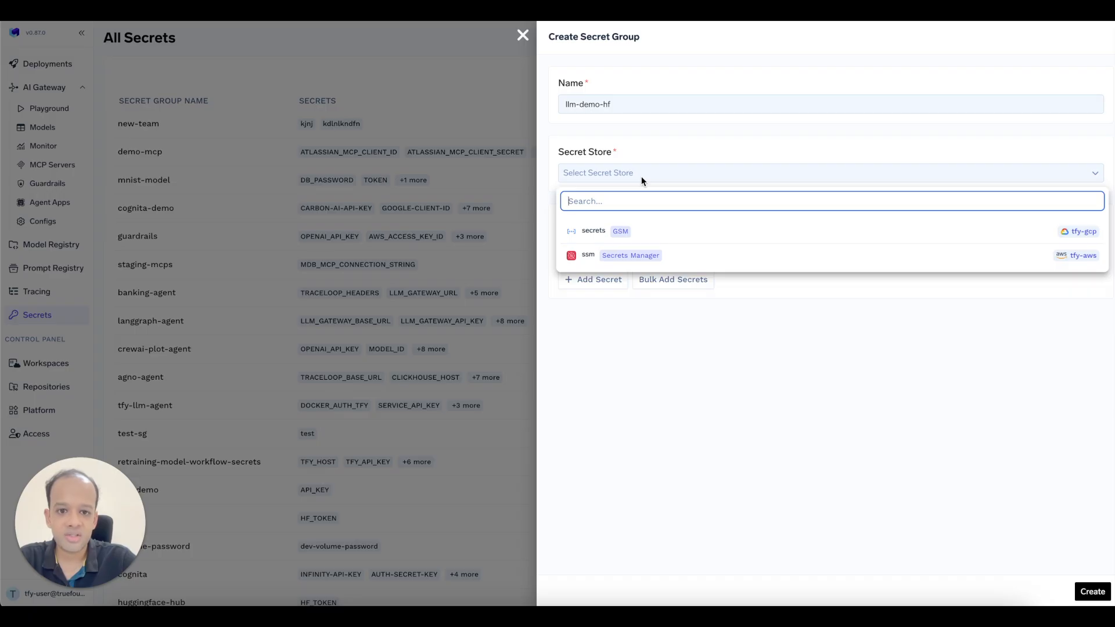
pyautogui.click(587, 255)
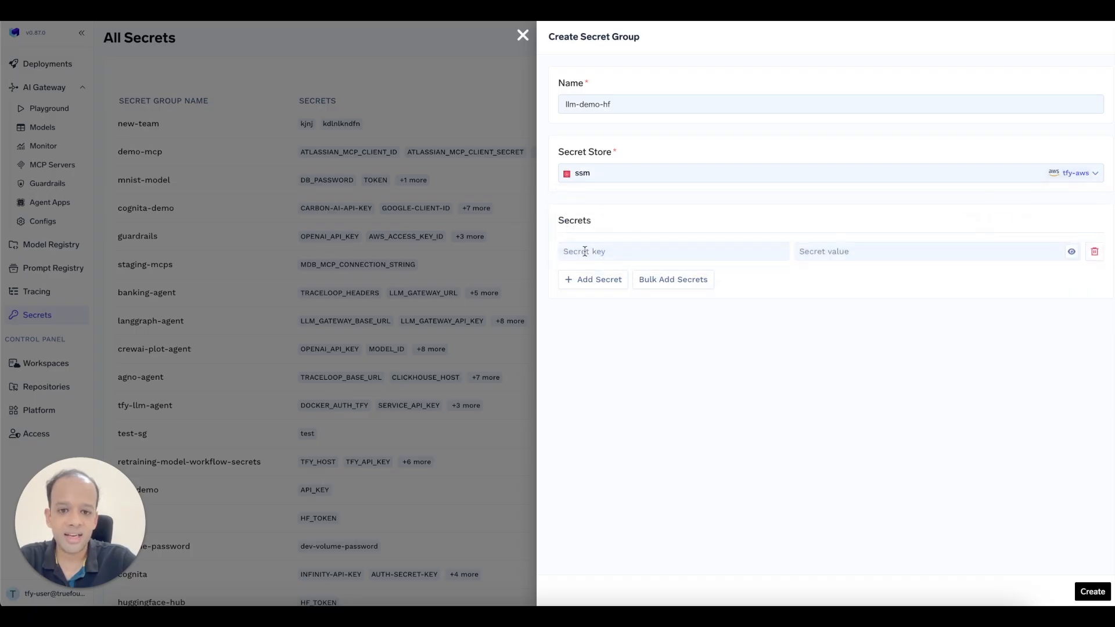
pyautogui.click(585, 251)
pyautogui.write('HF_TOKEN')
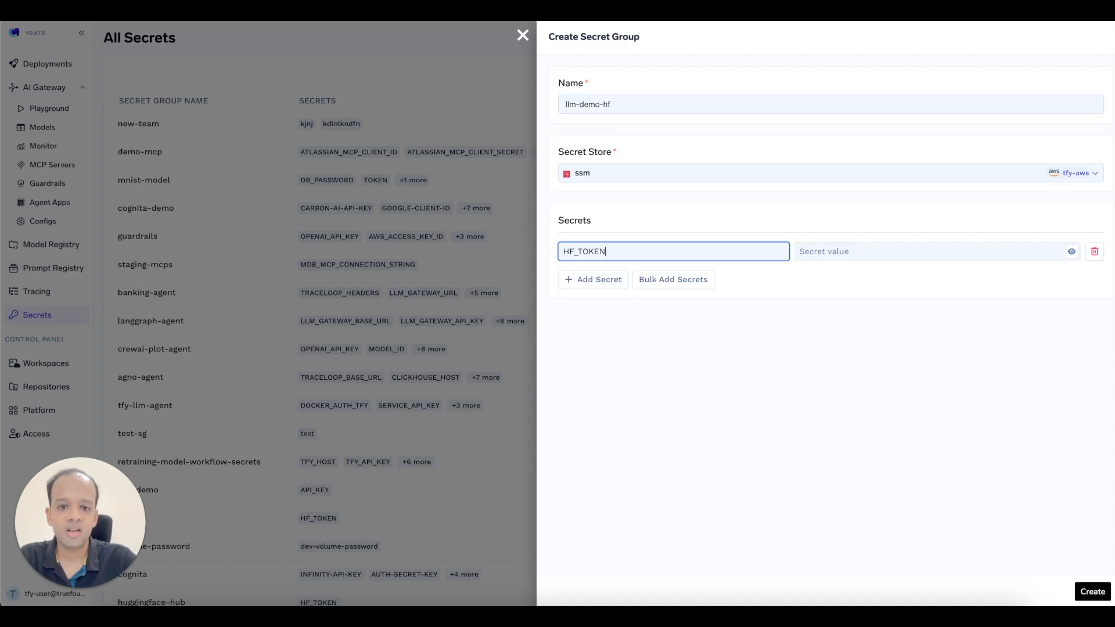
pyautogui.click(804, 531)
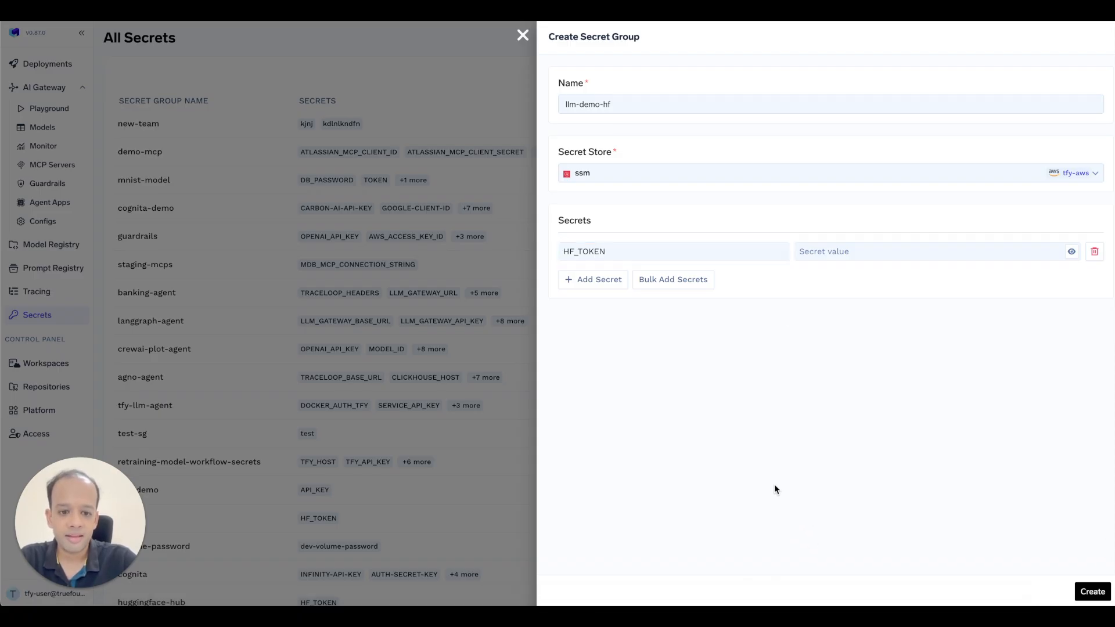
pyautogui.click(929, 251)
pyautogui.hotkey('ctrl', 'v')
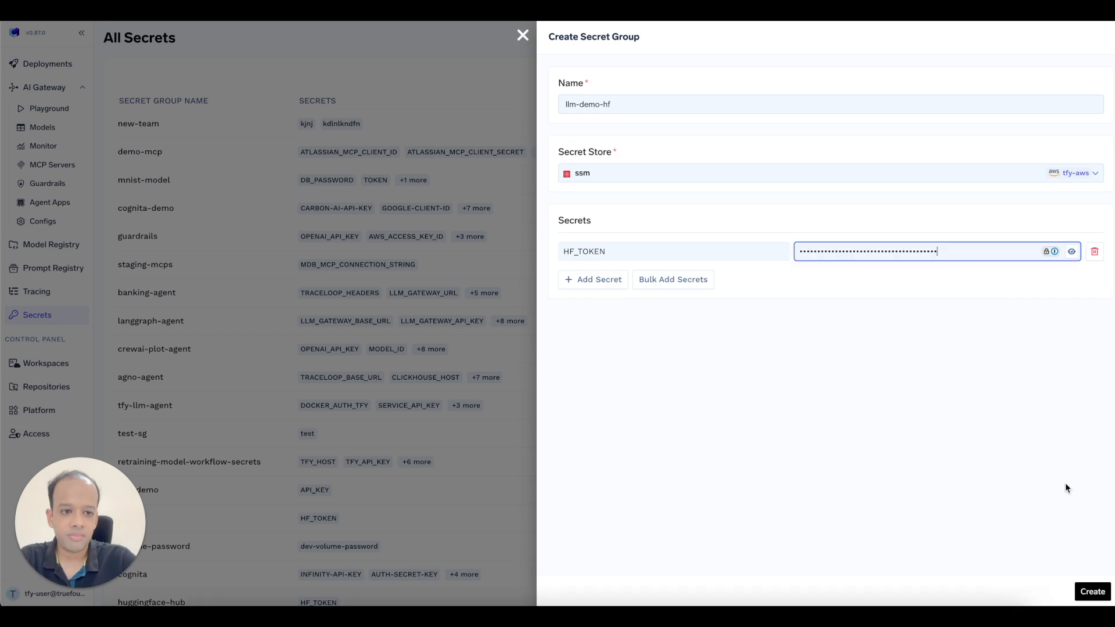
pyautogui.click(1092, 591)
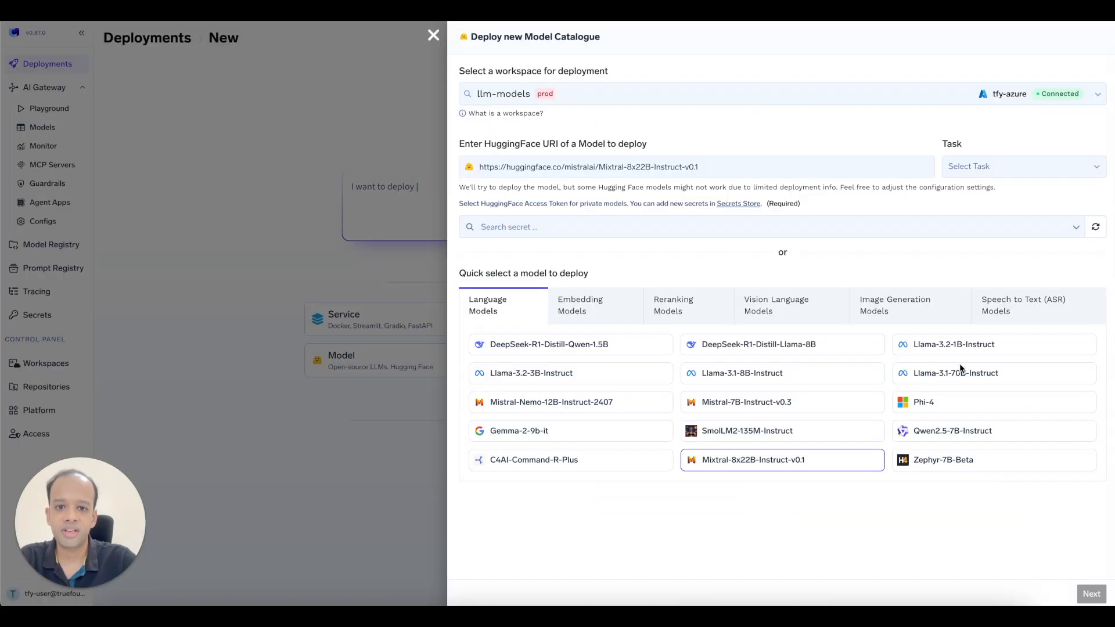
# Resync secrets and attach llm-demo-hf:HF_TOKEN to the Mixtral deployment.
pyautogui.click(940, 226)
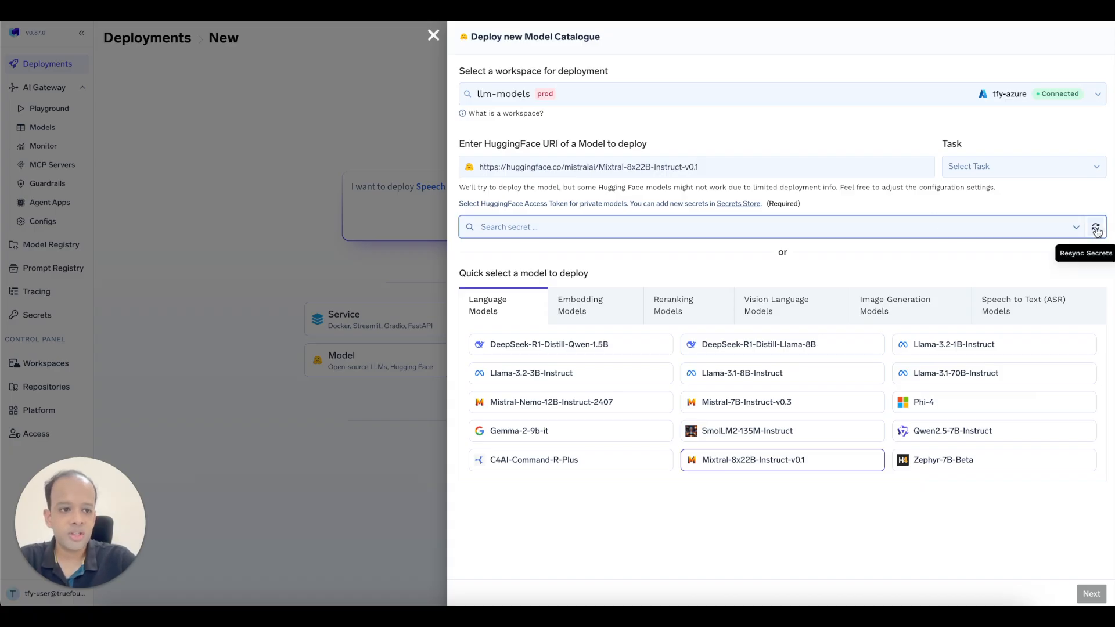
pyautogui.write('hf_')
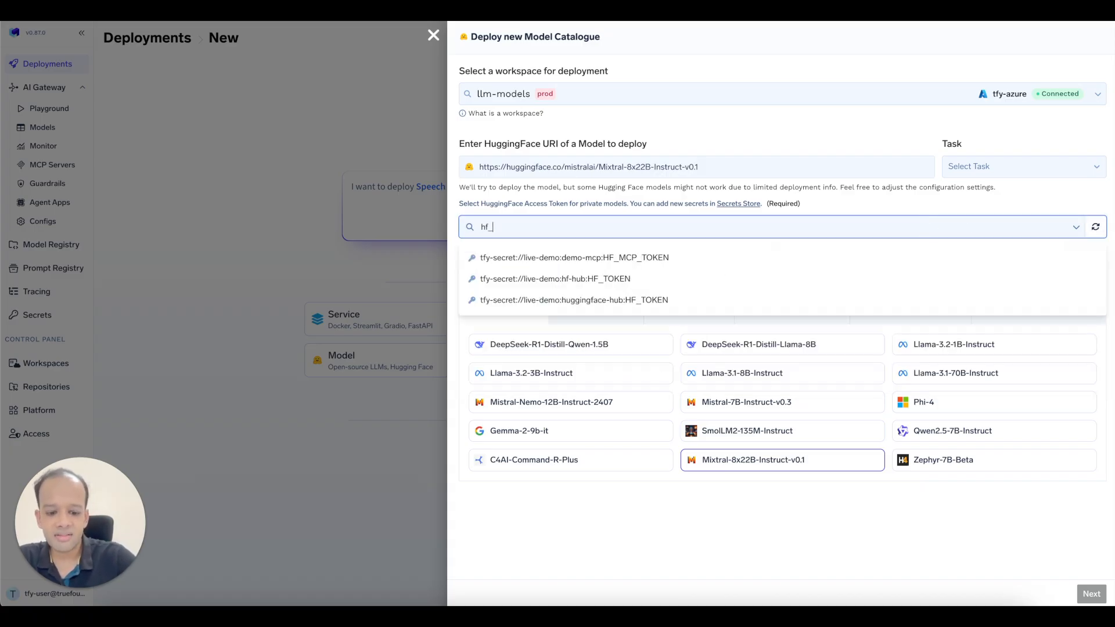
pyautogui.write('token')
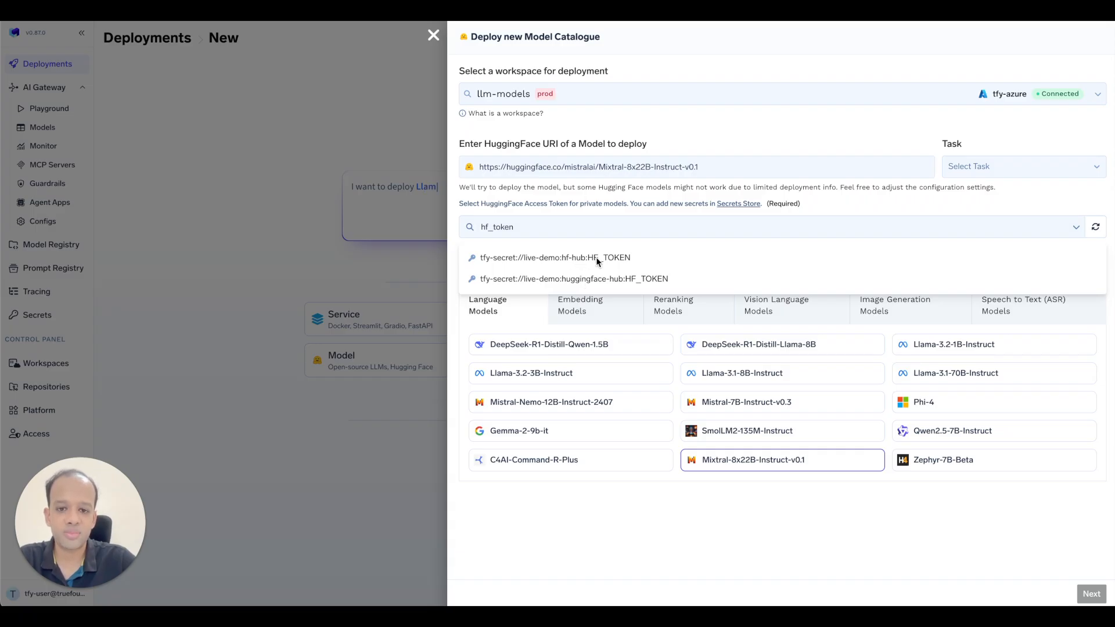
pyautogui.click(1095, 228)
pyautogui.click(1096, 227)
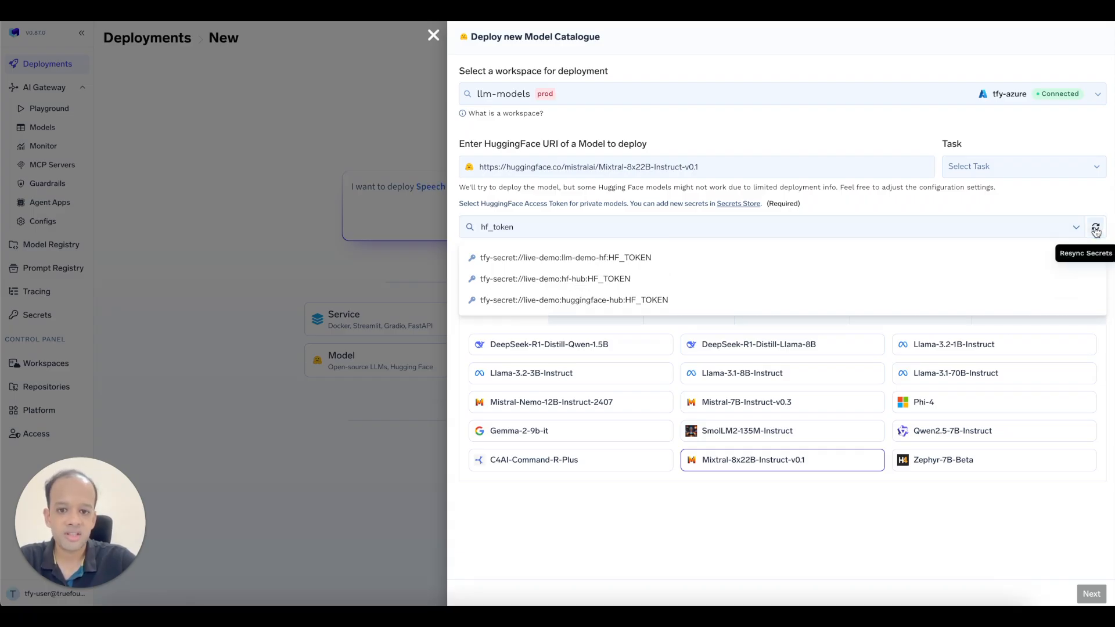
pyautogui.click(585, 257)
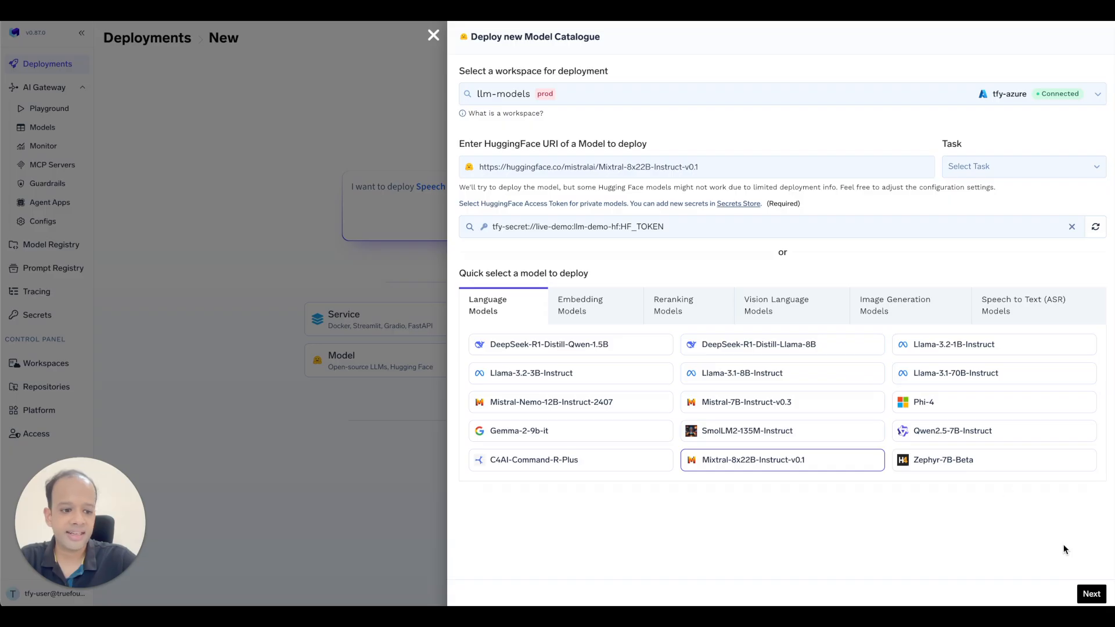
pyautogui.click(1093, 598)
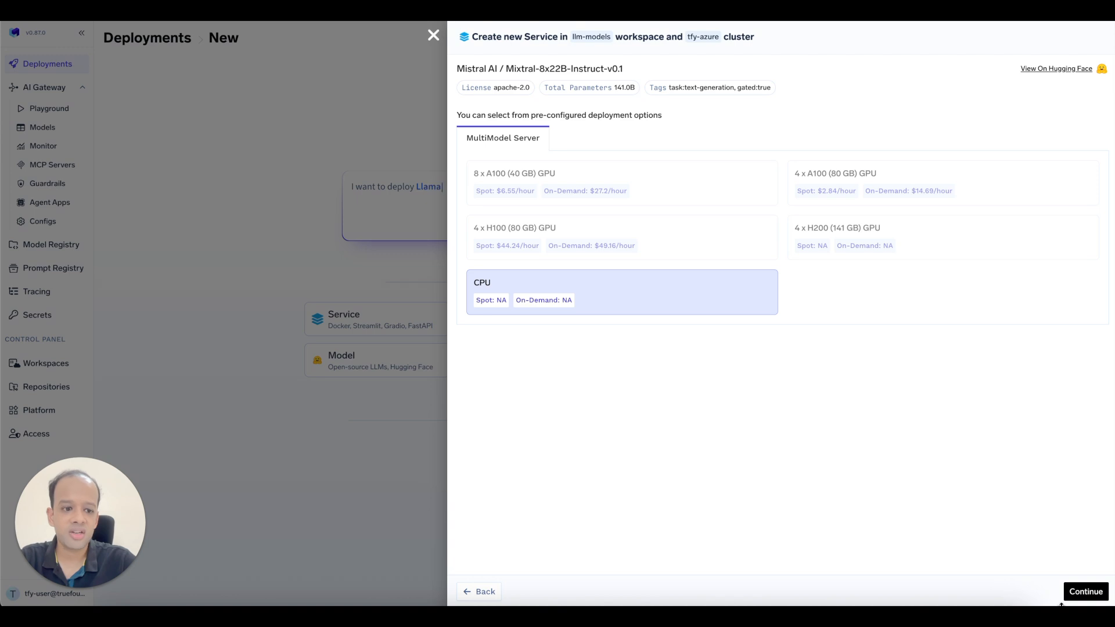
# Pick the CPU option, enable 900-second auto shutdown and submit the Mixtral service.
pyautogui.click(1091, 597)
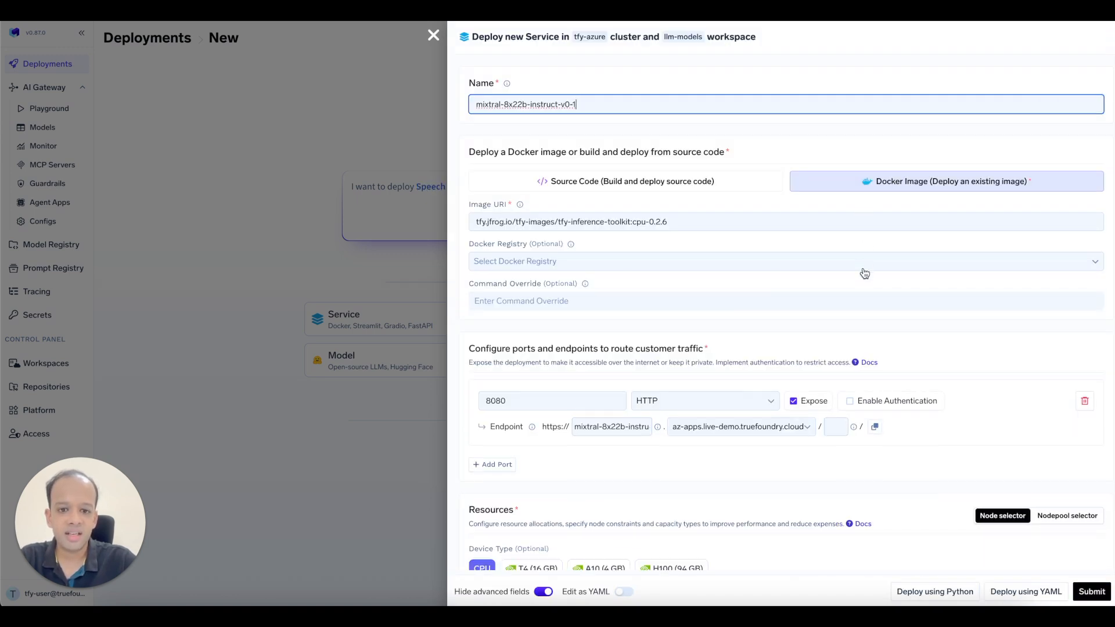
pyautogui.scroll(-6, 860, 309)
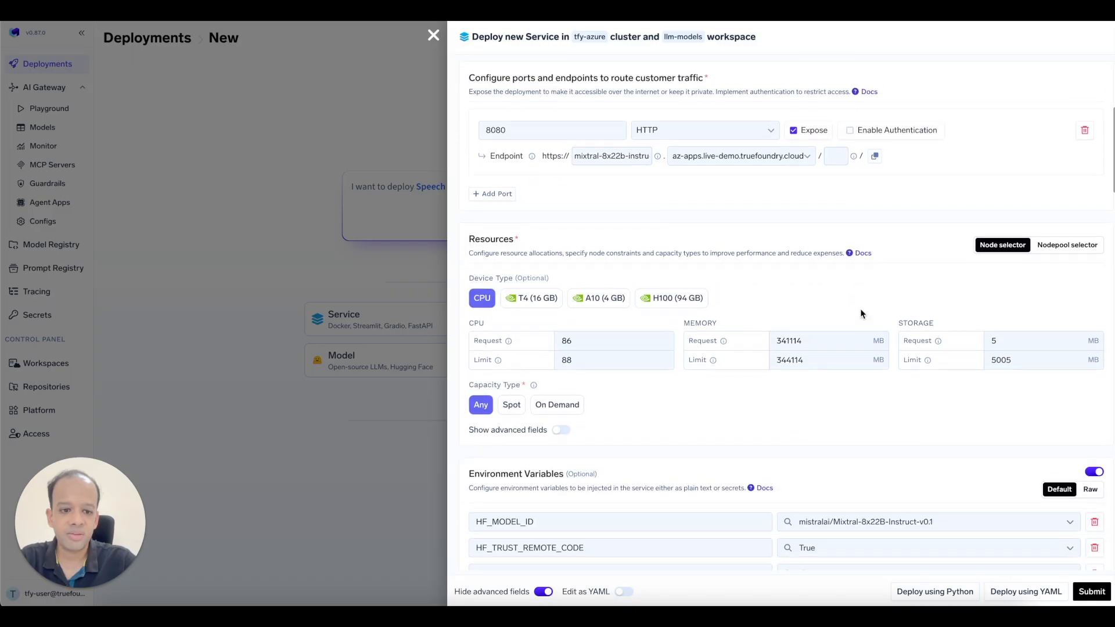
pyautogui.scroll(-4, 860, 310)
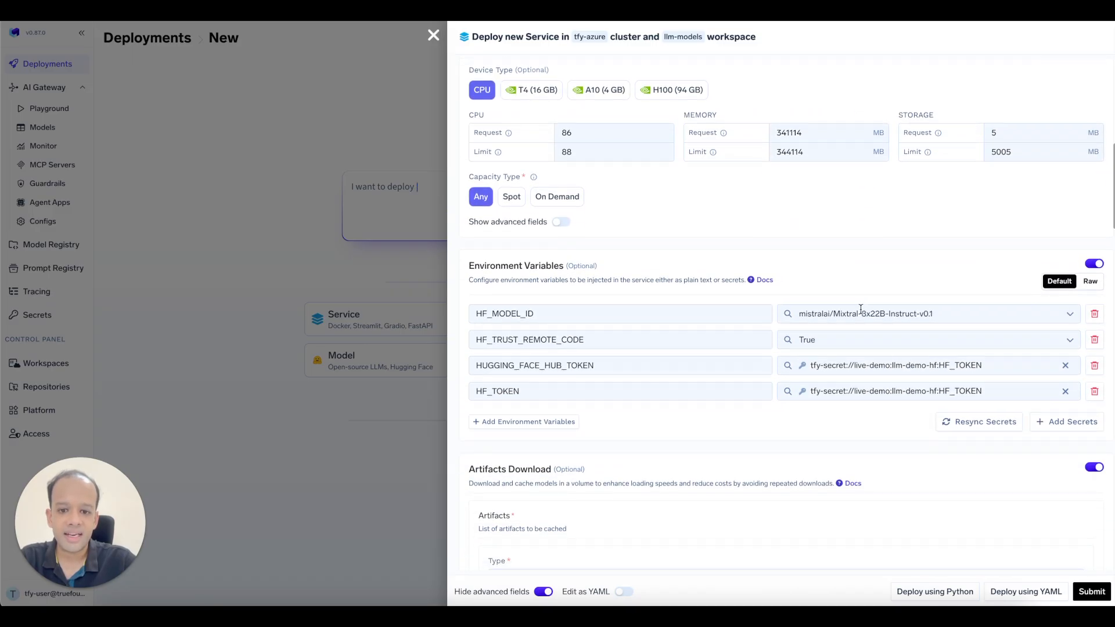
pyautogui.scroll(-10, 861, 310)
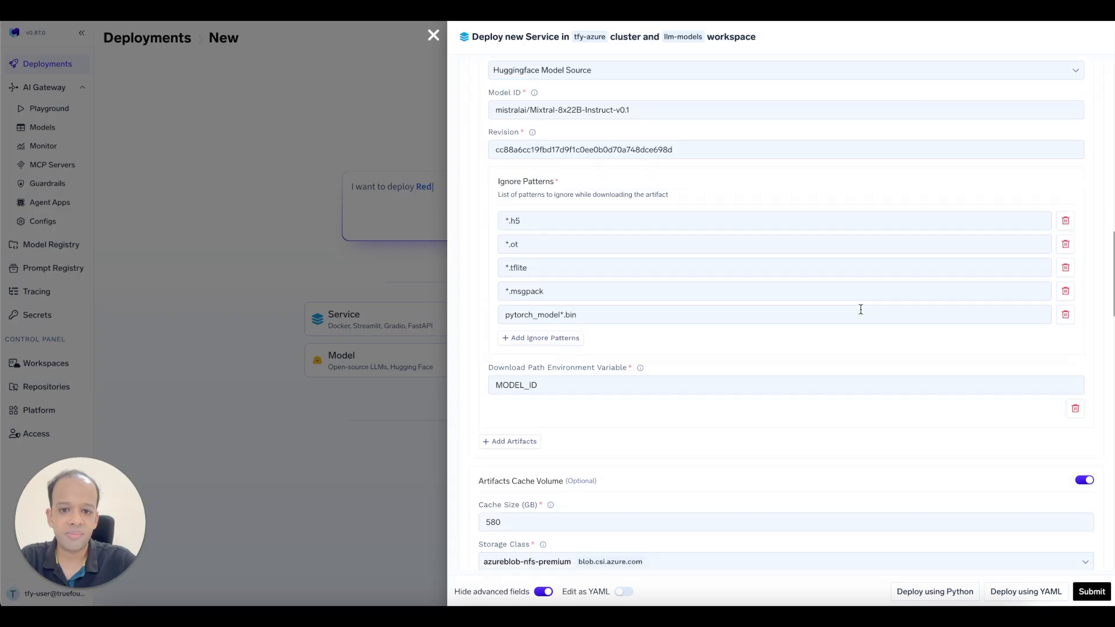
pyautogui.scroll(-4, 860, 314)
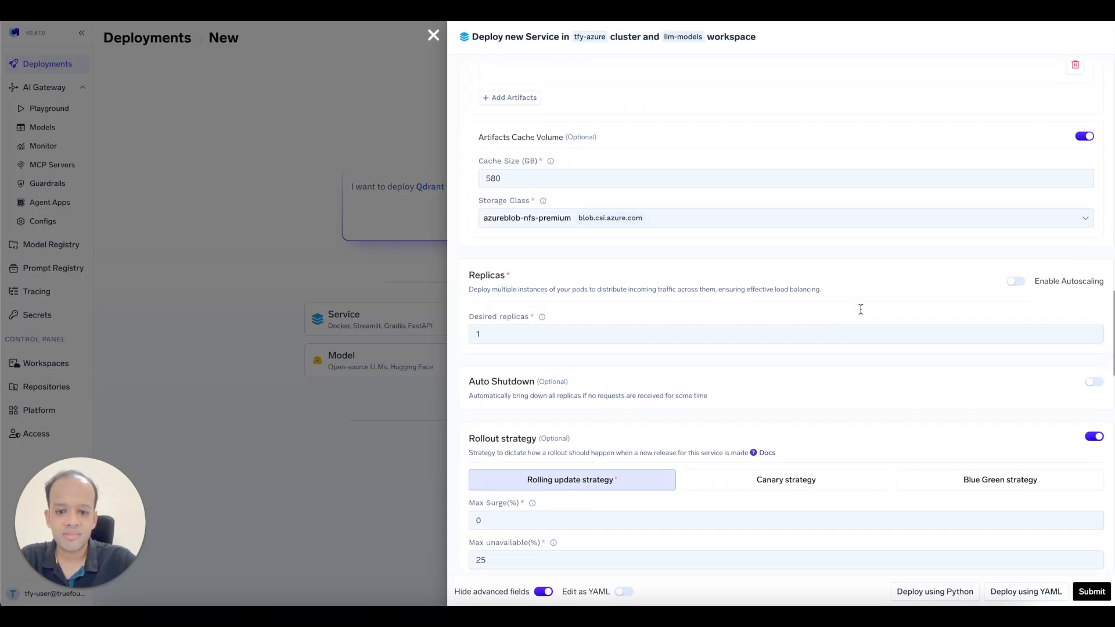
pyautogui.click(1093, 374)
pyautogui.scroll(-12, 958, 384)
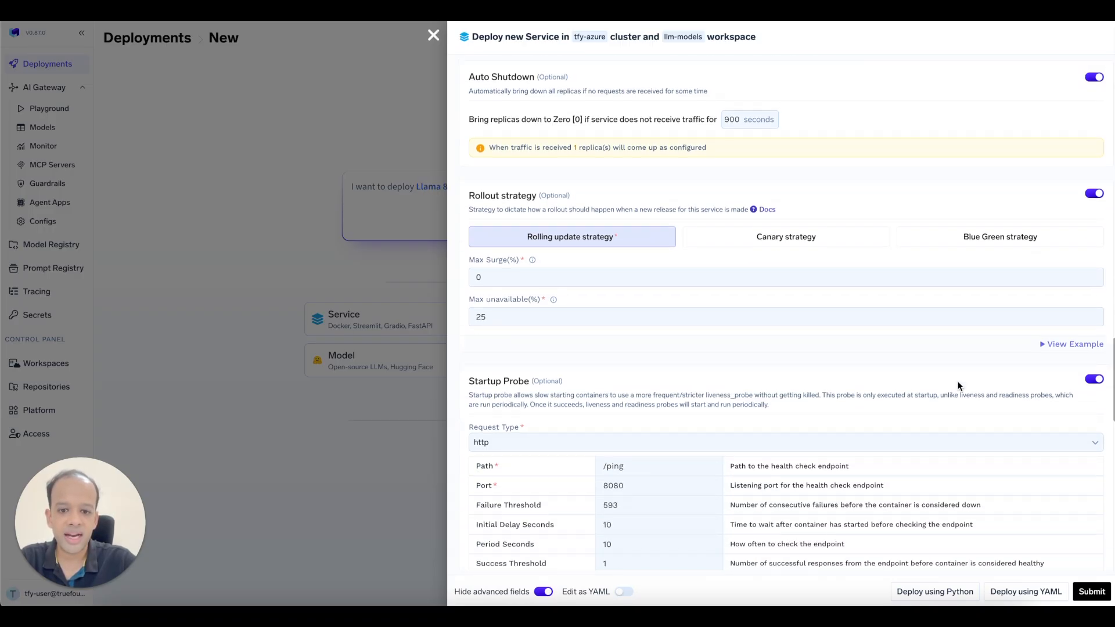
pyautogui.click(1092, 591)
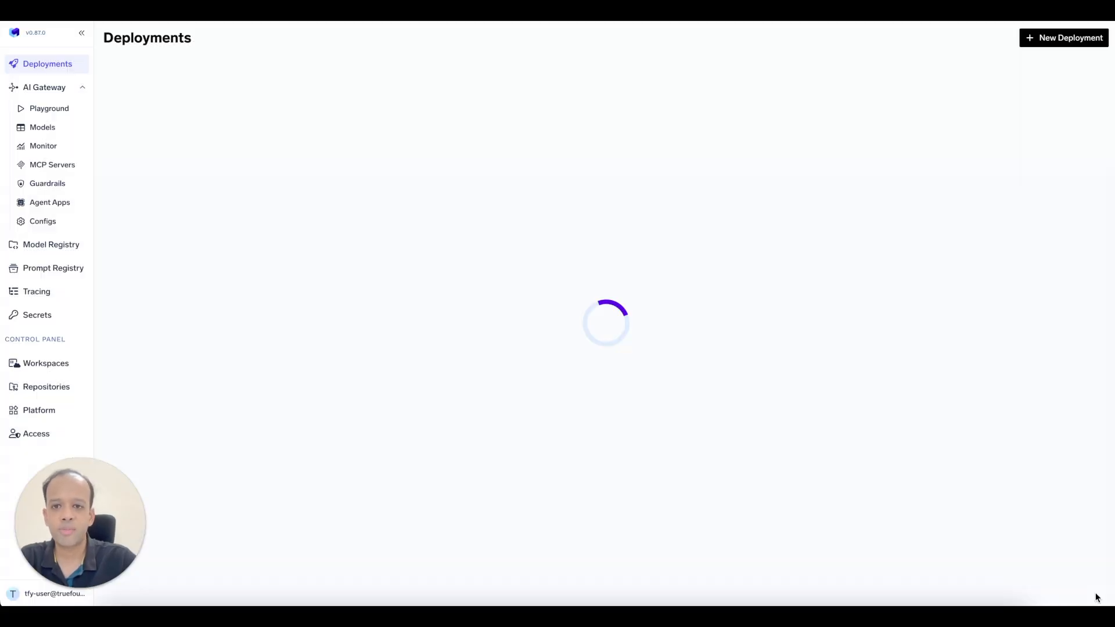
# Open the llama-3-2-3b-instruct service from the Deployments Services list.
pyautogui.click(208, 126)
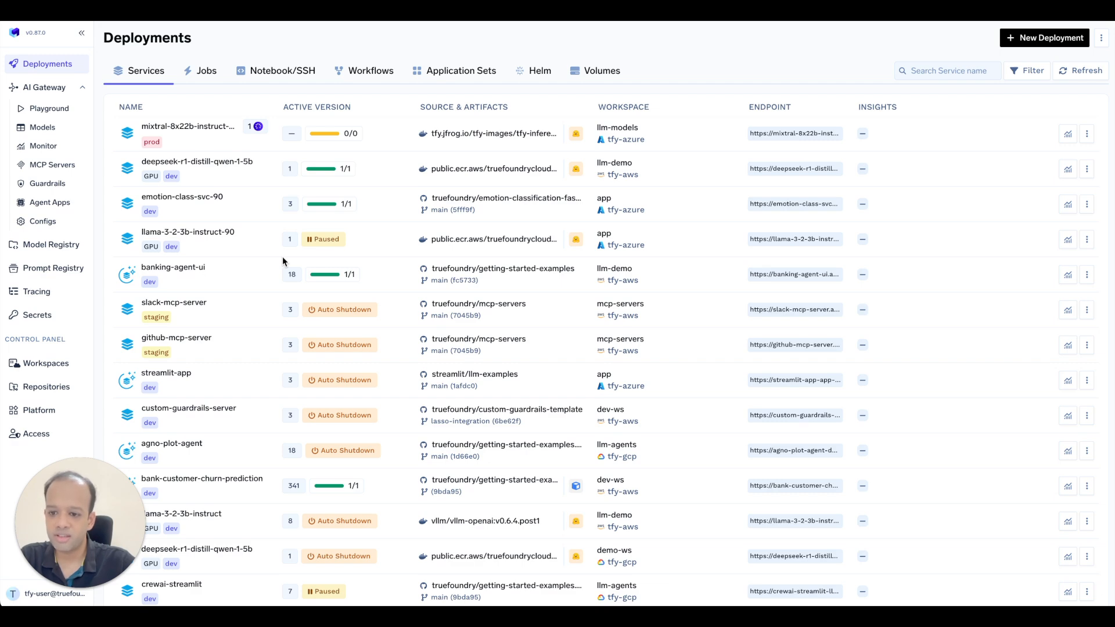
pyautogui.scroll(-1, 292, 382)
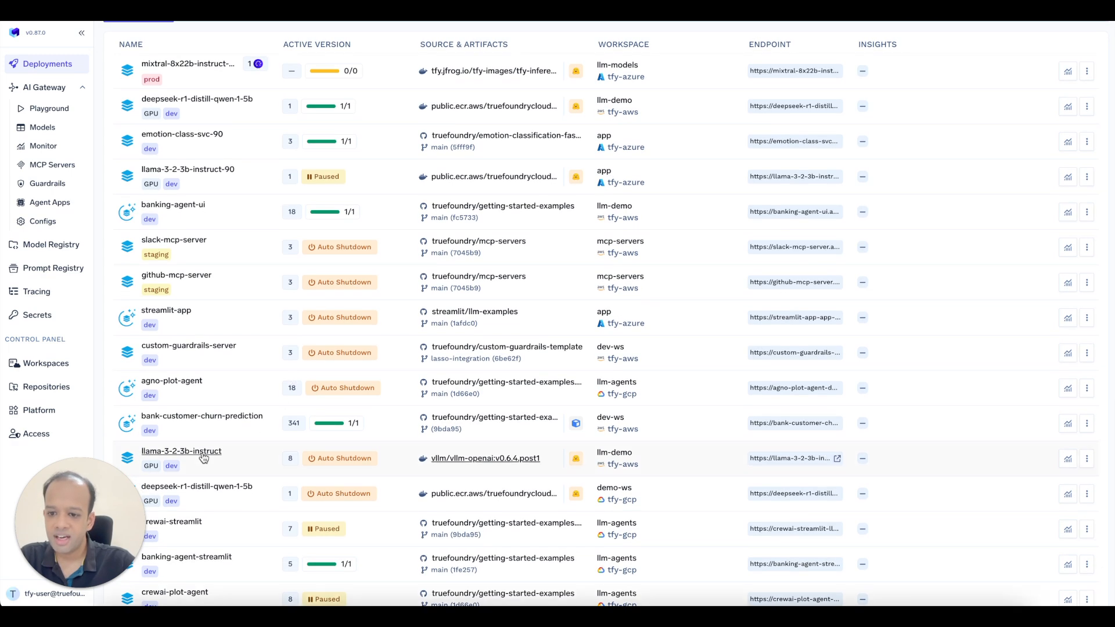
pyautogui.click(204, 457)
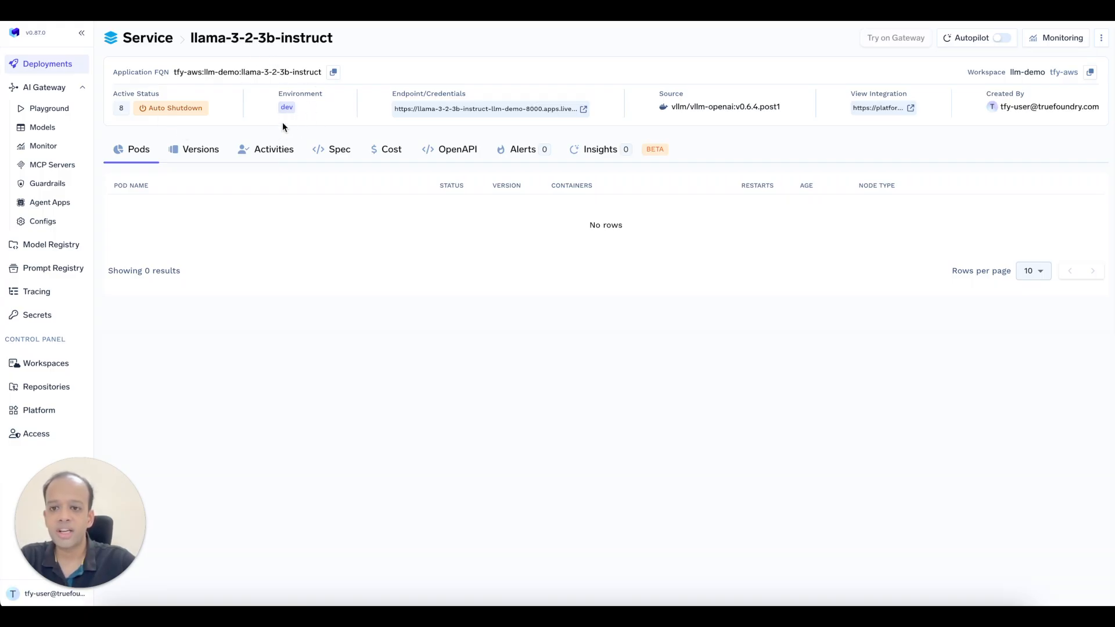
# Open the llama-3-2-3b-instruct Edit Service form and inspect its vllm-openai image URI.
pyautogui.click(1101, 38)
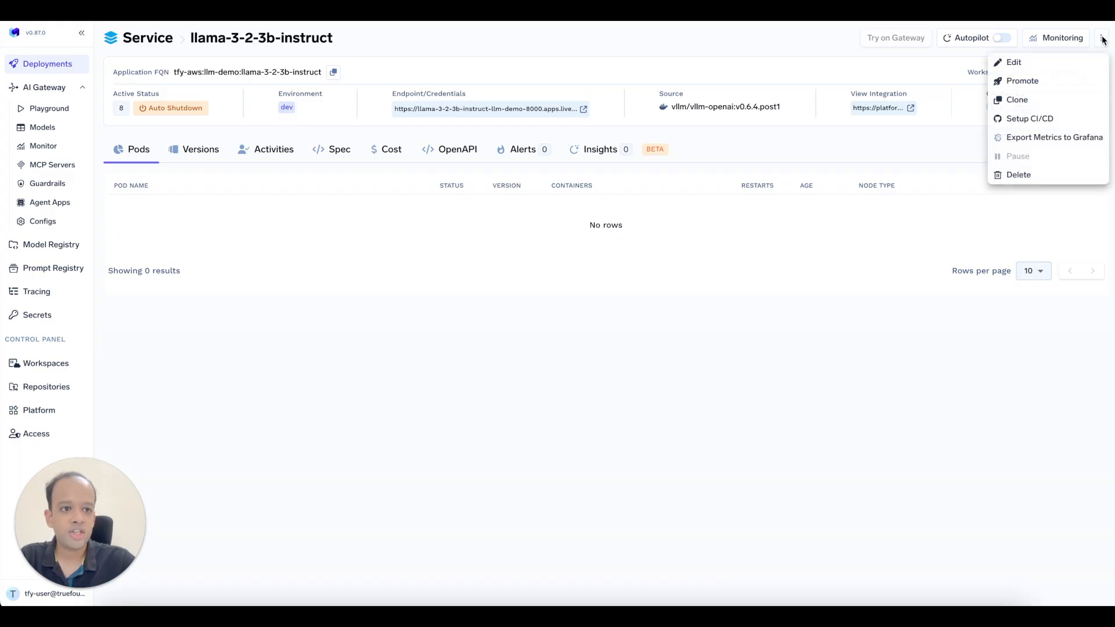
pyautogui.click(1071, 60)
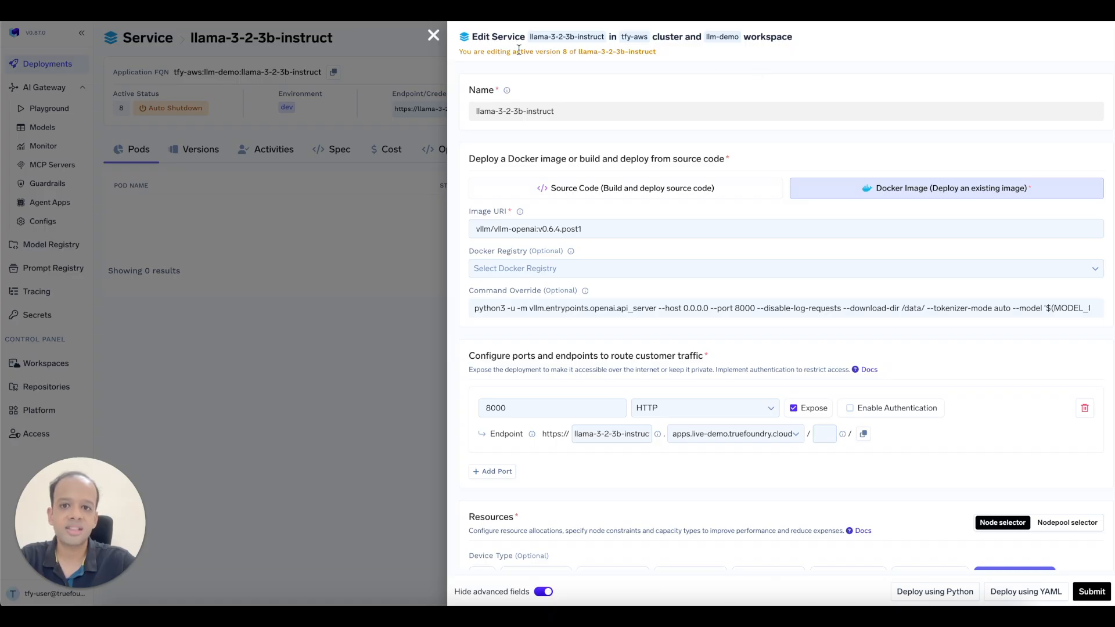
pyautogui.moveTo(475, 111); pyautogui.dragTo(554, 112)
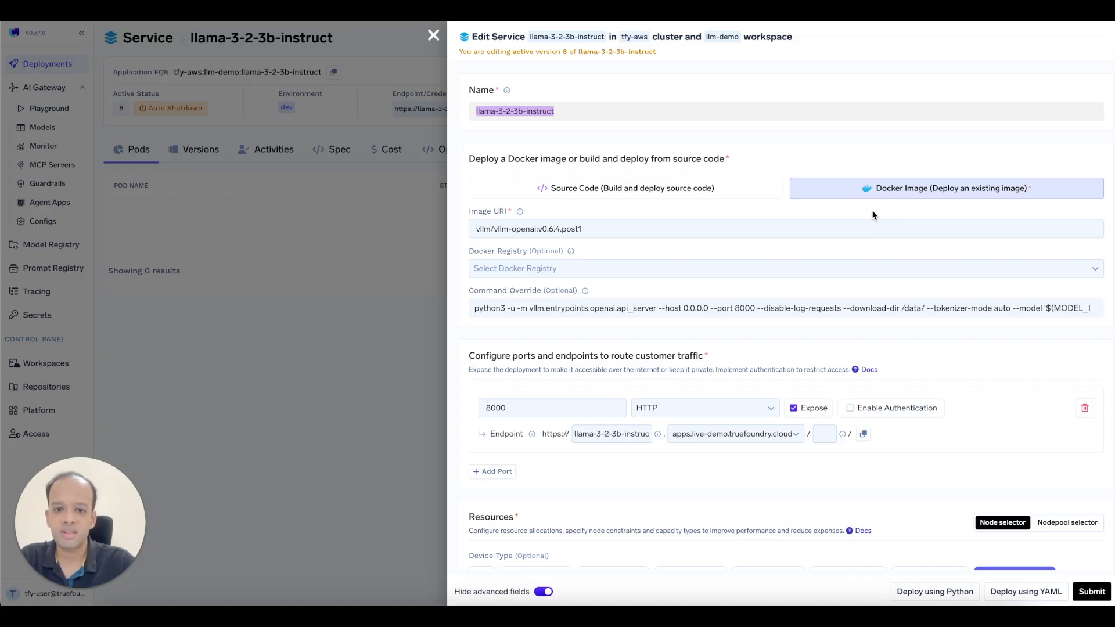
pyautogui.tripleClick(610, 230)
pyautogui.click(611, 231)
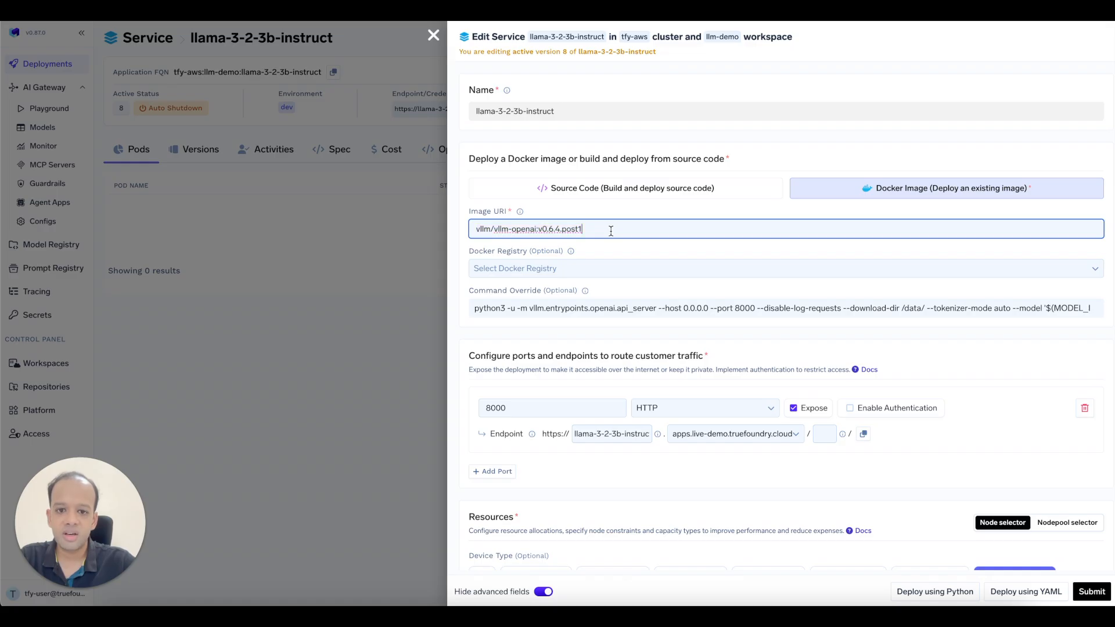
pyautogui.moveTo(493, 229); pyautogui.dragTo(538, 229)
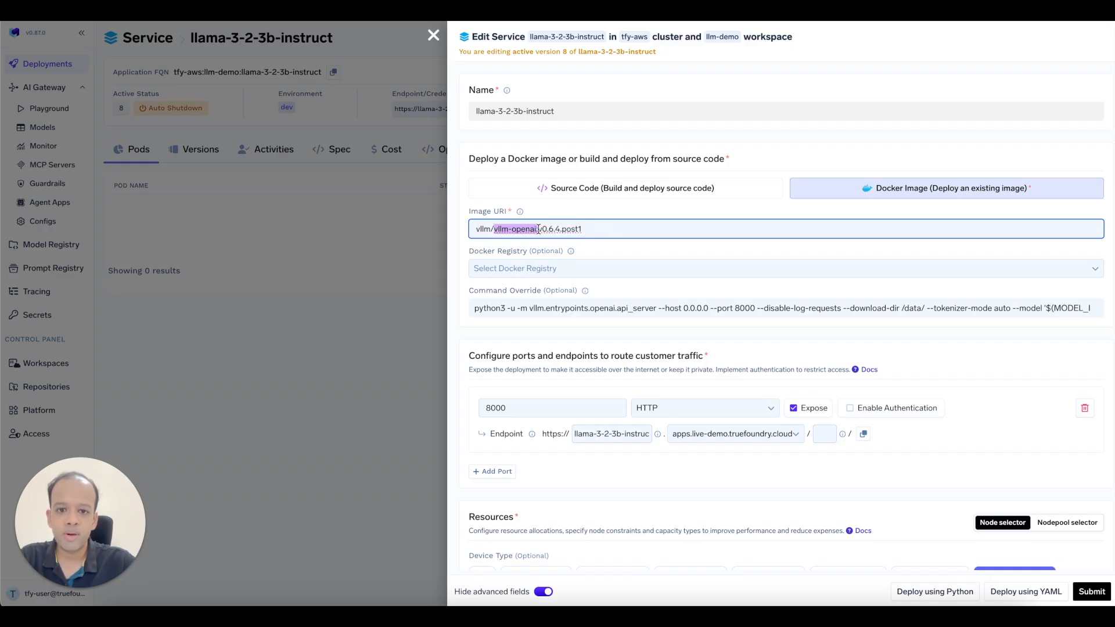
# Expand the command override to review its DTYPE, MAX_MODEL_LENGTH and GPU_COUNT variables.
pyautogui.scroll(-1, 539, 229)
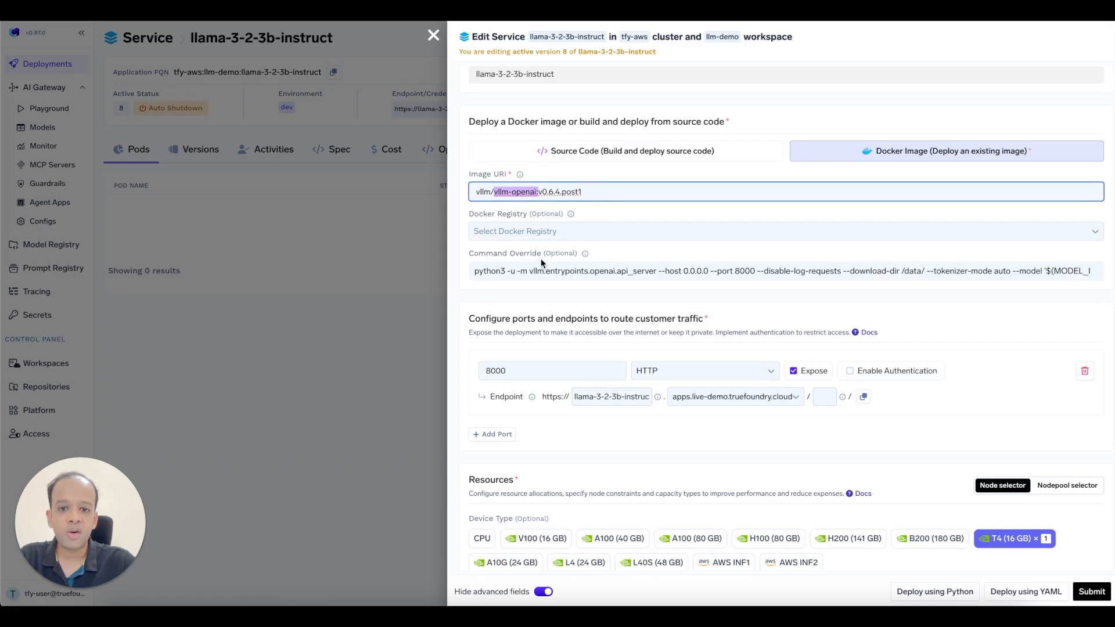
pyautogui.click(591, 270)
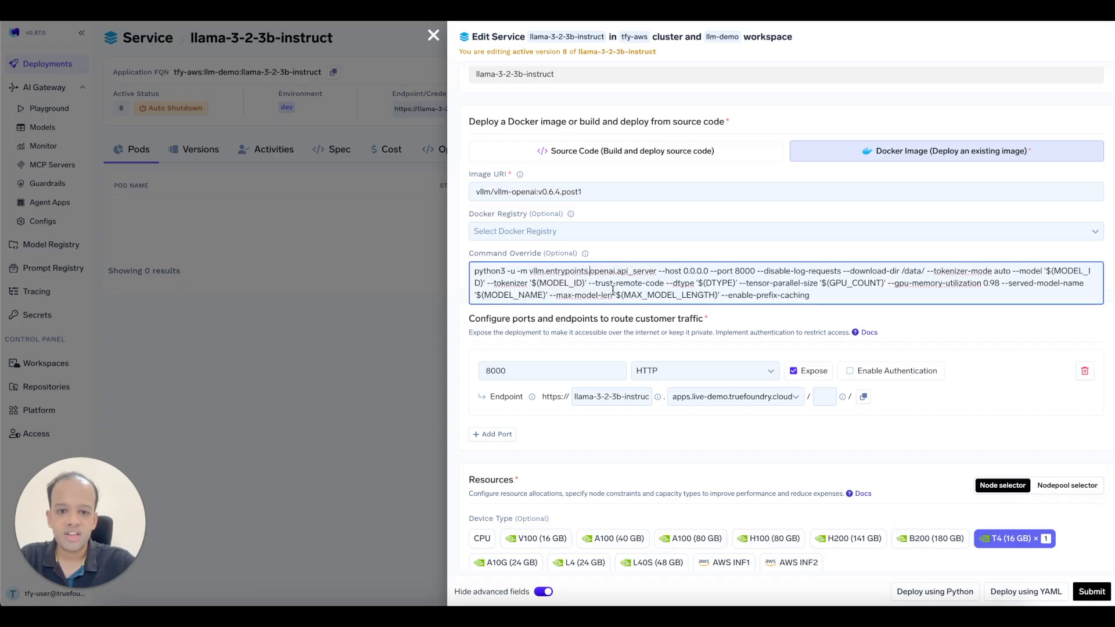
pyautogui.doubleClick(717, 283)
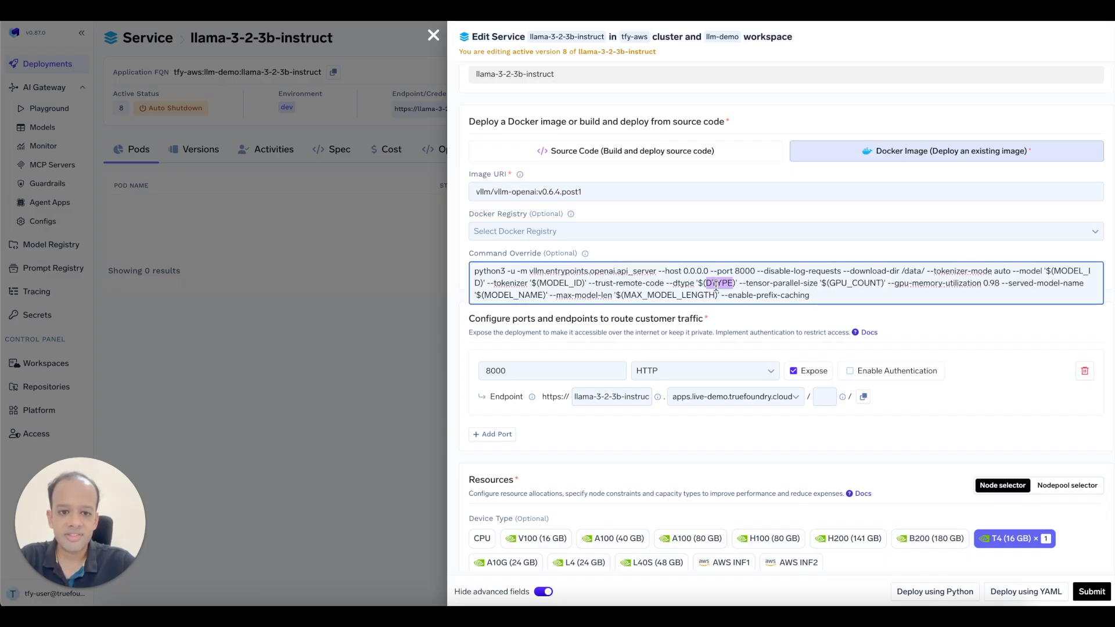
pyautogui.doubleClick(671, 294)
pyautogui.doubleClick(868, 282)
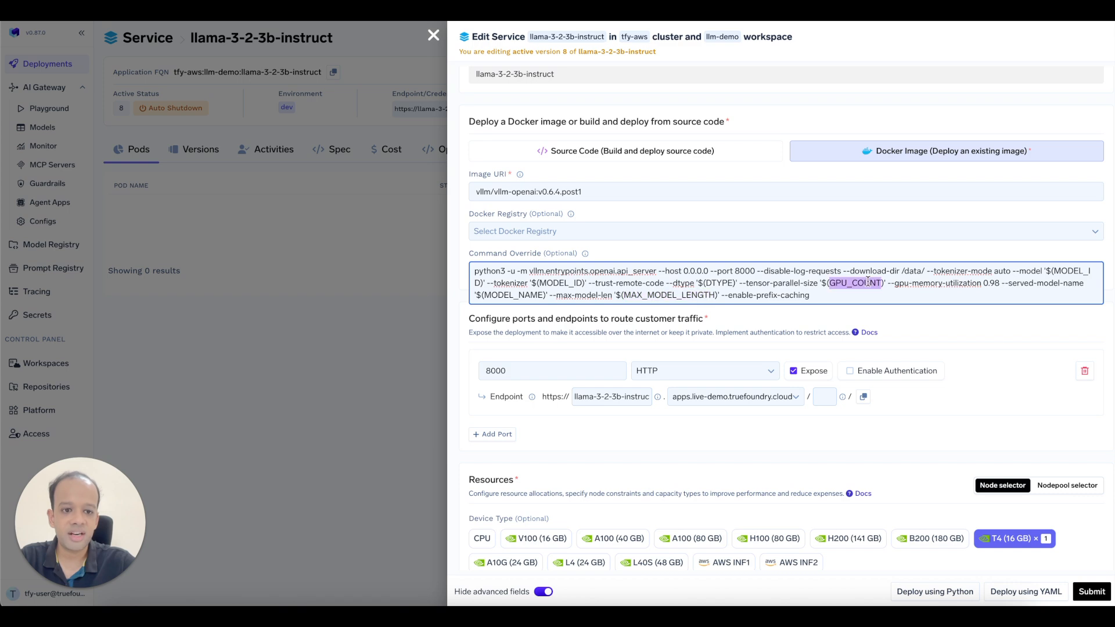
pyautogui.click(867, 282)
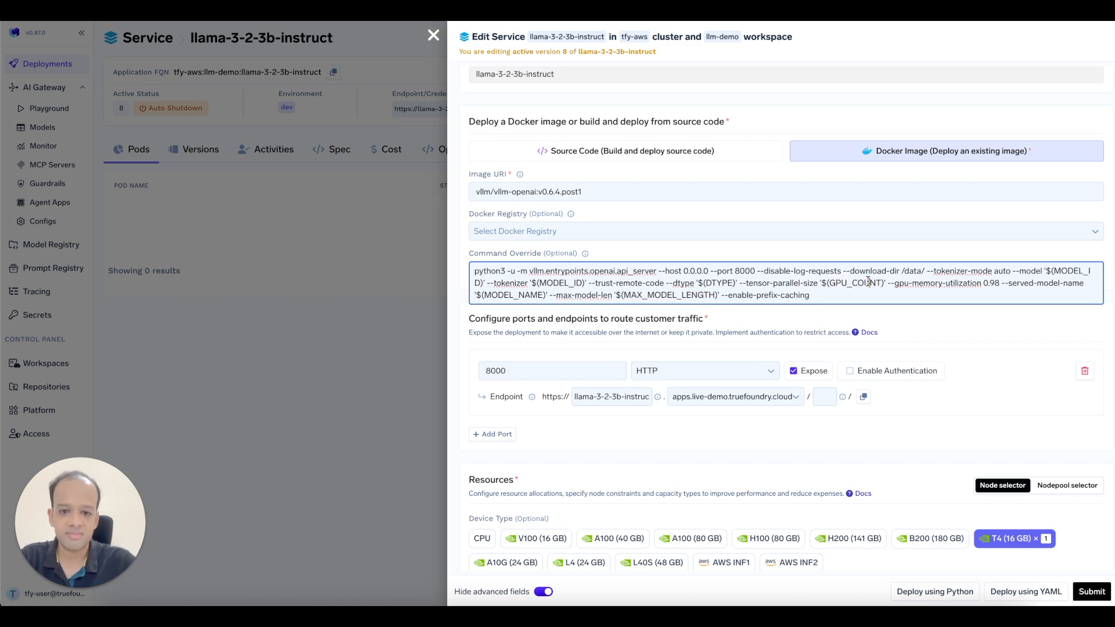
pyautogui.scroll(-2, 868, 282)
# Review the exposed port 8000 and the 12600 shared memory size in the edit form.
pyautogui.click(513, 286)
pyautogui.moveTo(513, 285); pyautogui.dragTo(463, 292)
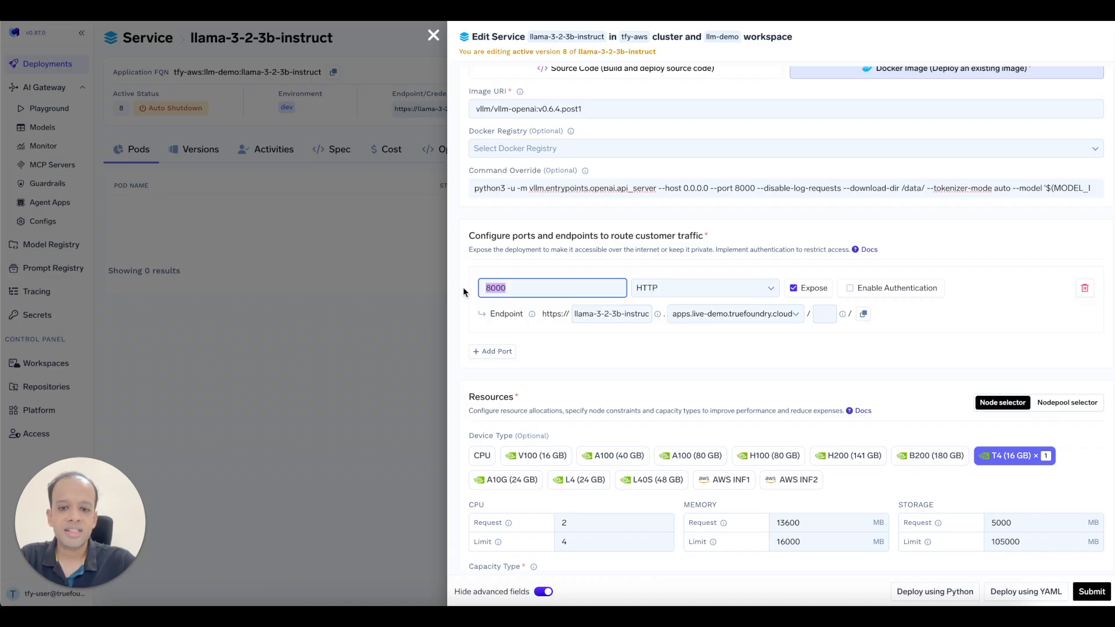
pyautogui.click(508, 285)
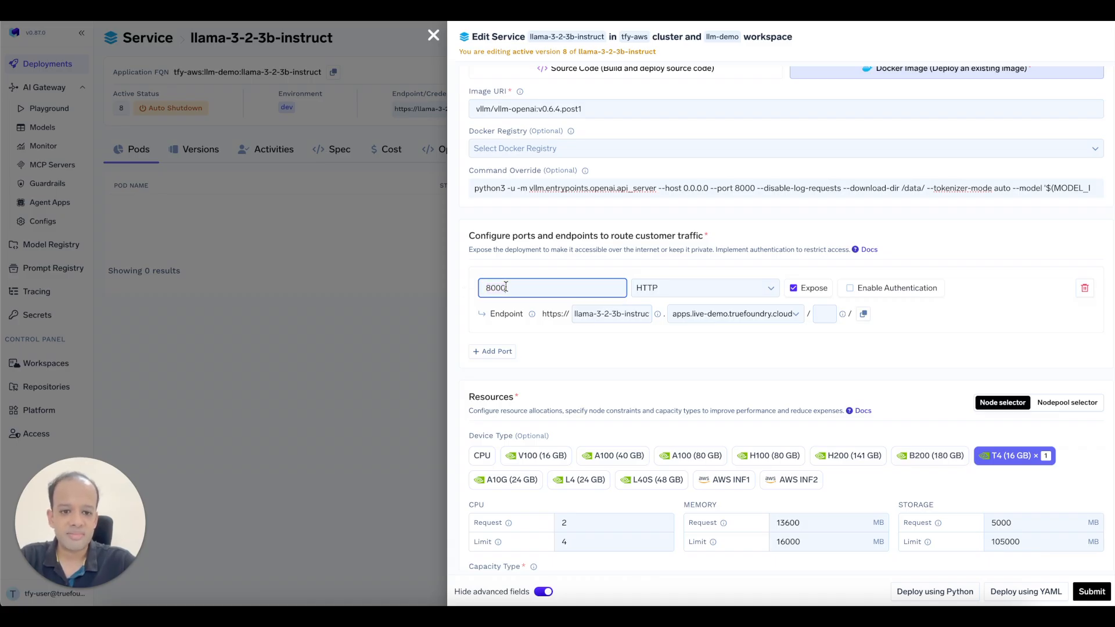
pyautogui.scroll(-1, 506, 291)
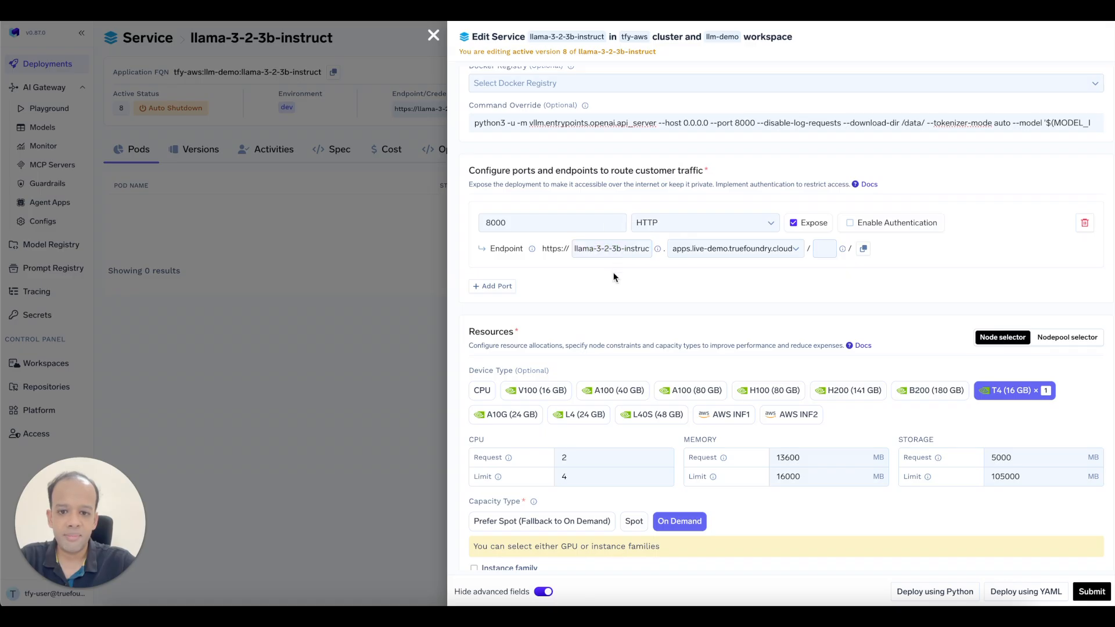
pyautogui.scroll(-1, 614, 276)
pyautogui.scroll(-1, 614, 276)
pyautogui.scroll(-1, 614, 277)
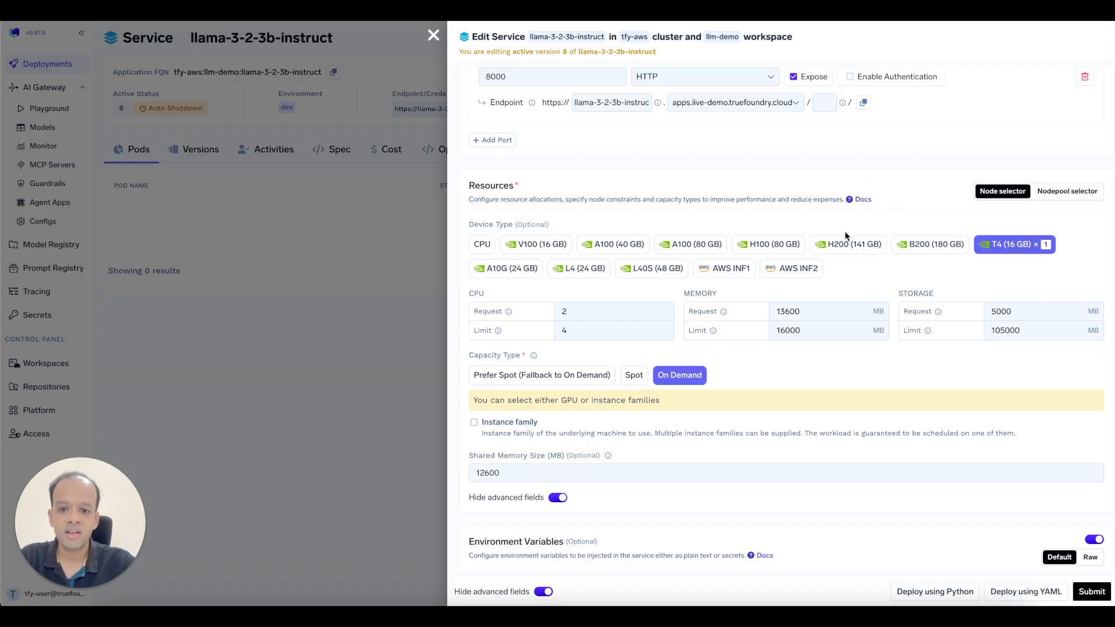
pyautogui.scroll(-3, 844, 231)
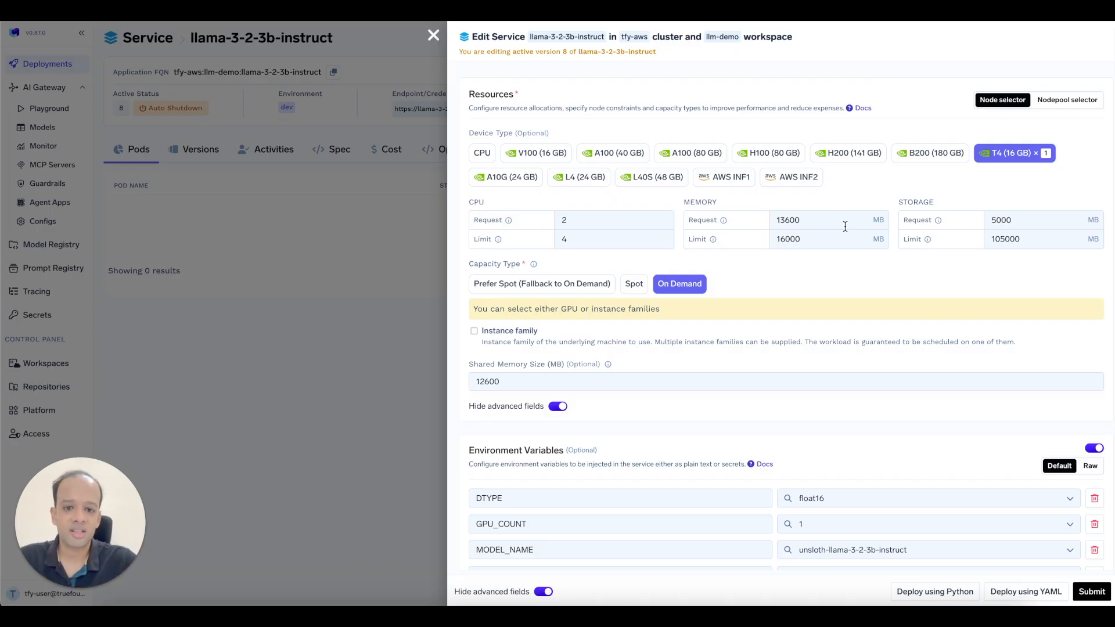
pyautogui.scroll(-3, 683, 278)
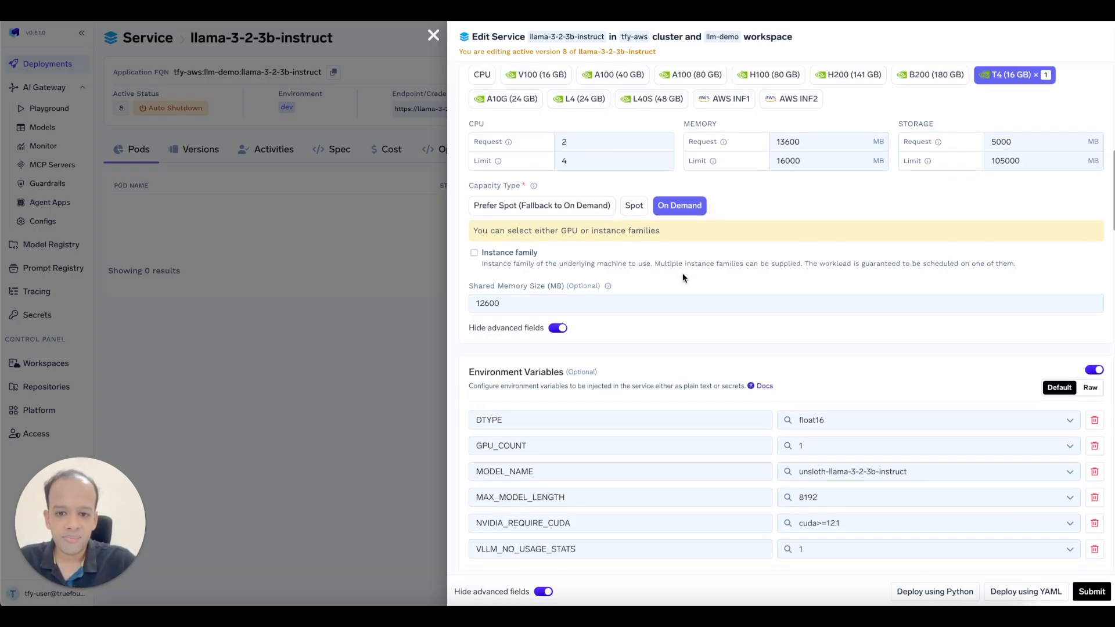
pyautogui.scroll(-1, 683, 278)
pyautogui.doubleClick(494, 249)
pyautogui.scroll(-1, 541, 279)
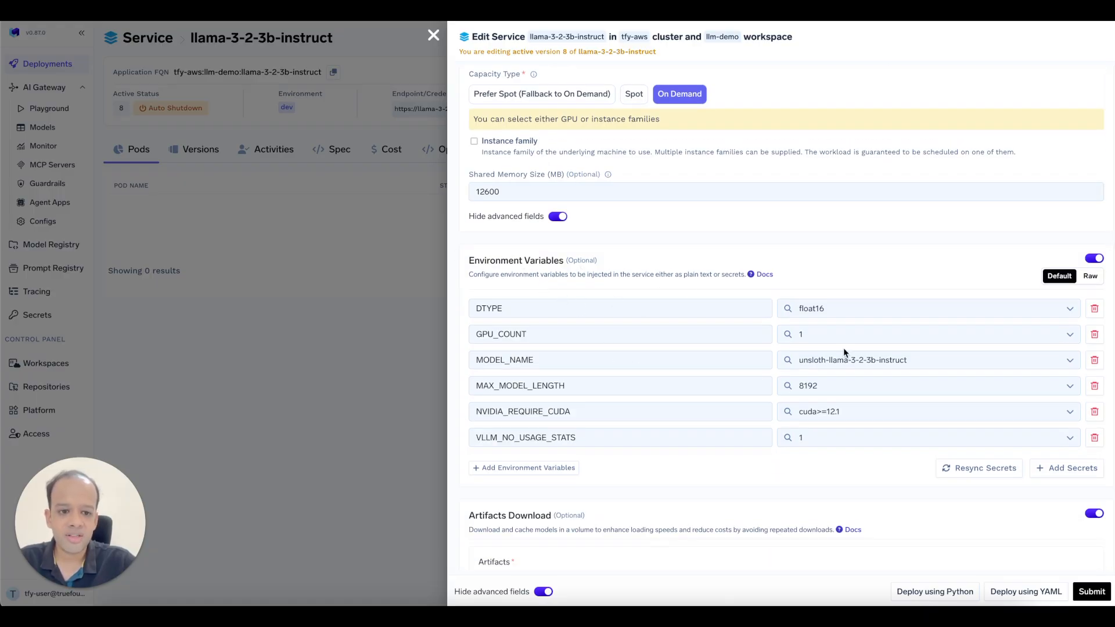
# Check the MODEL_NAME variable, review the remaining settings and submit the llama service.
pyautogui.click(844, 370)
pyautogui.hotkey('ctrl', 'a')
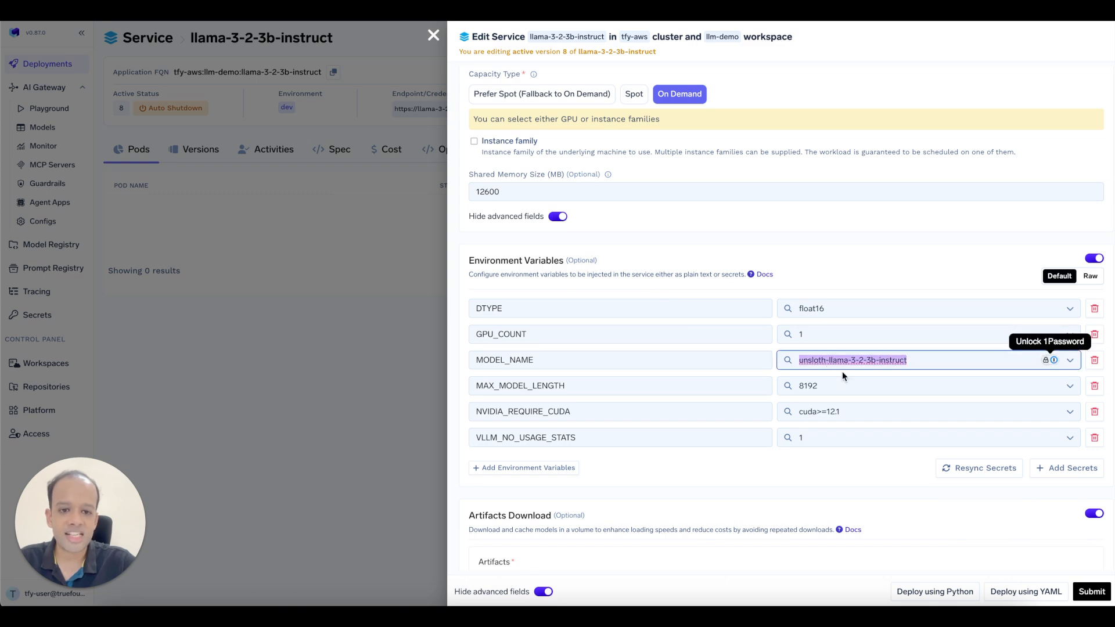
pyautogui.scroll(-5, 842, 374)
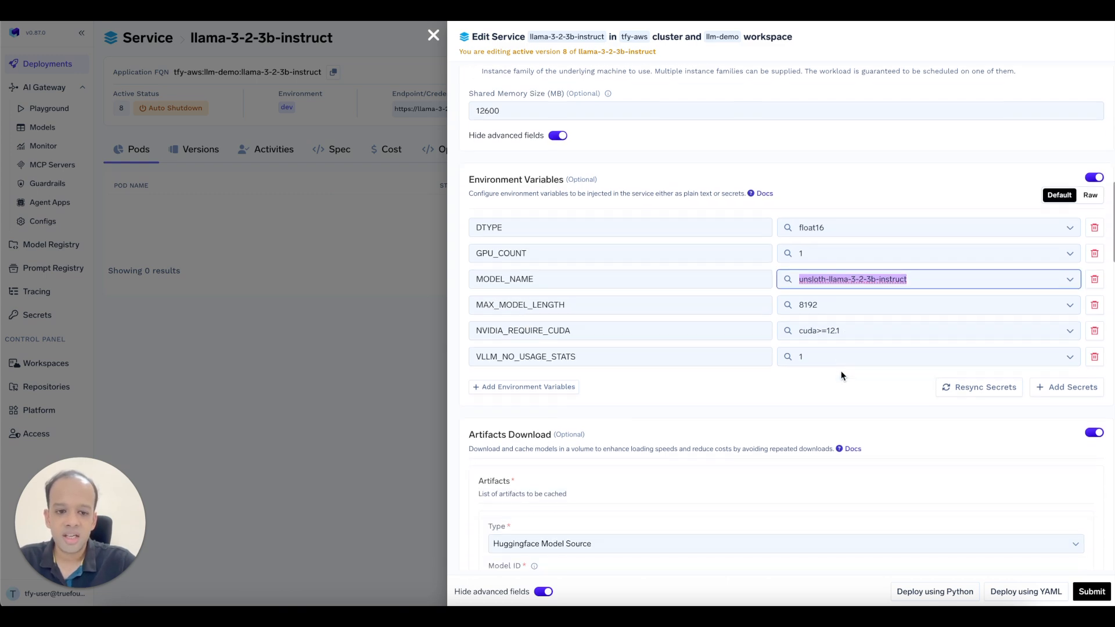
pyautogui.scroll(-5, 842, 375)
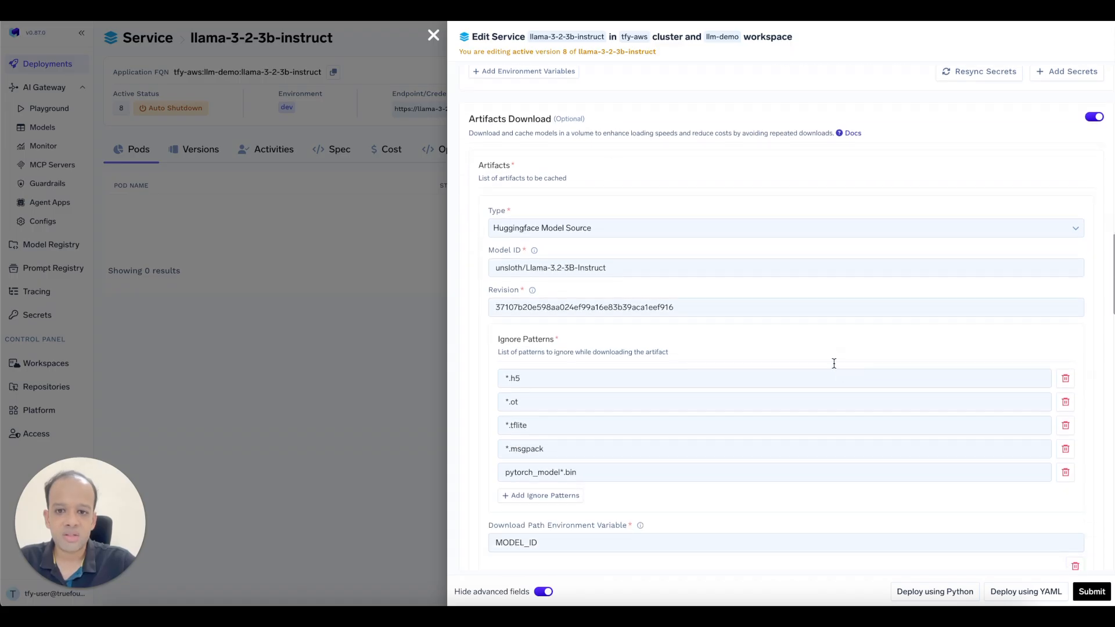
pyautogui.scroll(-8, 738, 201)
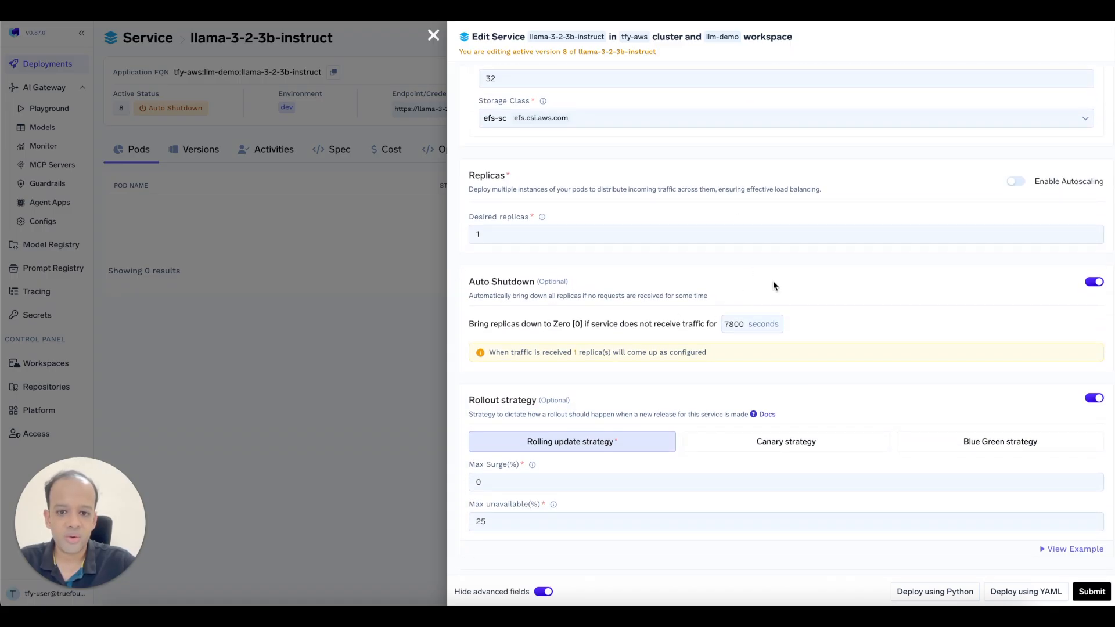
pyautogui.scroll(-3, 803, 341)
pyautogui.scroll(-4, 803, 342)
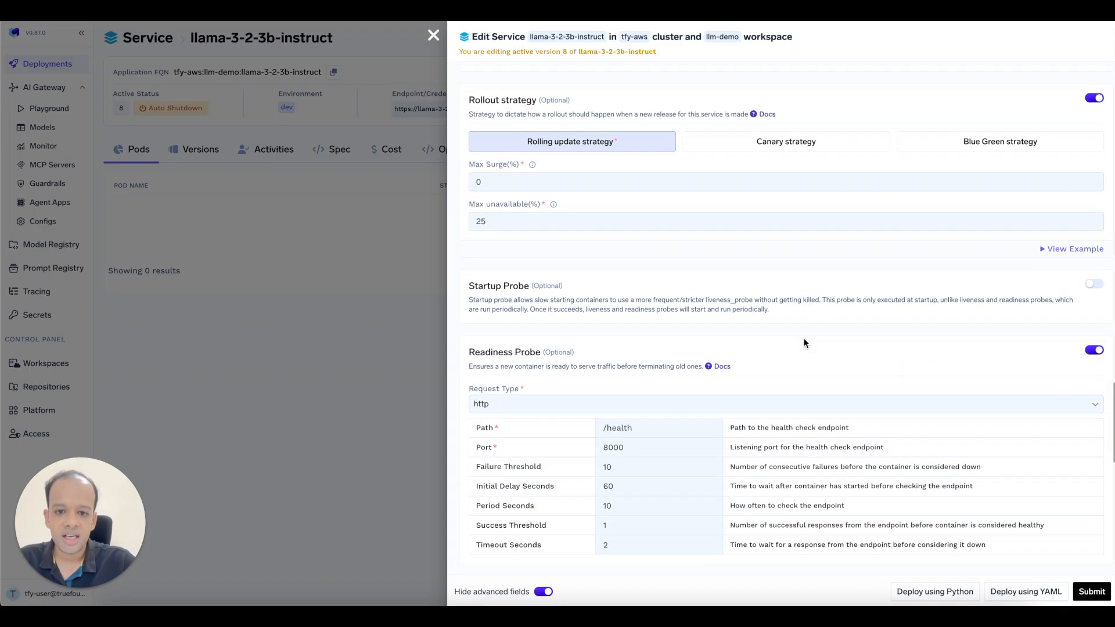
pyautogui.scroll(-7, 800, 368)
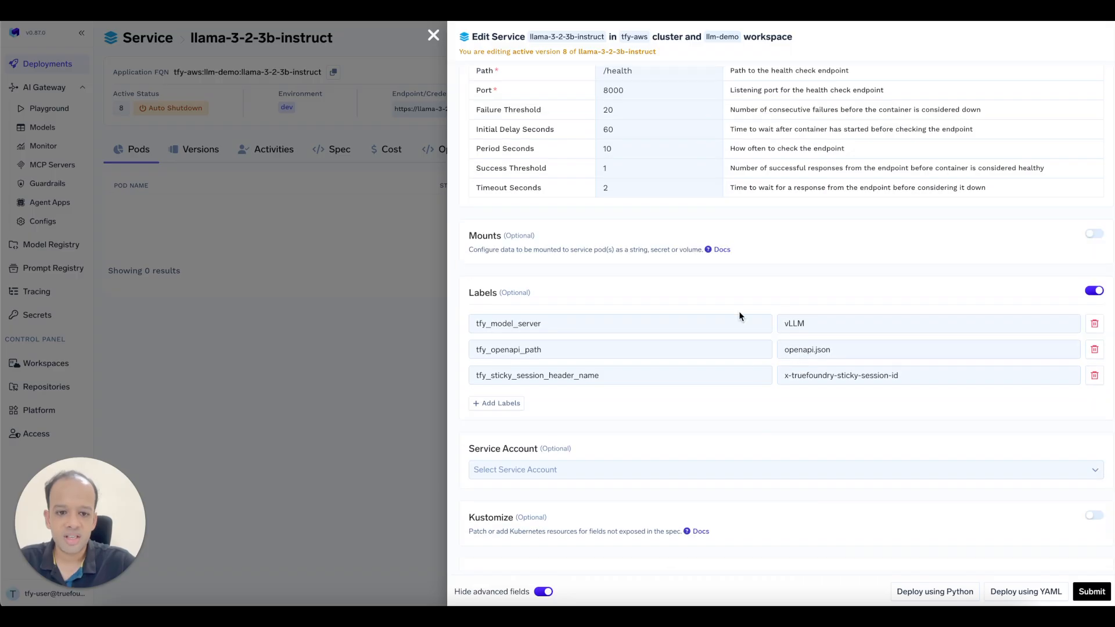
pyautogui.scroll(-1, 774, 444)
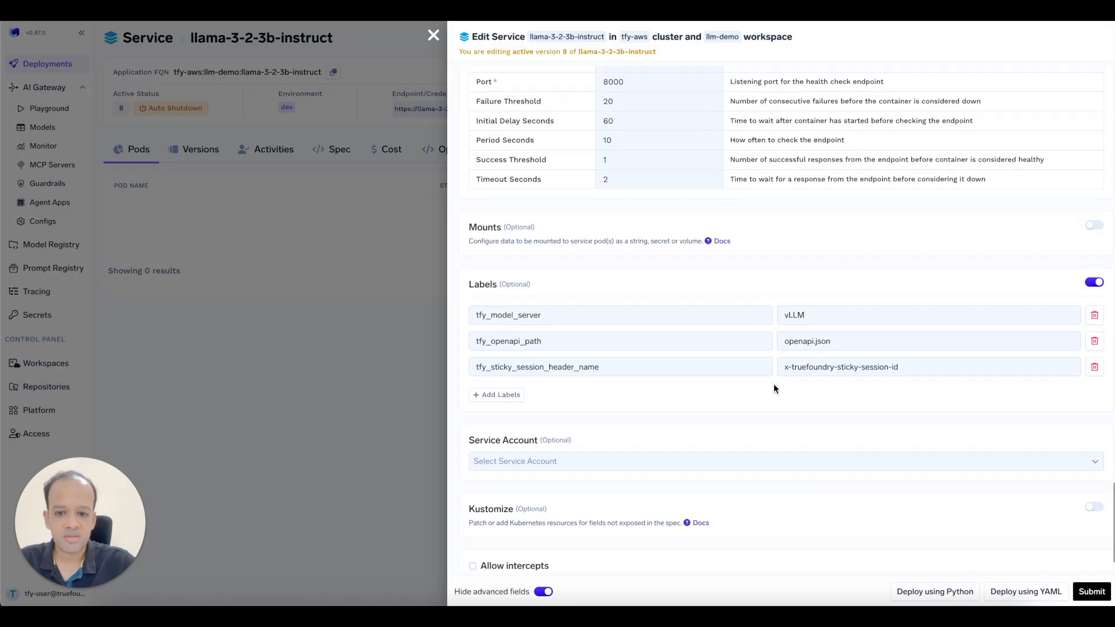
pyautogui.click(1093, 592)
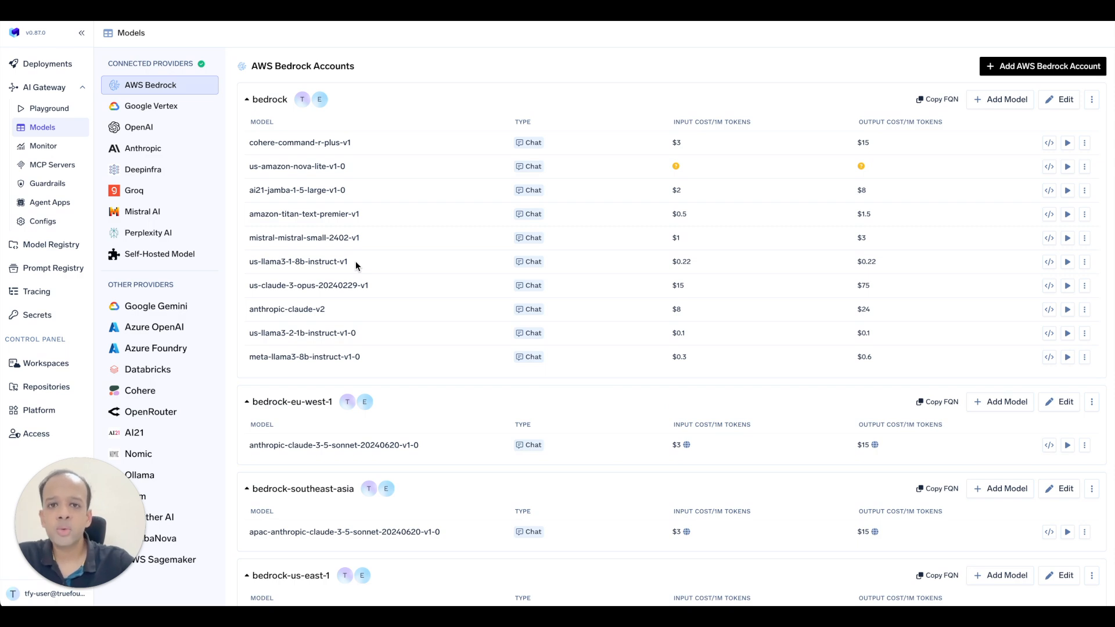
# Show the Self-Hosted Model accounts under Connected Providers.
pyautogui.click(152, 259)
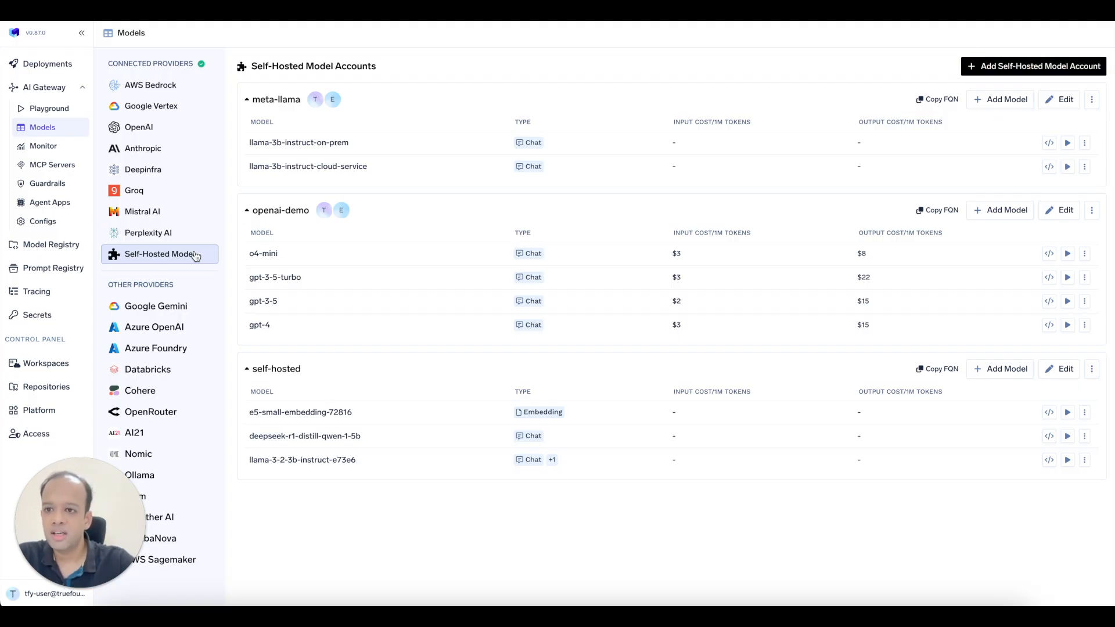
# Start a new self-hosted model account named llm-demo and begin adding a model.
pyautogui.click(1045, 66)
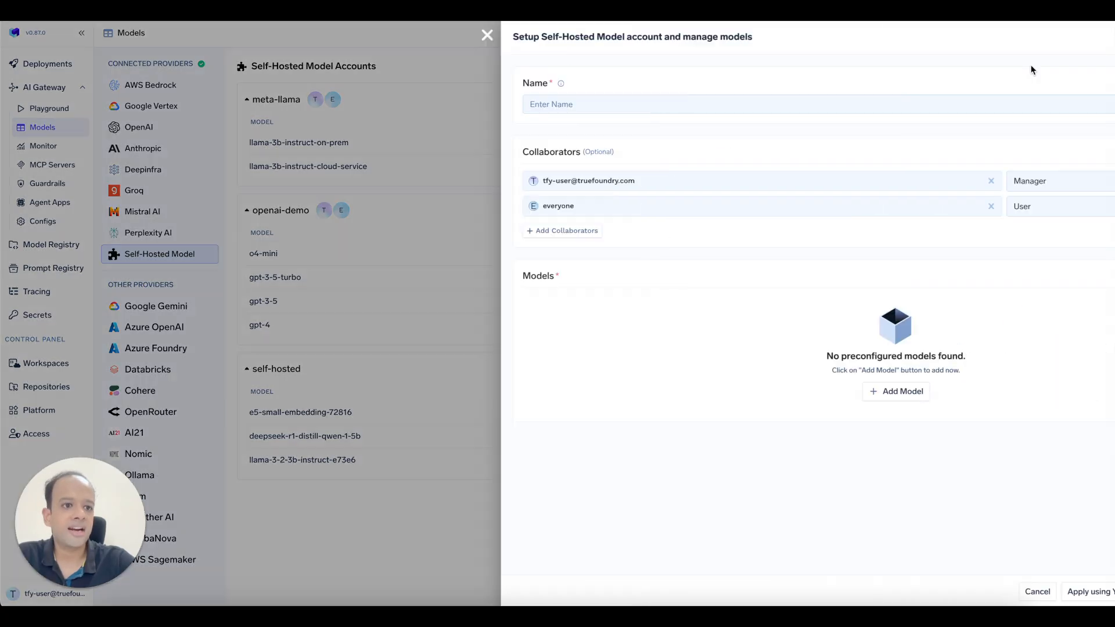
pyautogui.click(525, 110)
pyautogui.write('llm-demo')
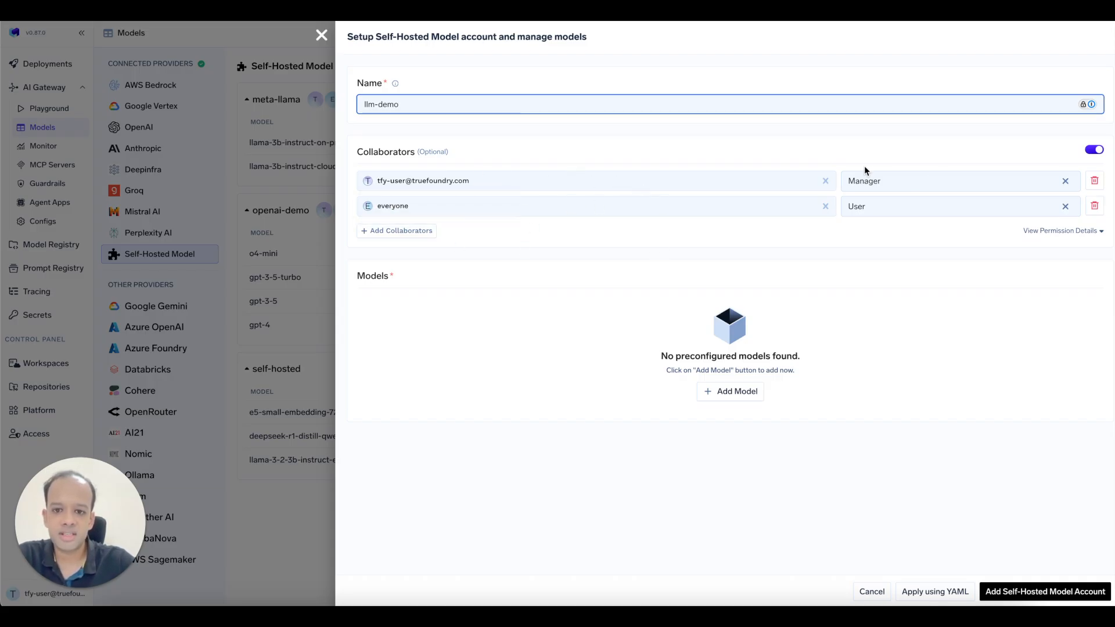
pyautogui.click(749, 394)
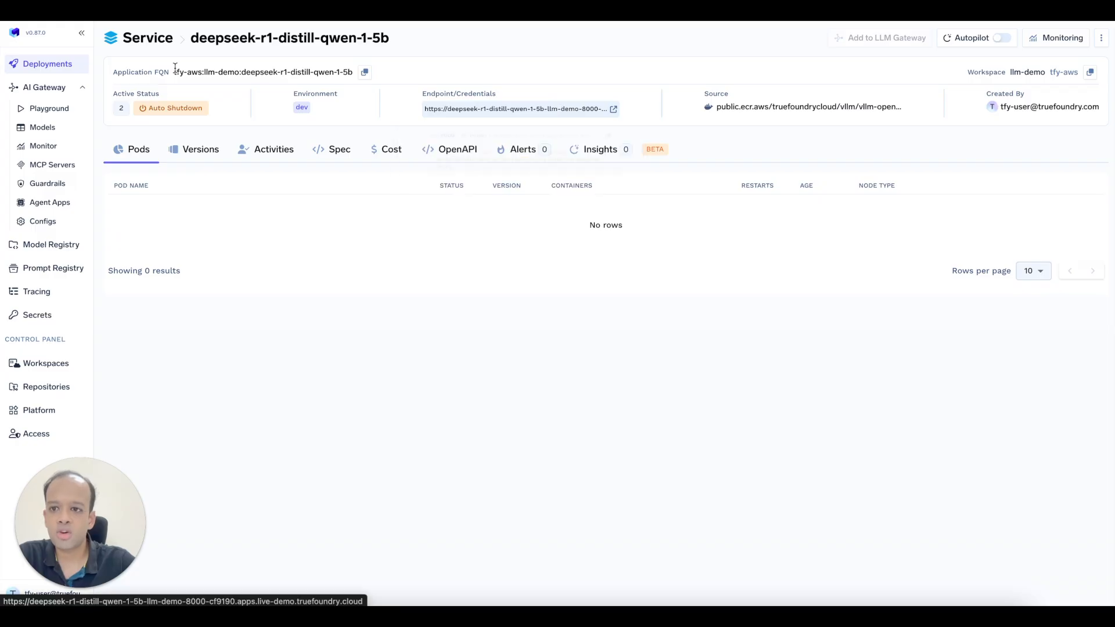
# Add deepseek-r1-distill-qwen-1-5b with its service endpoint URL as a Vllm-Openai model.
pyautogui.tripleClick(214, 37)
pyautogui.hotkey('ctrl', 'c')
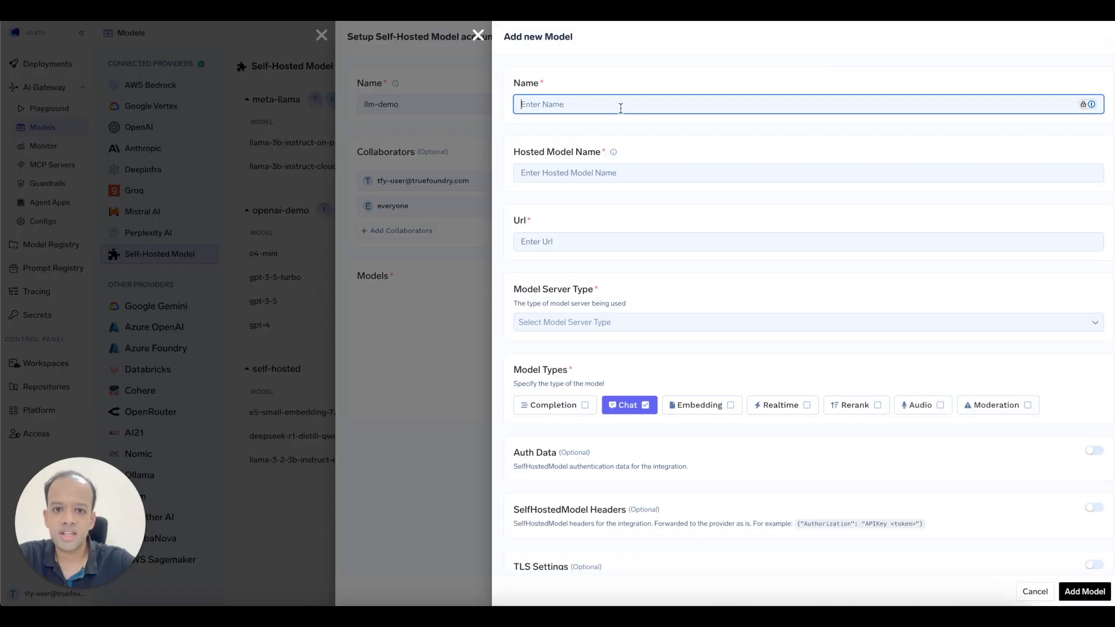
pyautogui.hotkey('ctrl', 'v')
pyautogui.click(566, 180)
pyautogui.hotkey('ctrl', 'v')
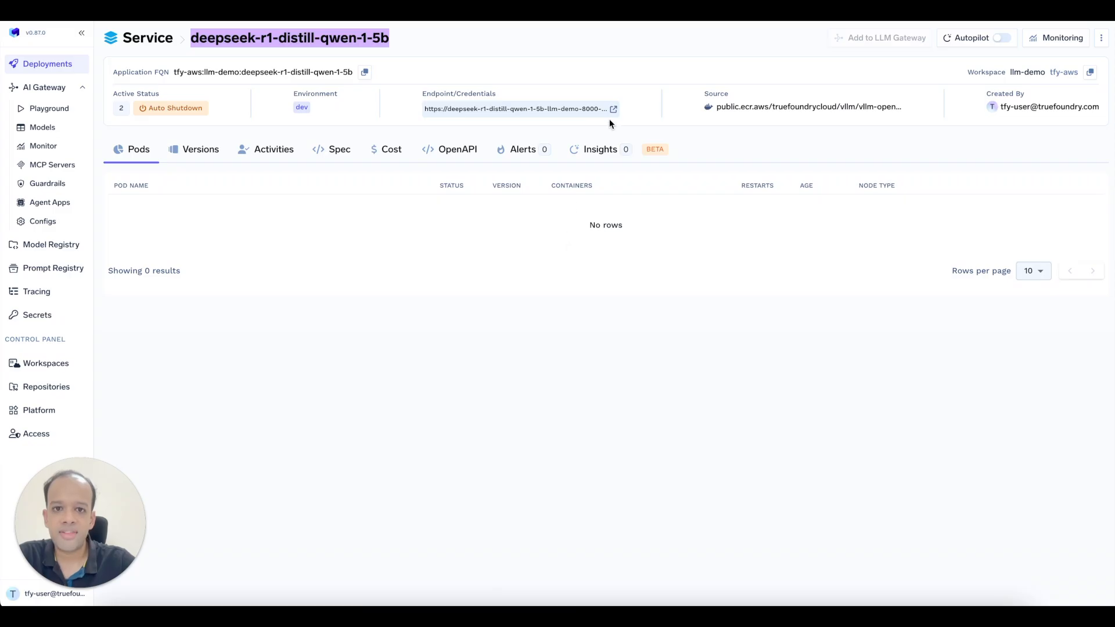
pyautogui.moveTo(608, 113)
pyautogui.click(629, 141)
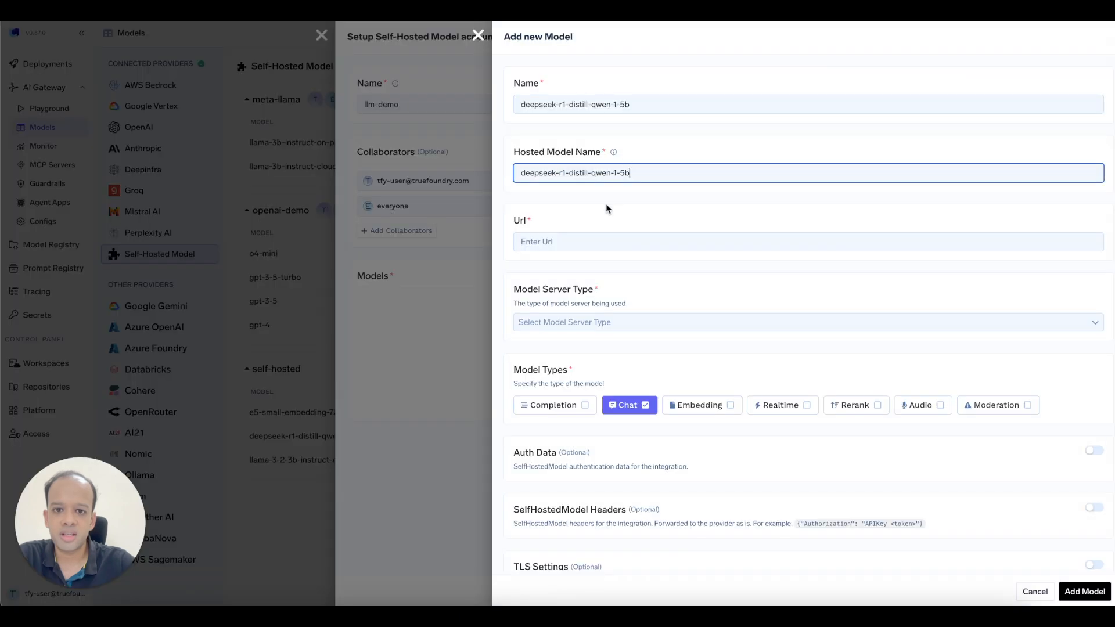
pyautogui.click(568, 246)
pyautogui.hotkey('ctrl', 'v')
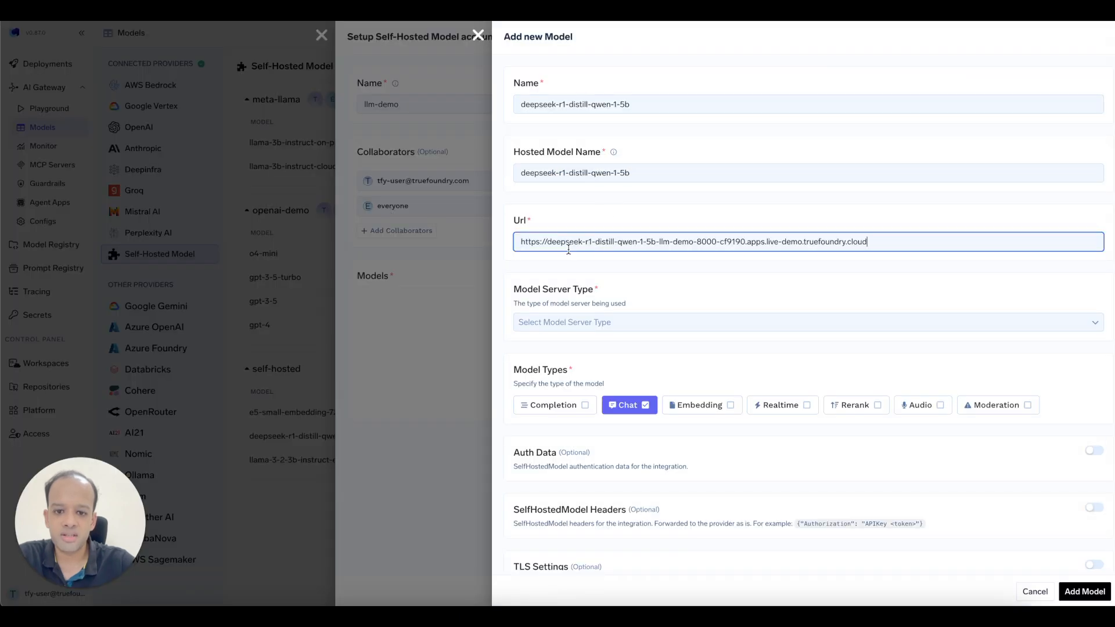
pyautogui.click(577, 324)
pyautogui.click(577, 350)
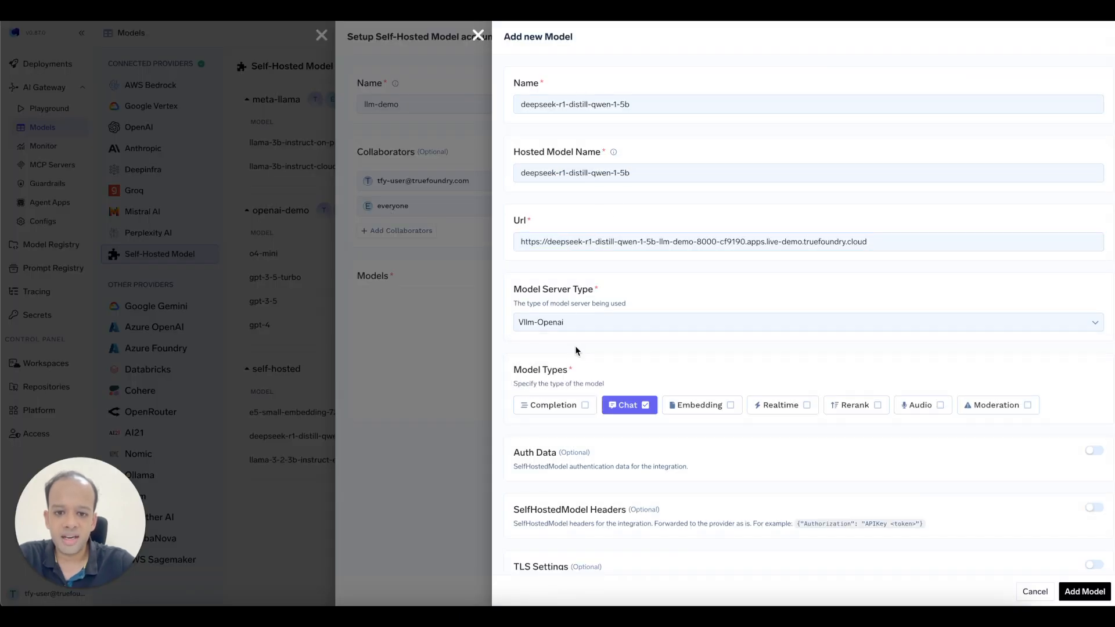
pyautogui.scroll(-2, 574, 346)
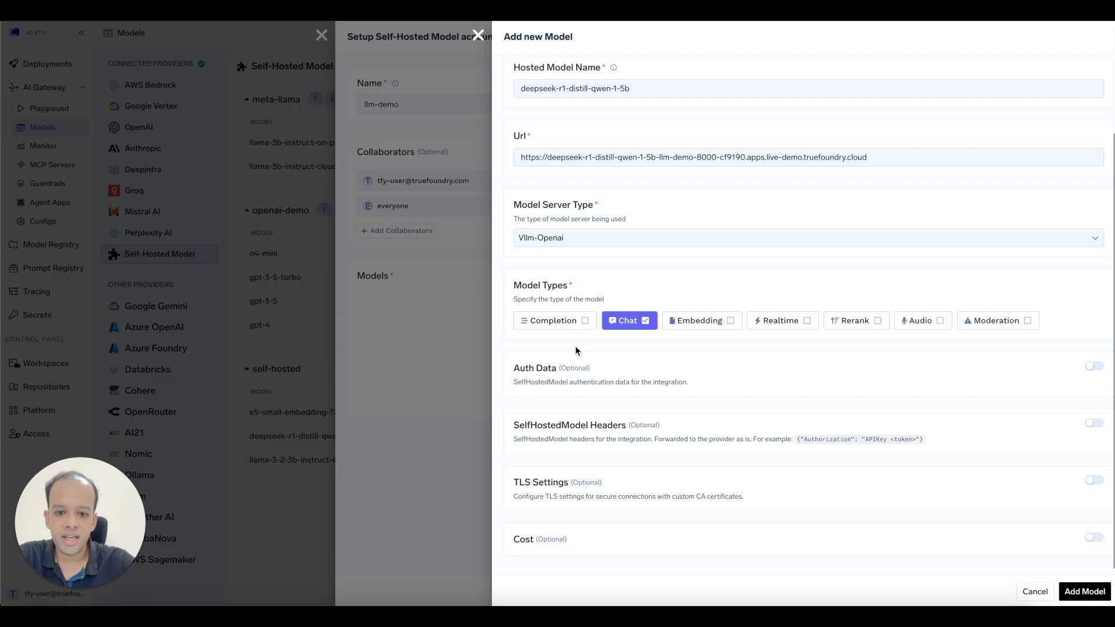
pyautogui.click(1084, 591)
pyautogui.click(383, 330)
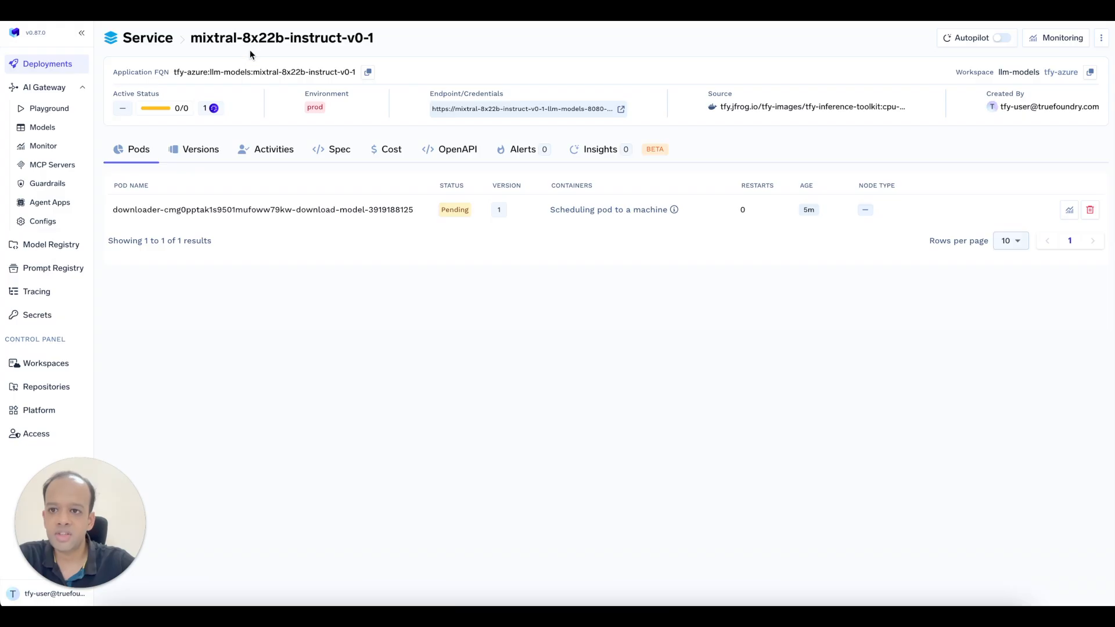
# Use mixtral-8x22b-instruct-v0-1 as name and hosted name, paste its endpoint, choose Vllm-Openai, add it.
pyautogui.tripleClick(250, 39)
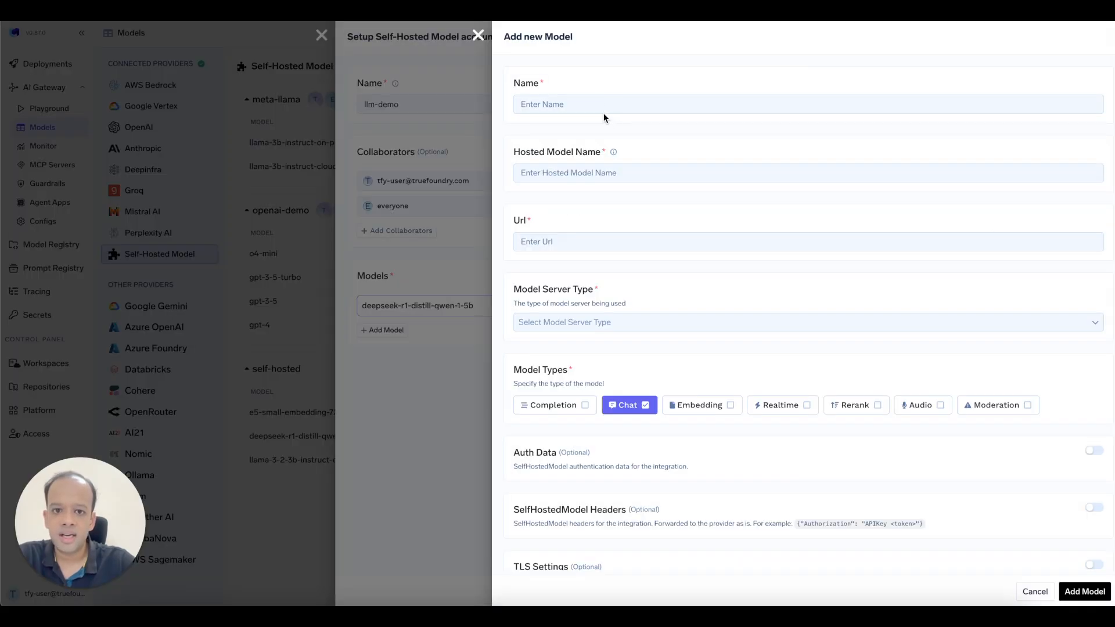
pyautogui.click(593, 104)
pyautogui.hotkey('ctrl', 'v')
pyautogui.click(597, 173)
pyautogui.hotkey('ctrl', 'v')
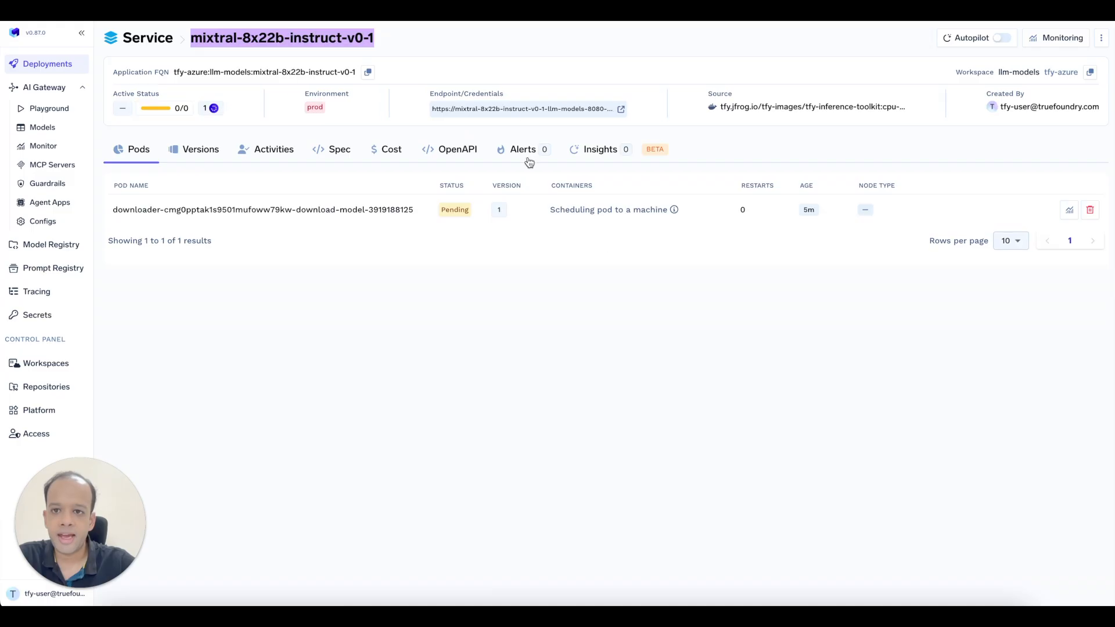
pyautogui.moveTo(620, 110)
pyautogui.click(636, 142)
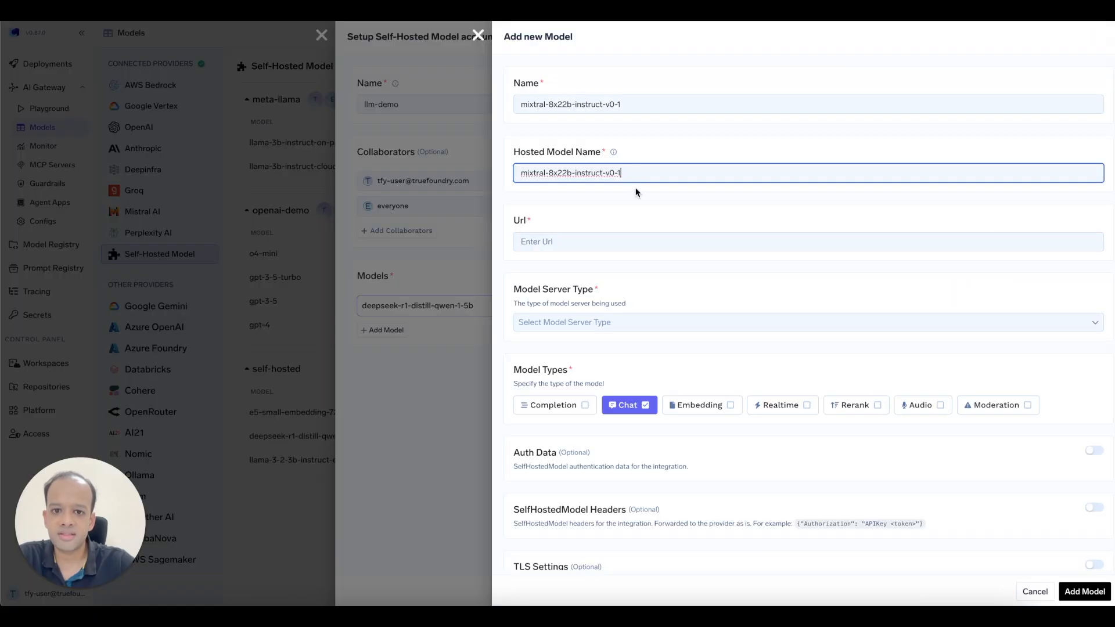
pyautogui.click(610, 238)
pyautogui.hotkey('ctrl', 'v')
pyautogui.click(609, 324)
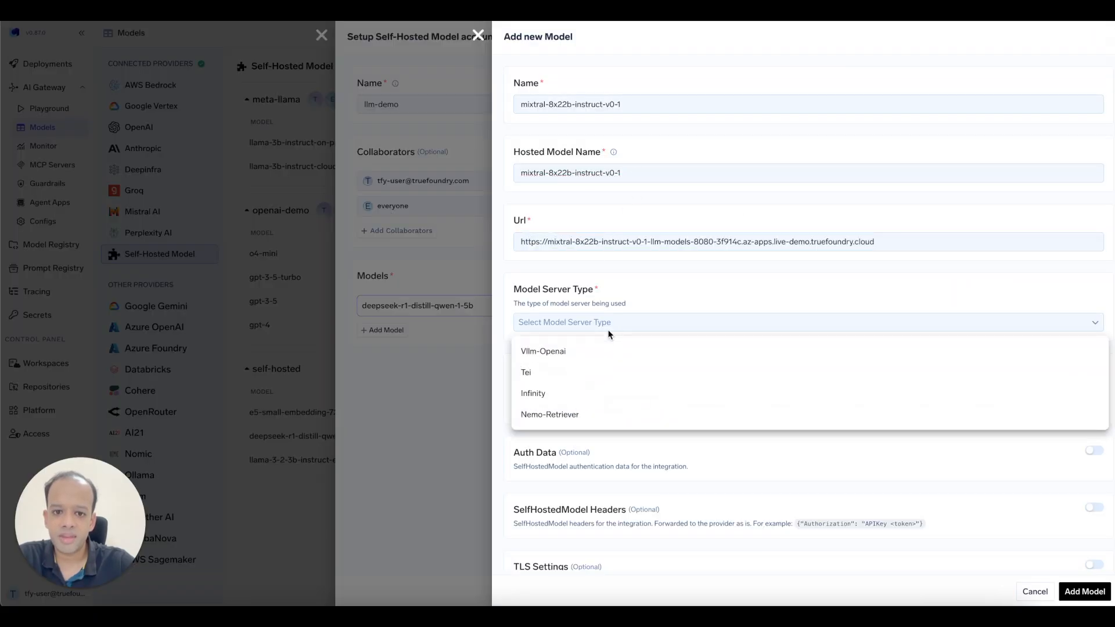
pyautogui.click(576, 352)
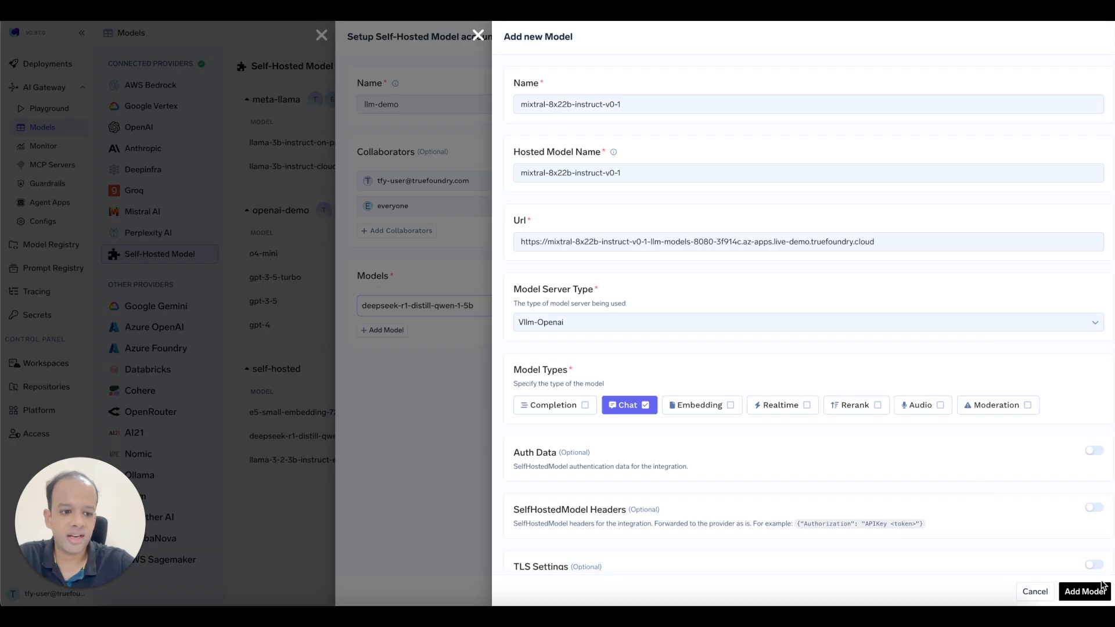
pyautogui.click(1084, 591)
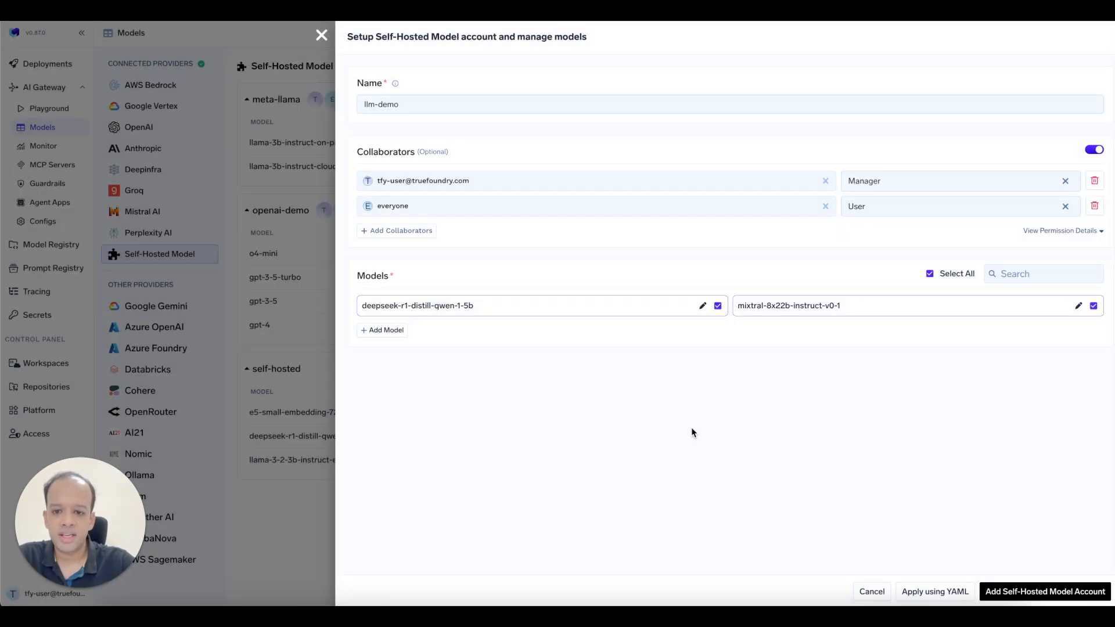
# Add llama-3-2-3b-instruct with its endpoint URL as a Vllm-Openai model.
pyautogui.click(404, 330)
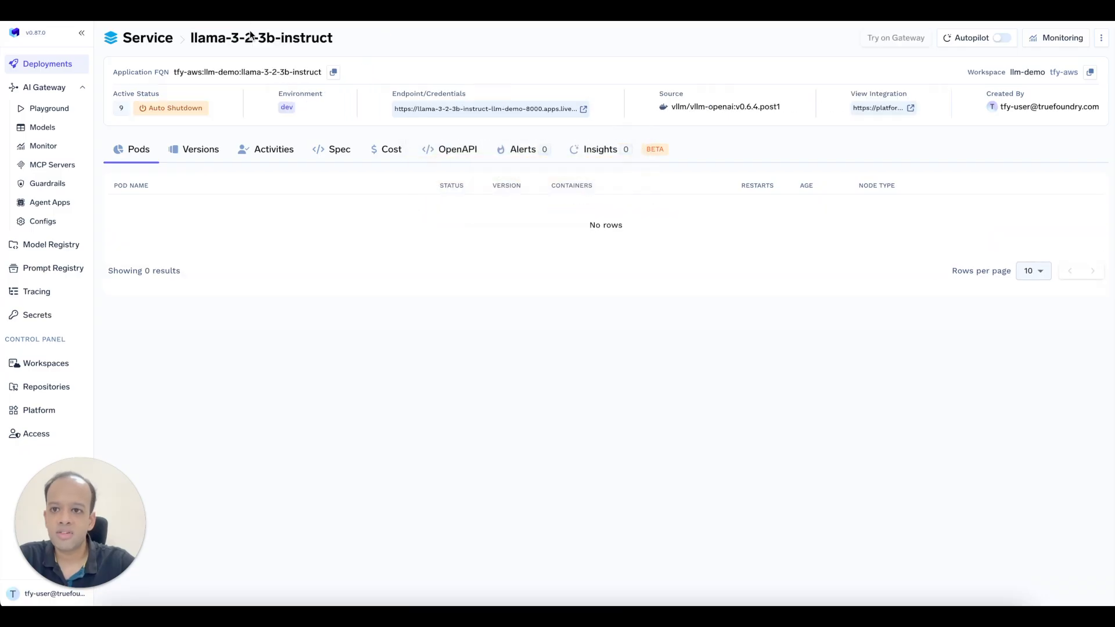
pyautogui.tripleClick(251, 37)
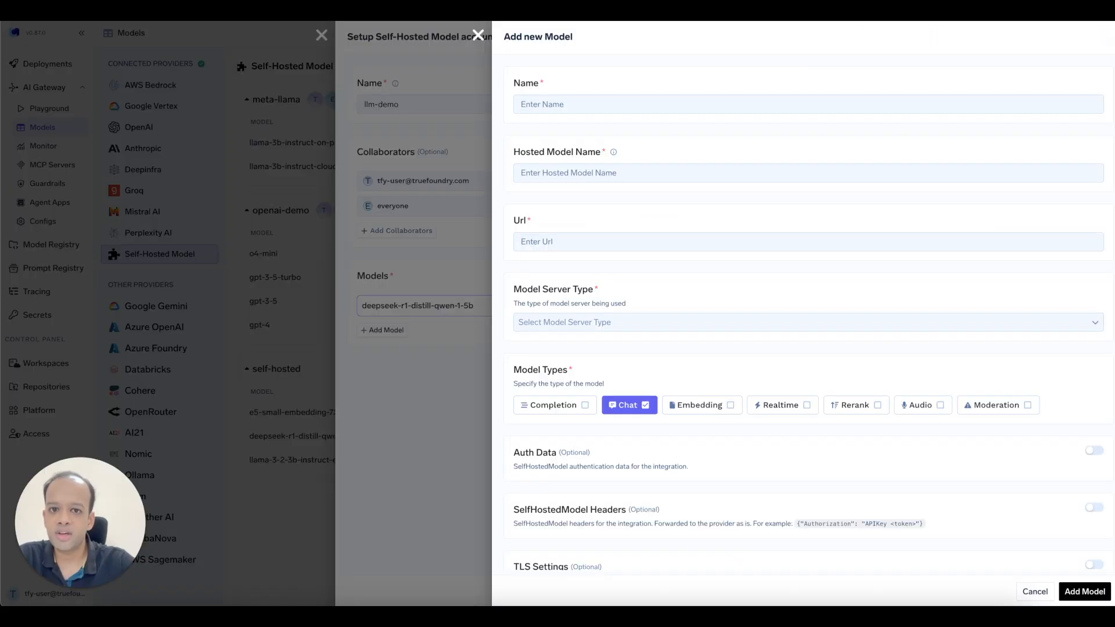
pyautogui.click(552, 104)
pyautogui.hotkey('ctrl', 'v')
pyautogui.press('Tab')
pyautogui.hotkey('ctrl', 'v')
pyautogui.click(565, 241)
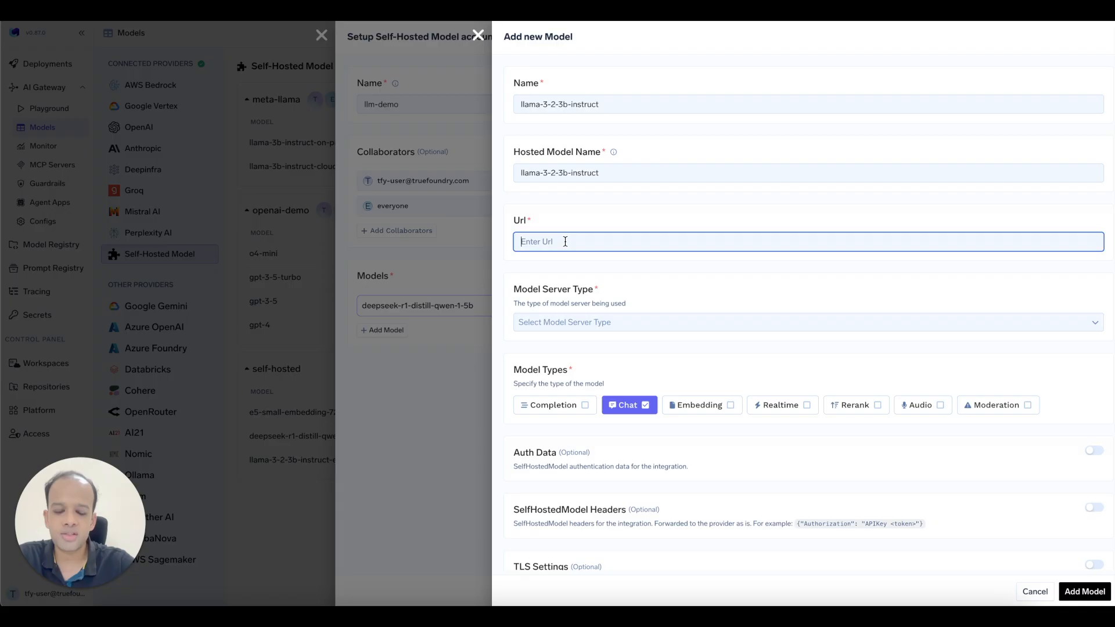
pyautogui.hotkey('ctrl', 'v')
pyautogui.click(587, 322)
pyautogui.click(592, 351)
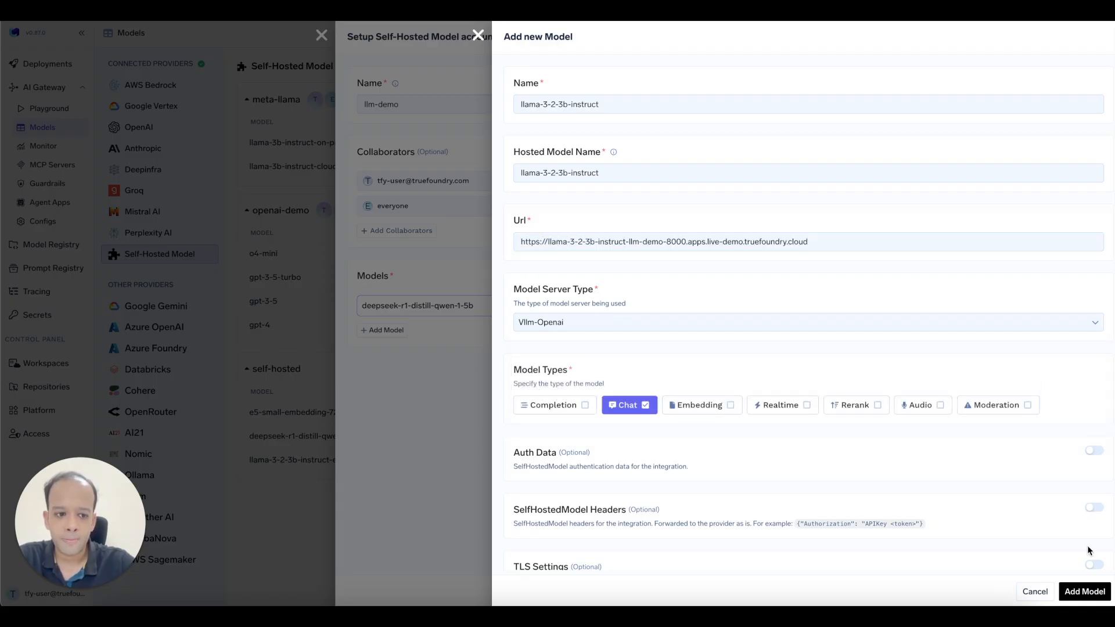
pyautogui.click(1084, 591)
# Create the llm-demo self-hosted model account with its three models.
pyautogui.click(1057, 595)
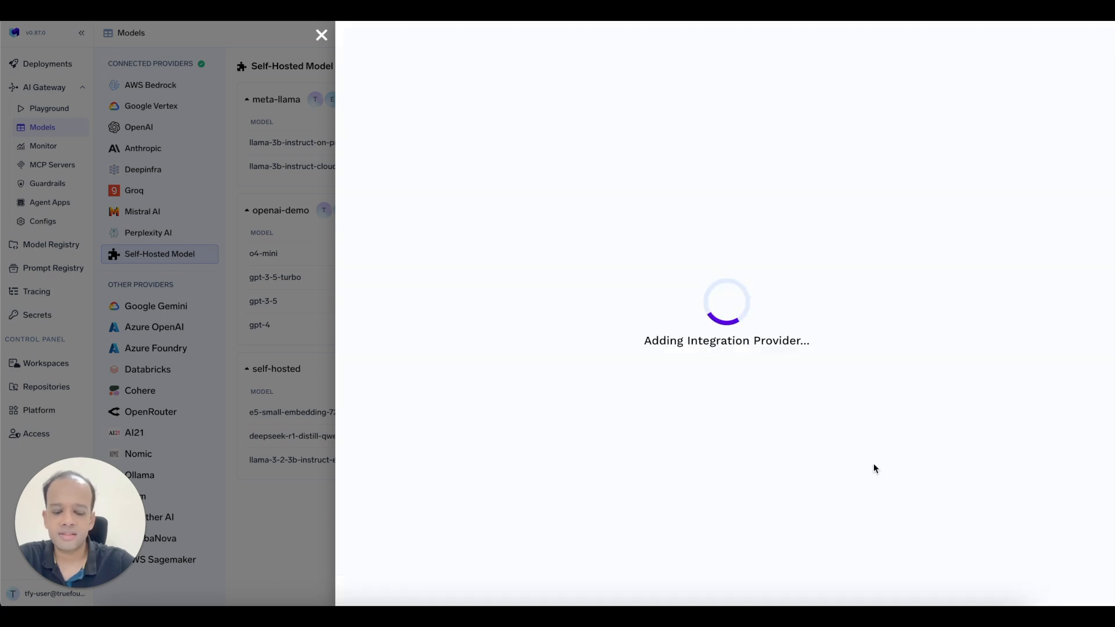
pyautogui.scroll(-1, 628, 353)
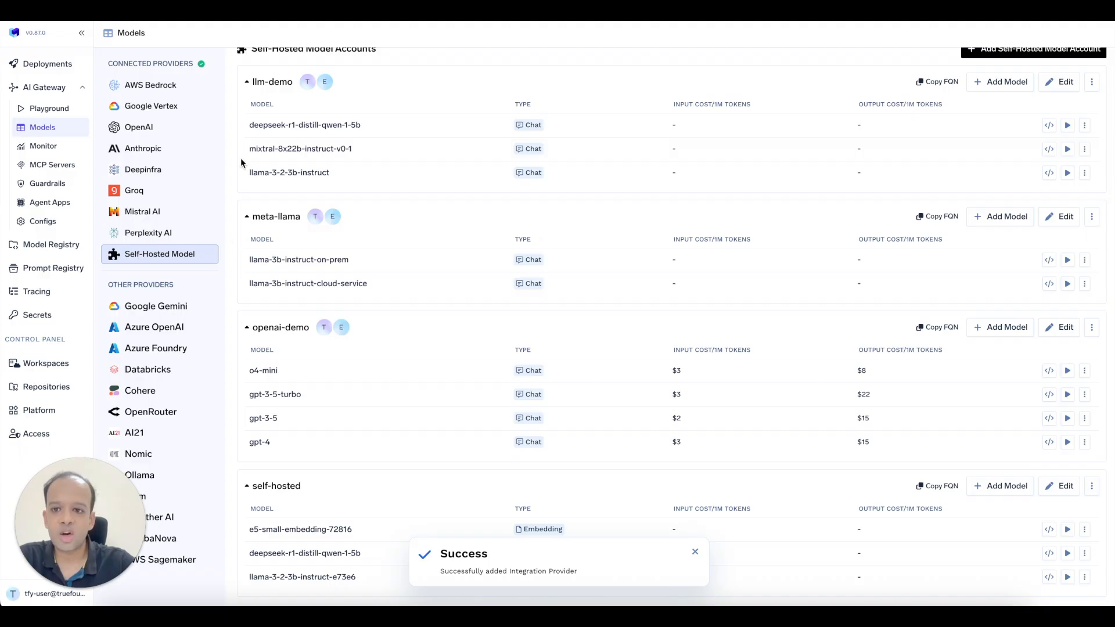
pyautogui.click(49, 110)
# Search 'llm' and choose llm-demo/deepseek-r1-distill-qwen-1-5b as the Playground chat model.
pyautogui.click(214, 90)
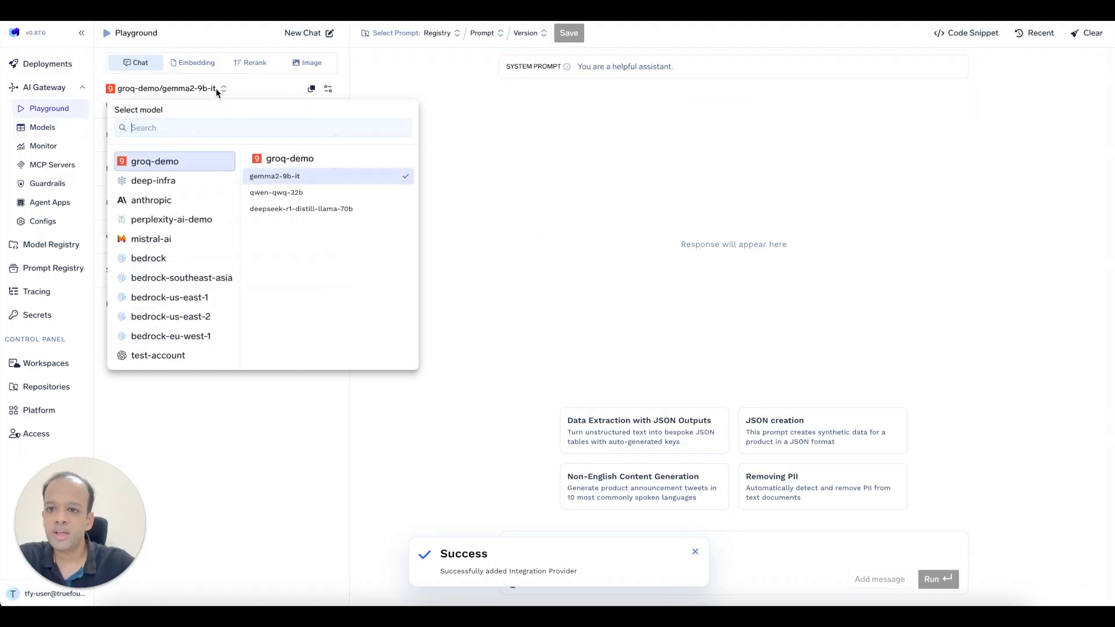
pyautogui.write('llm')
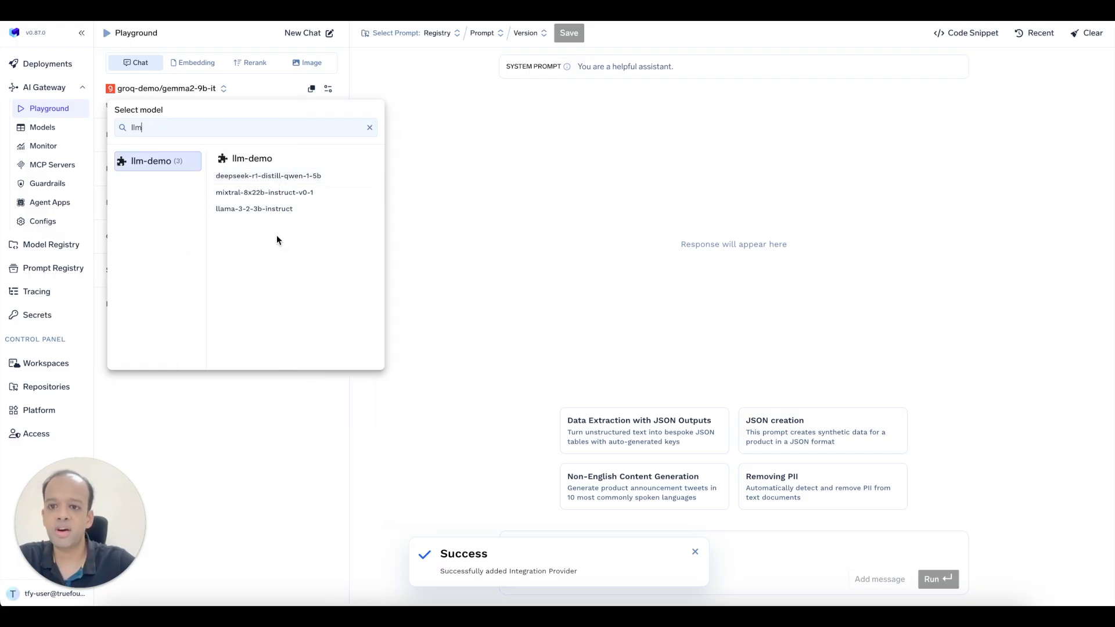
pyautogui.click(271, 177)
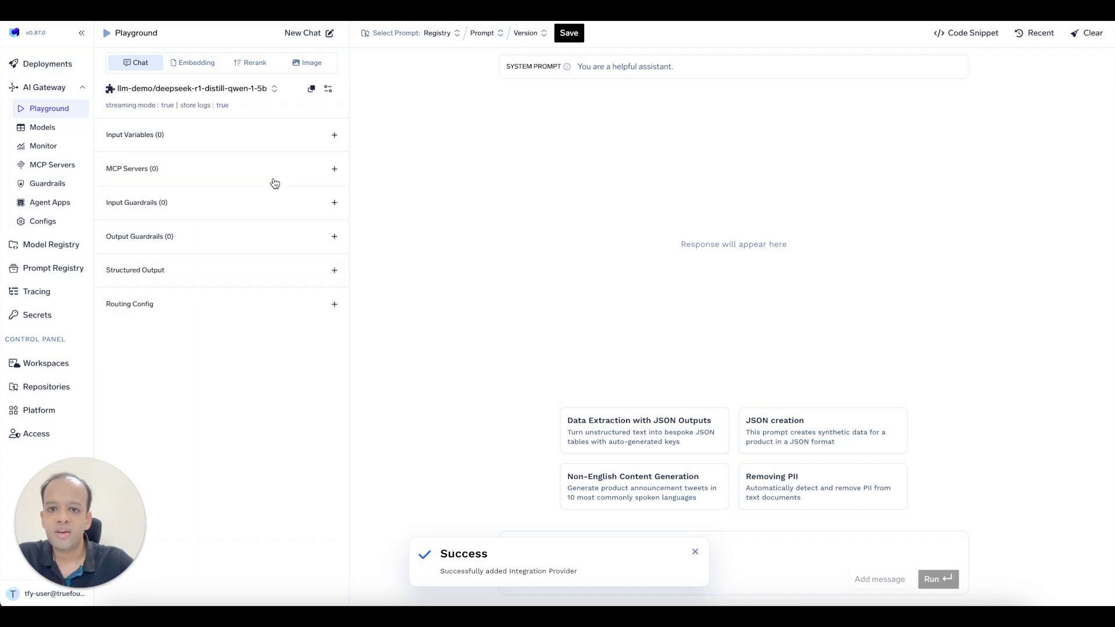
pyautogui.click(694, 552)
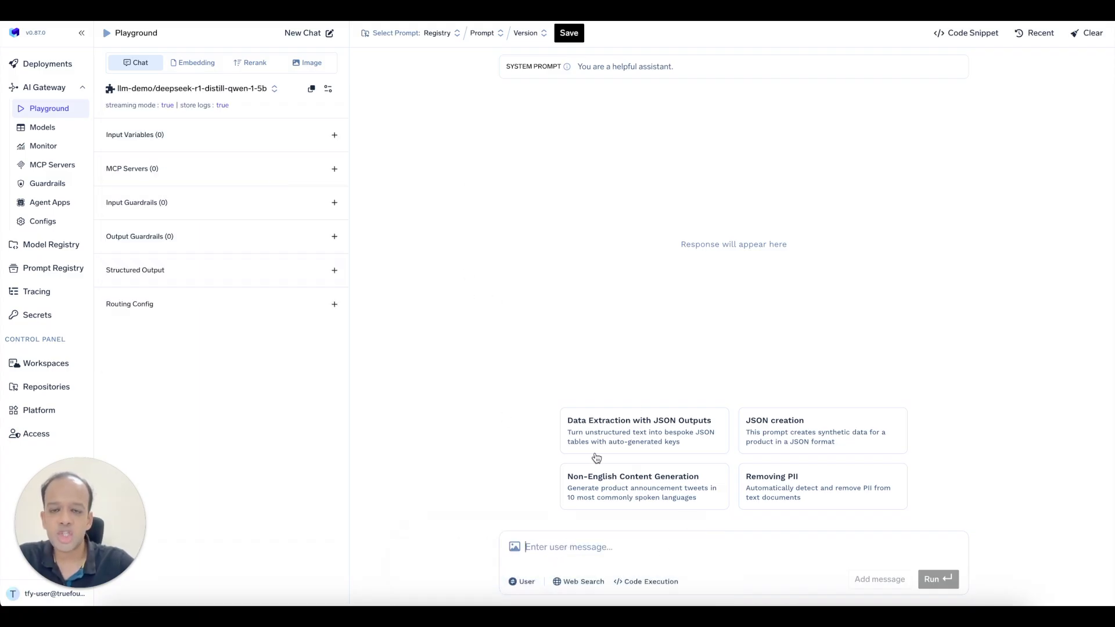
pyautogui.click(270, 89)
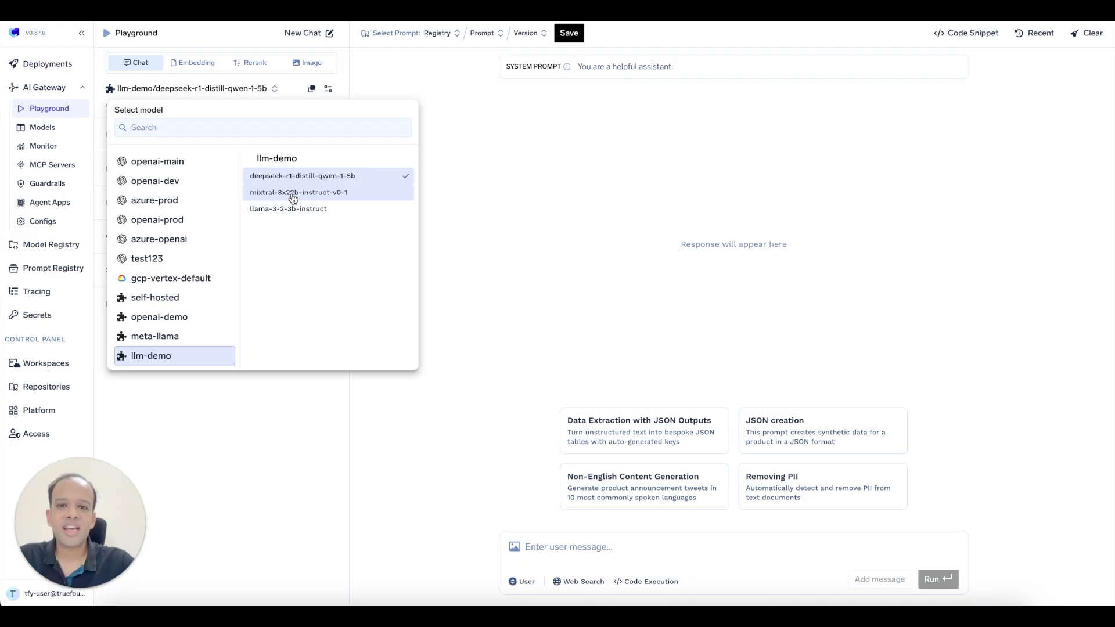
pyautogui.click(500, 169)
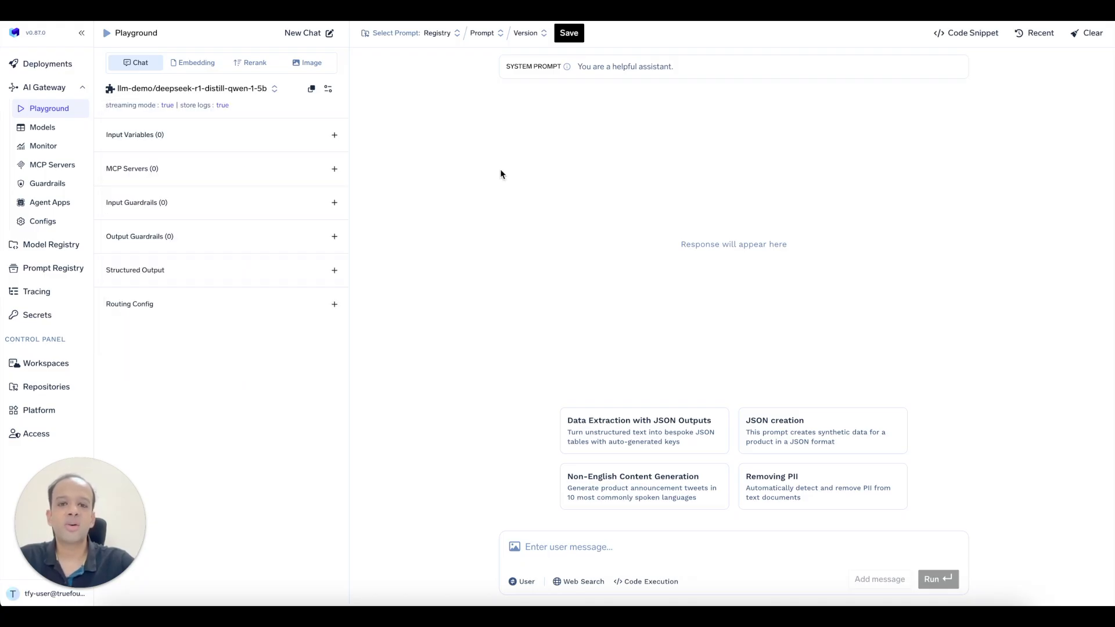